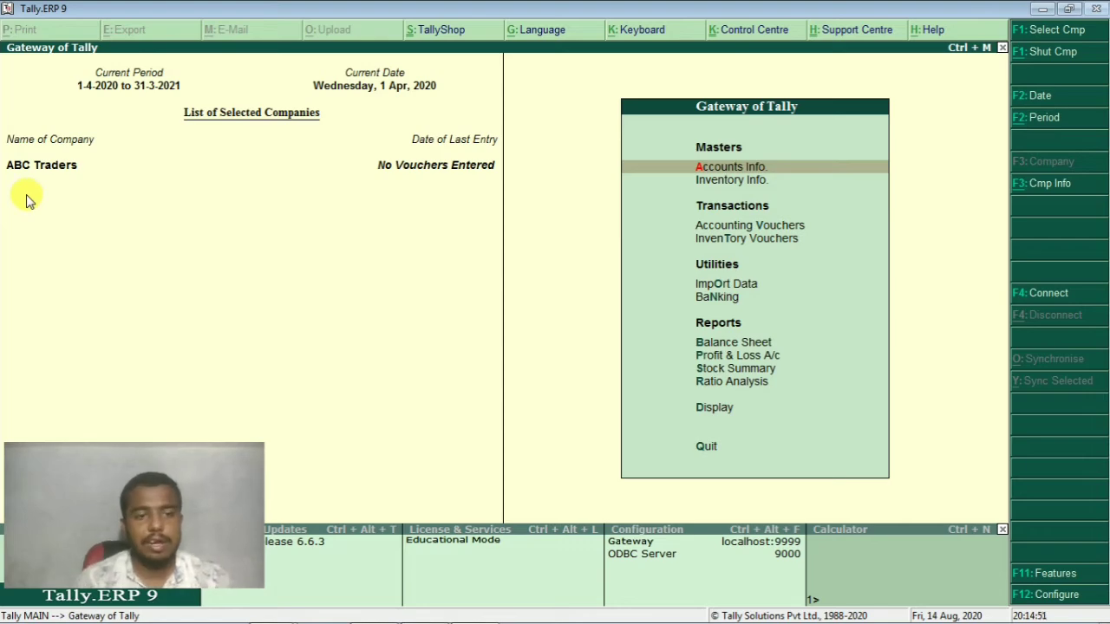
Switch to the txn document in Word and review the numbered transactions with their account types and debit or credit amounts
key("alt+Tab")
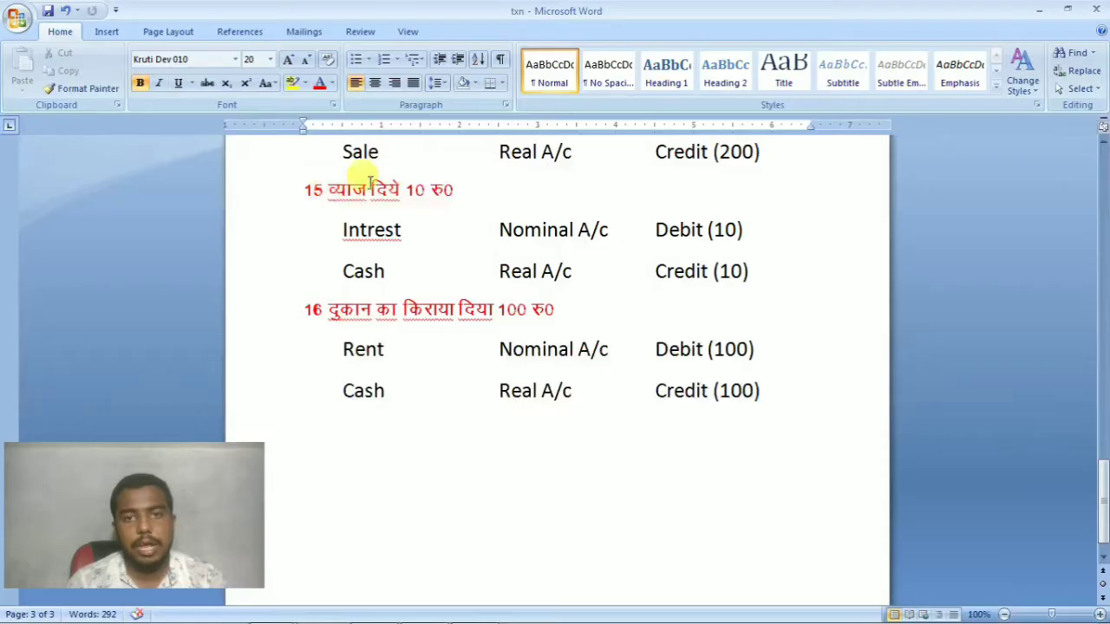
scroll(460, 277, "up", 4)
scroll(464, 285, "up", 14)
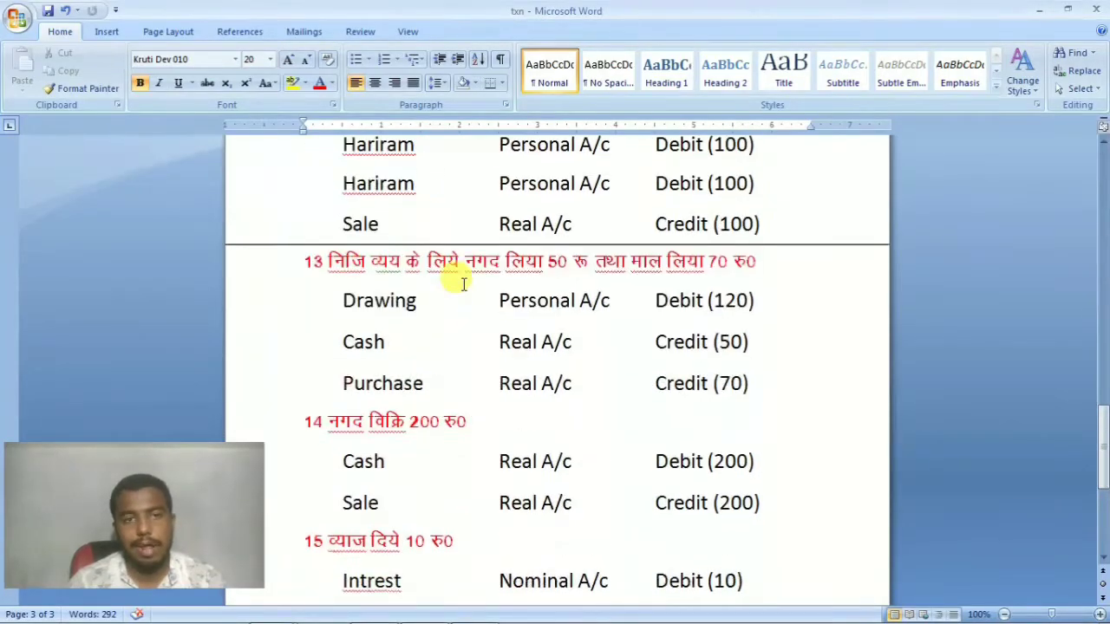
scroll(464, 284, "up", 12)
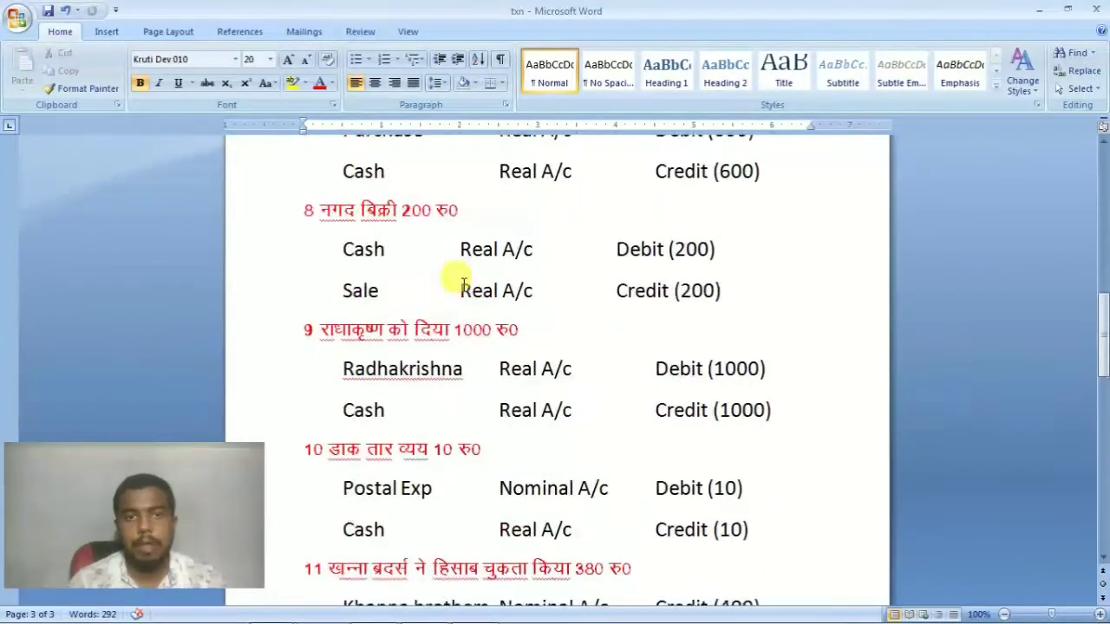
scroll(464, 285, "up", 10)
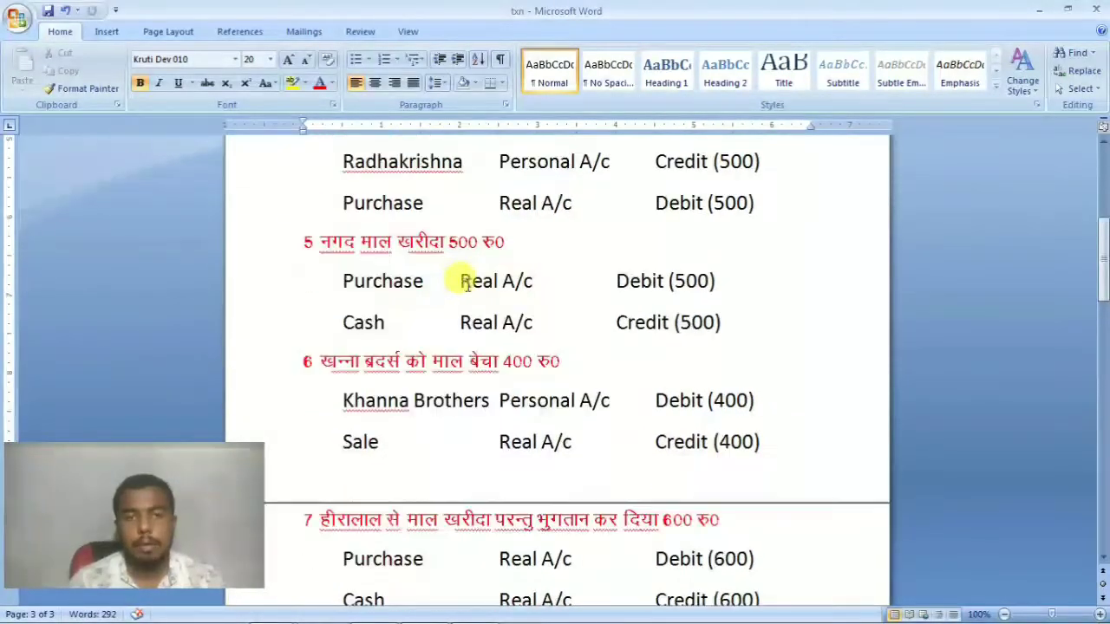
scroll(467, 285, "up", 5)
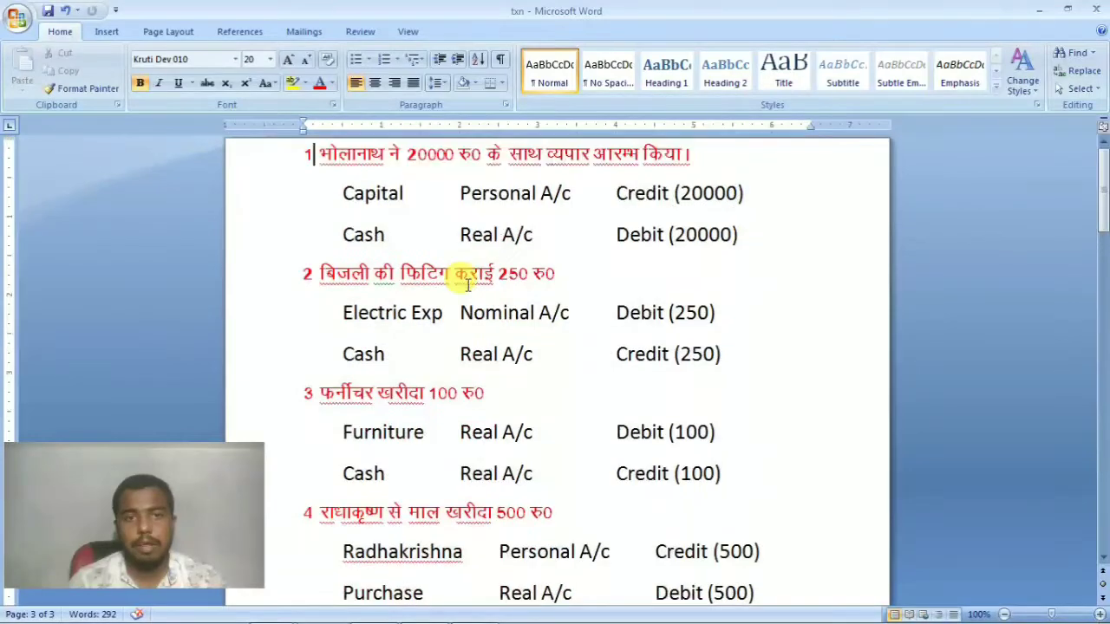
left_click_drag(314, 156, 763, 365)
left_click(721, 418)
scroll(498, 374, "up", 5)
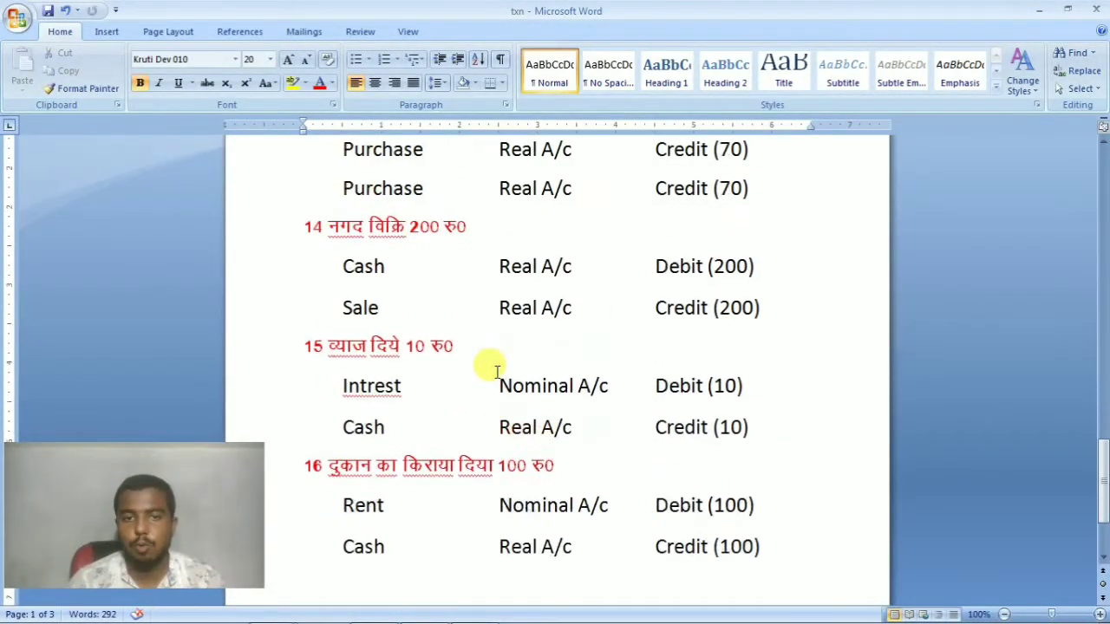
scroll(497, 371, "up", 10)
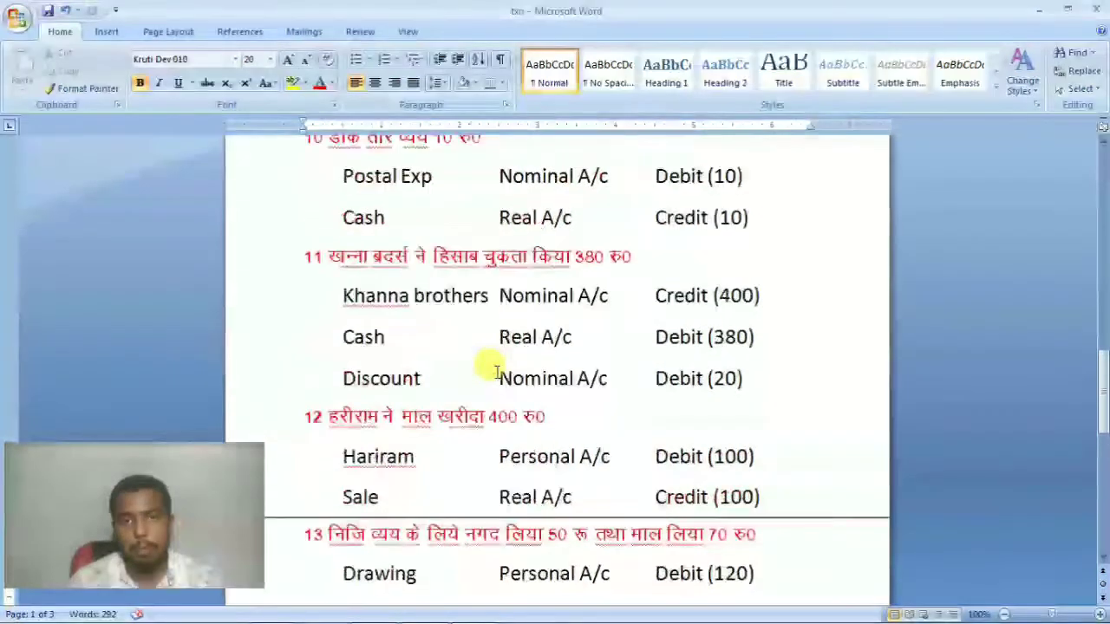
left_click_drag(1103, 382, 1102, 187)
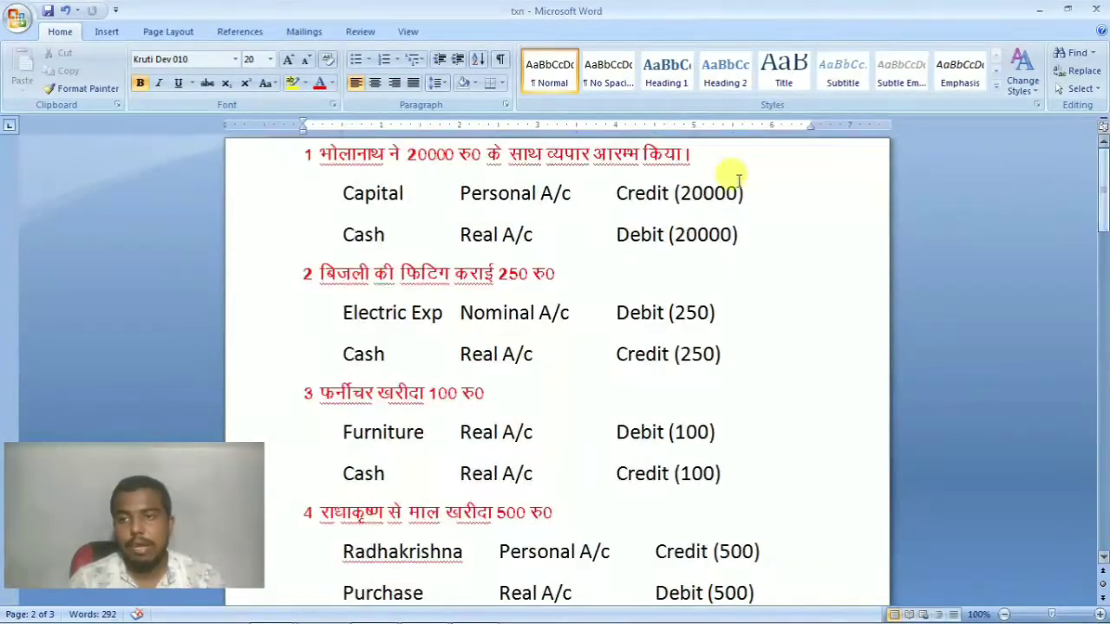
Examine transaction 1, starting the business with 20000, and the Capital and Cash accounts listed under it
left_click_drag(312, 154, 696, 163)
left_click(330, 168)
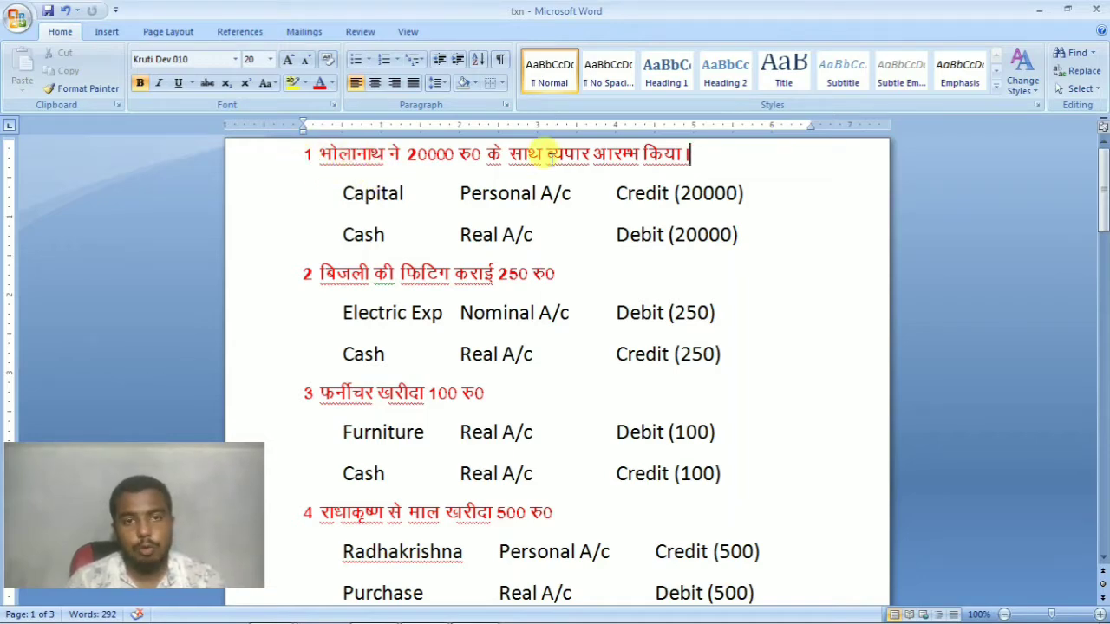
left_click(379, 233)
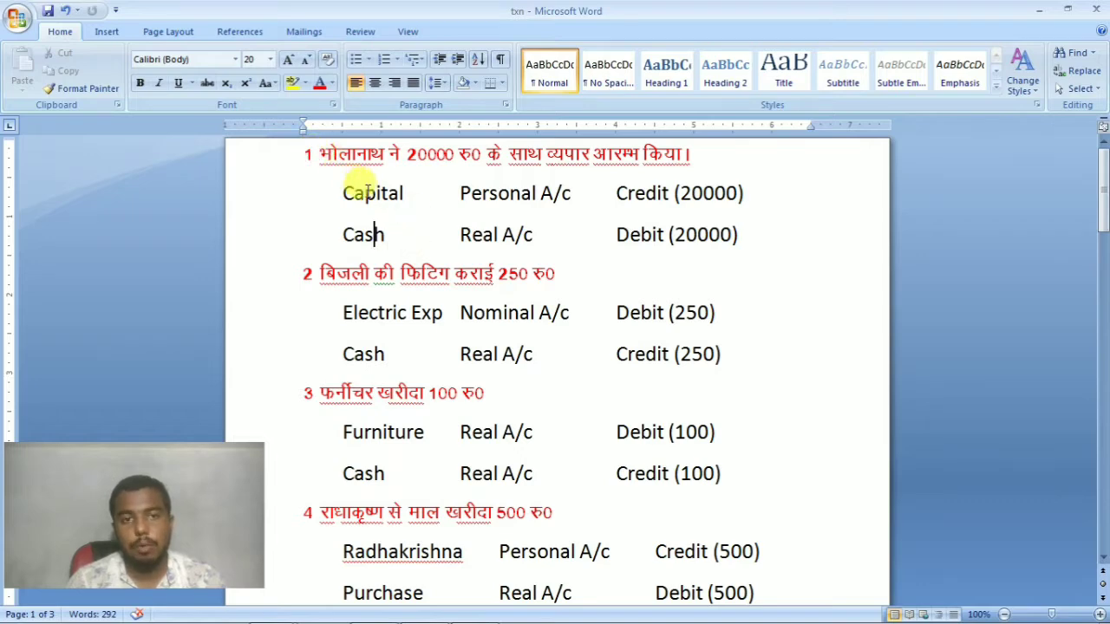
left_click_drag(321, 154, 685, 158)
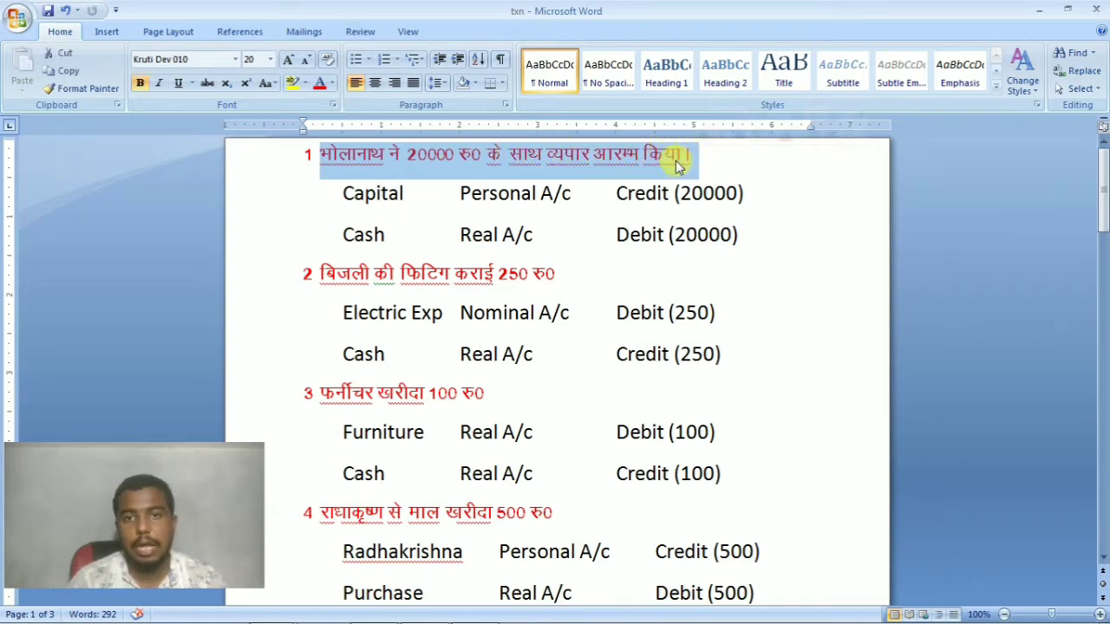
left_click(375, 192)
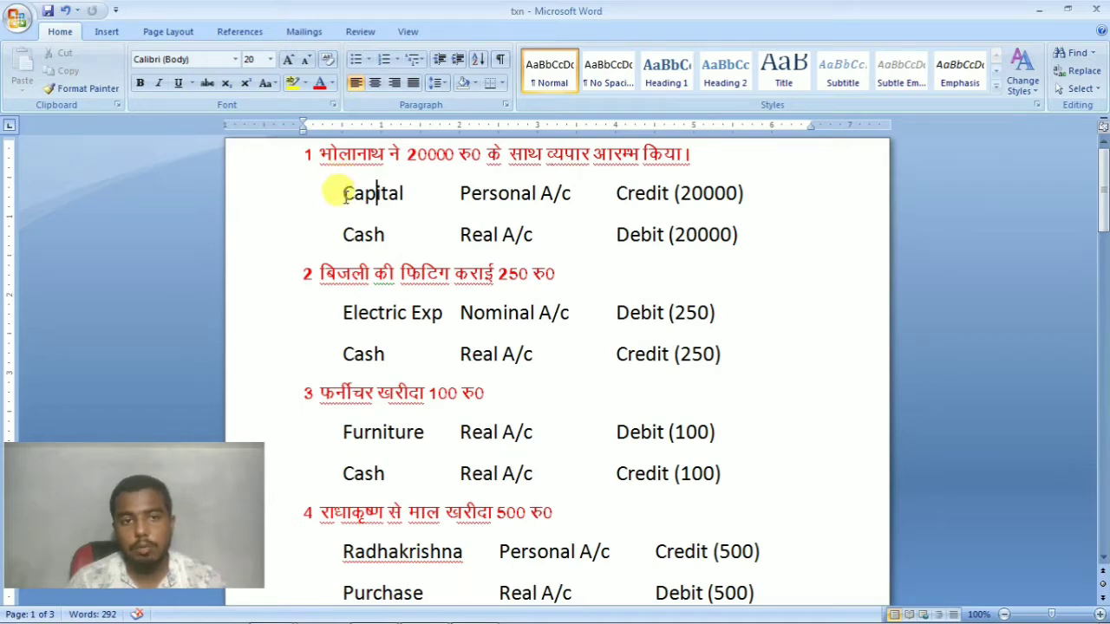
left_click_drag(342, 192, 409, 191)
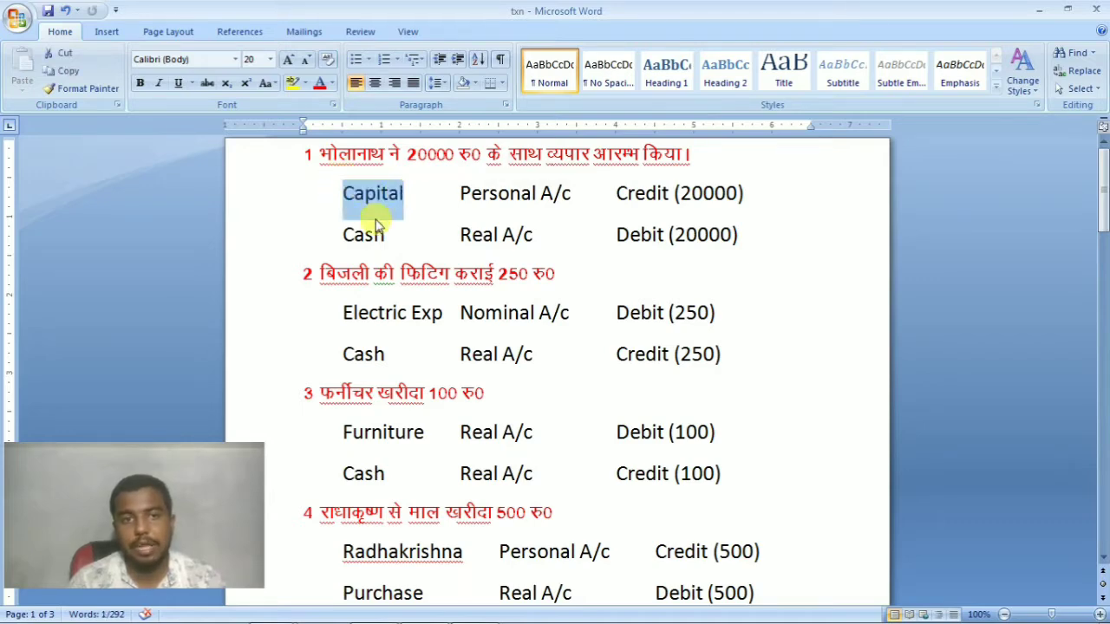
left_click(347, 231)
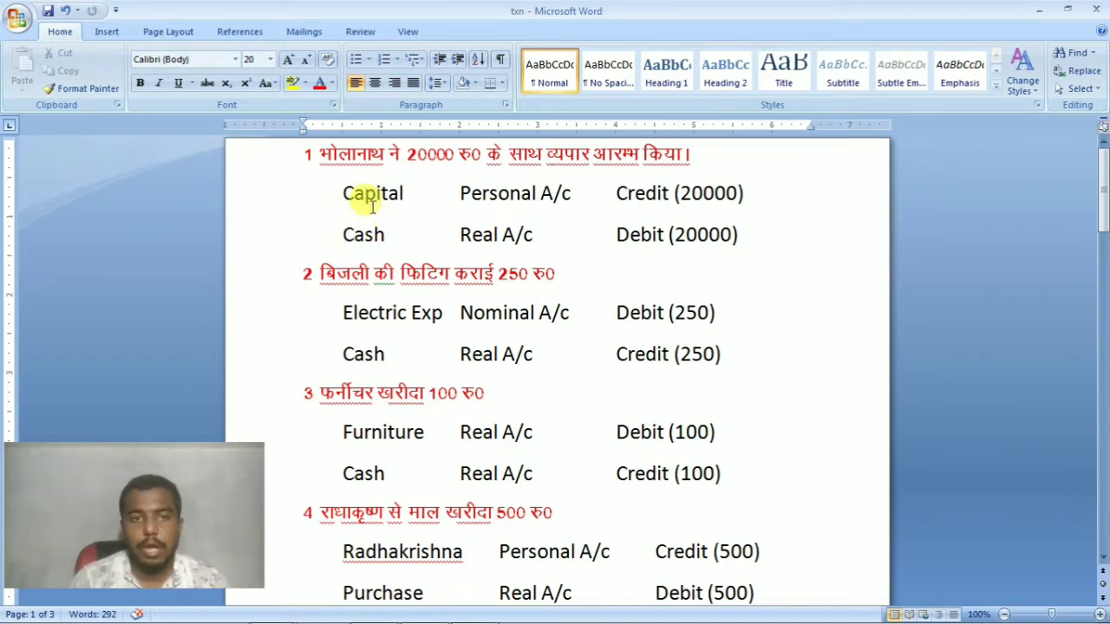
Switch to Tally.ERP 9 and open the single ledger creation form for ABC Traders
key("alt+Tab")
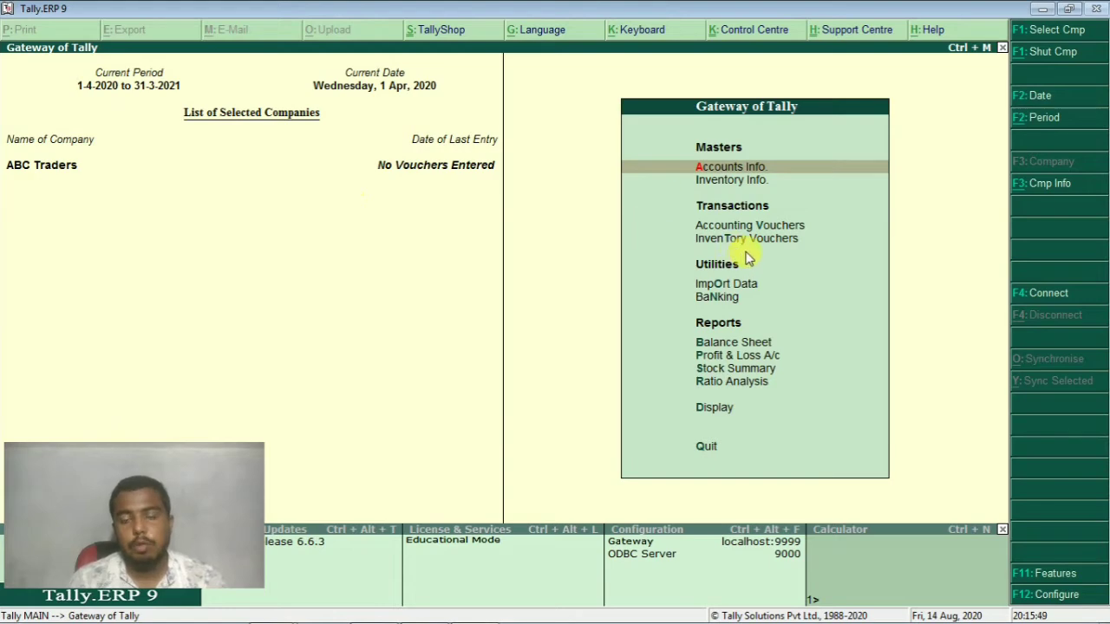
left_click(765, 170)
key("Down")
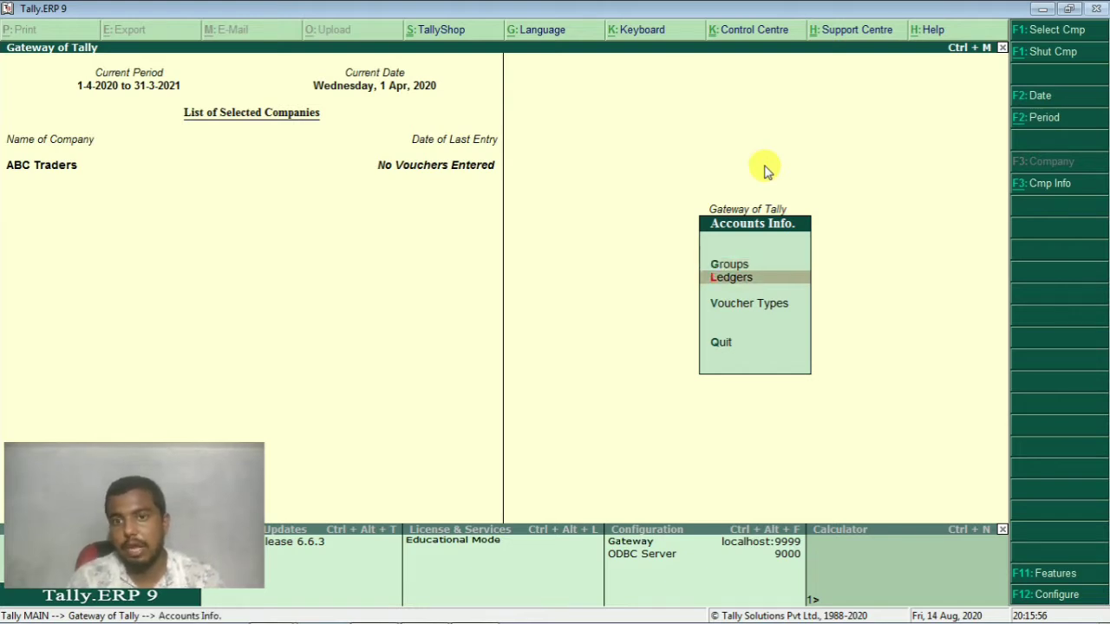
key("Return")
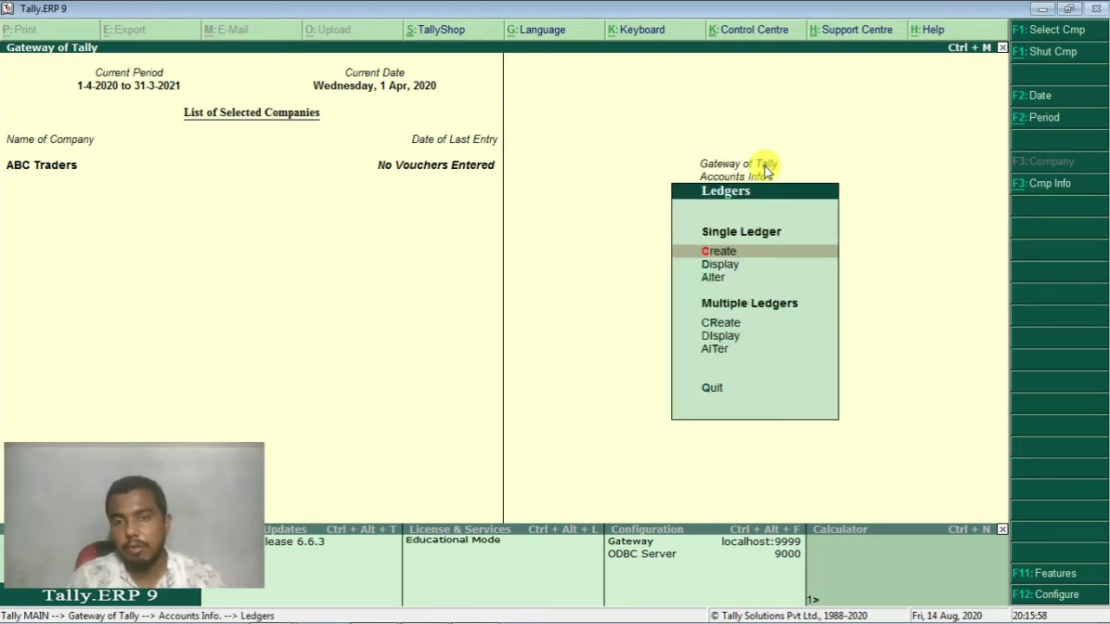
key("Return")
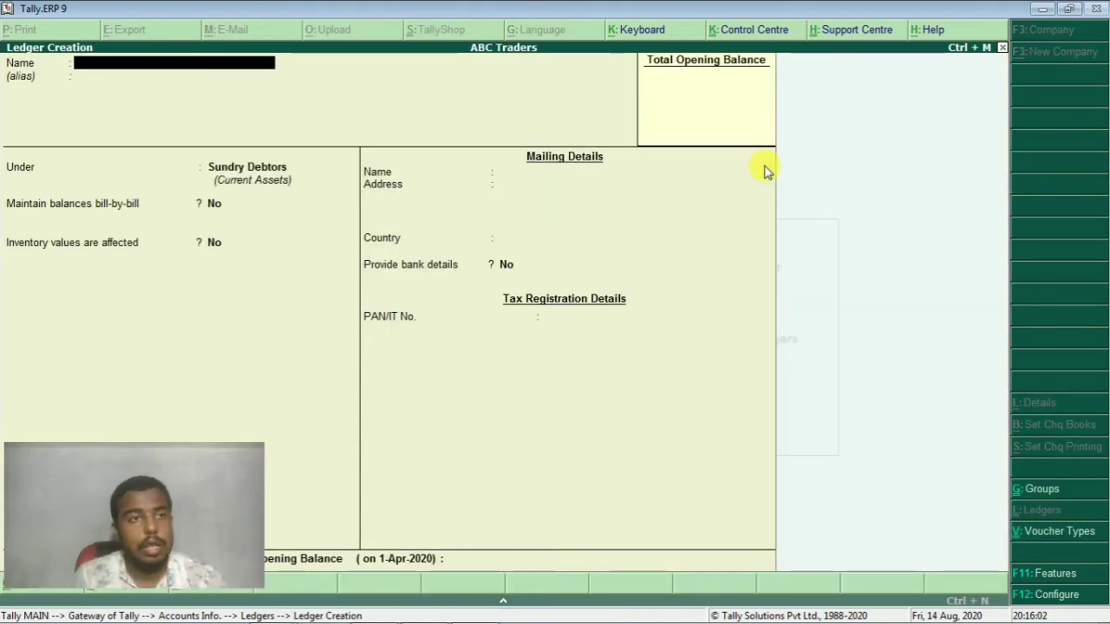
Check the account name in the Word document, then name the new ledger Capital and place it under the Capital Account group in Tally
key("alt+Tab")
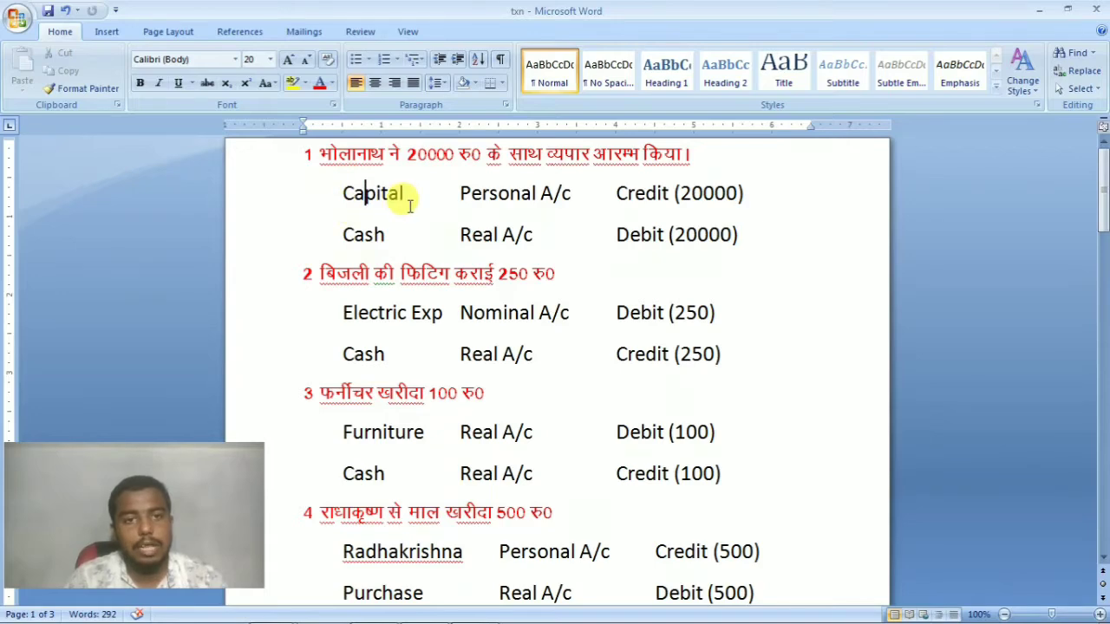
key("alt+Tab")
type("C")
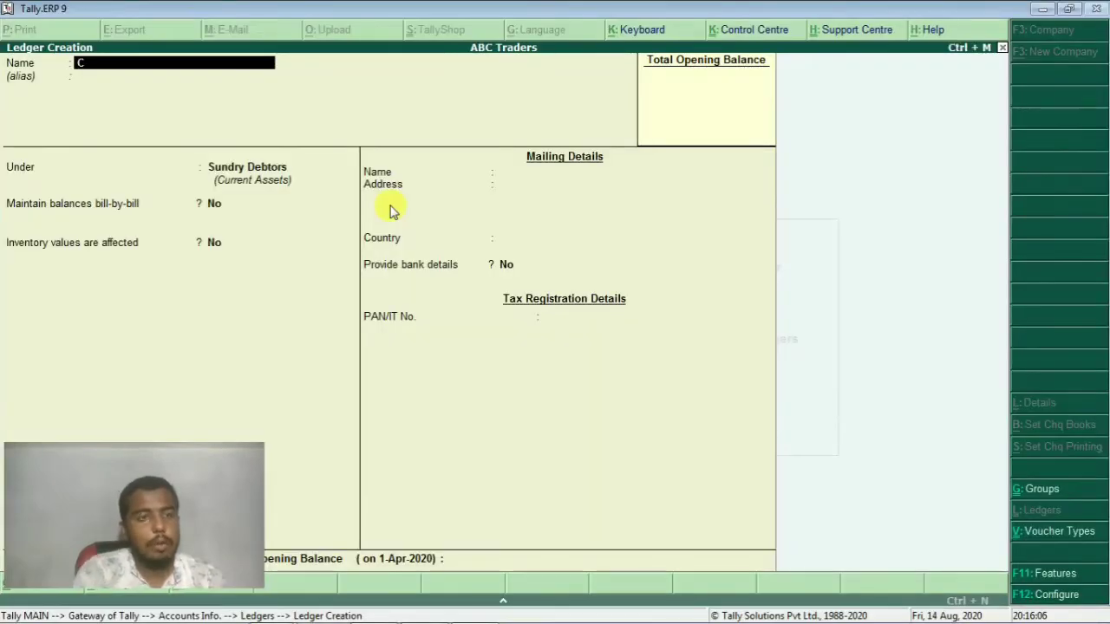
type("apital")
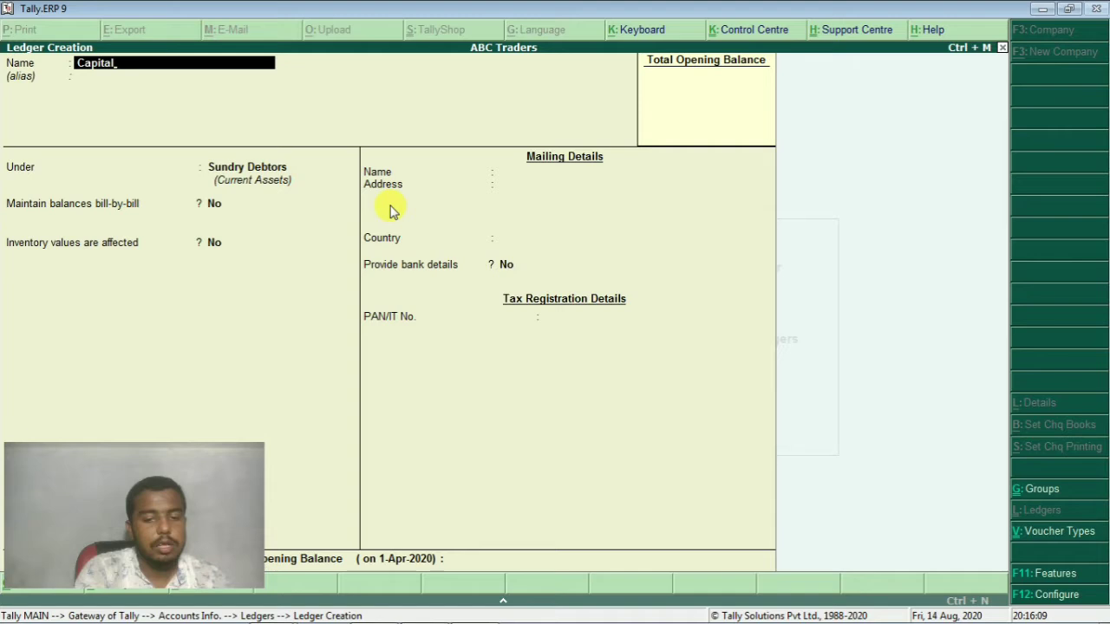
key("Return")
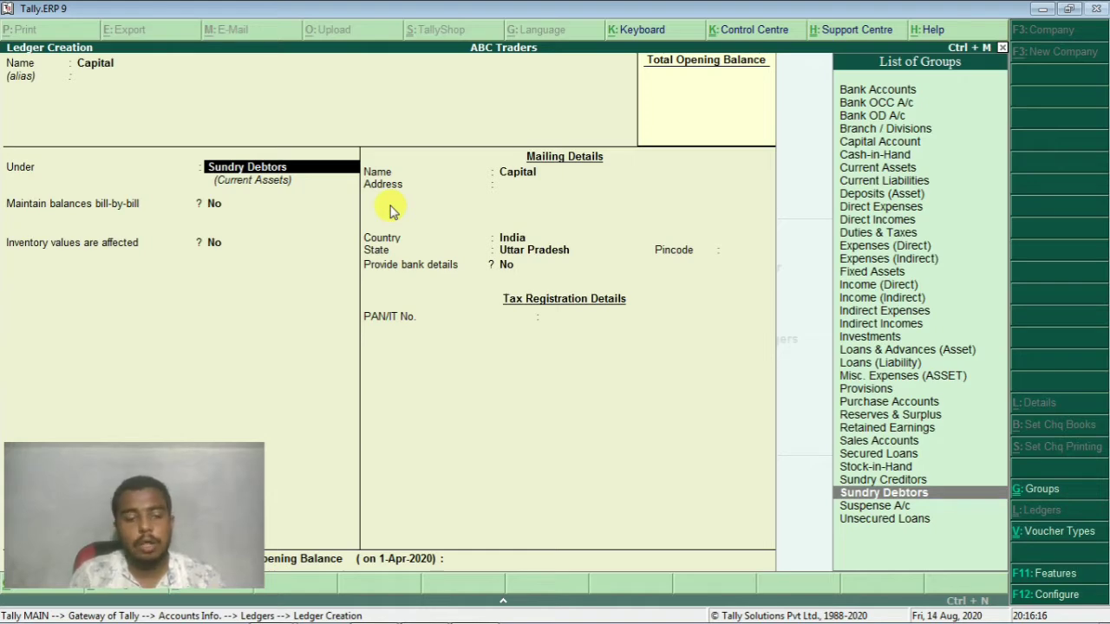
type("Capi")
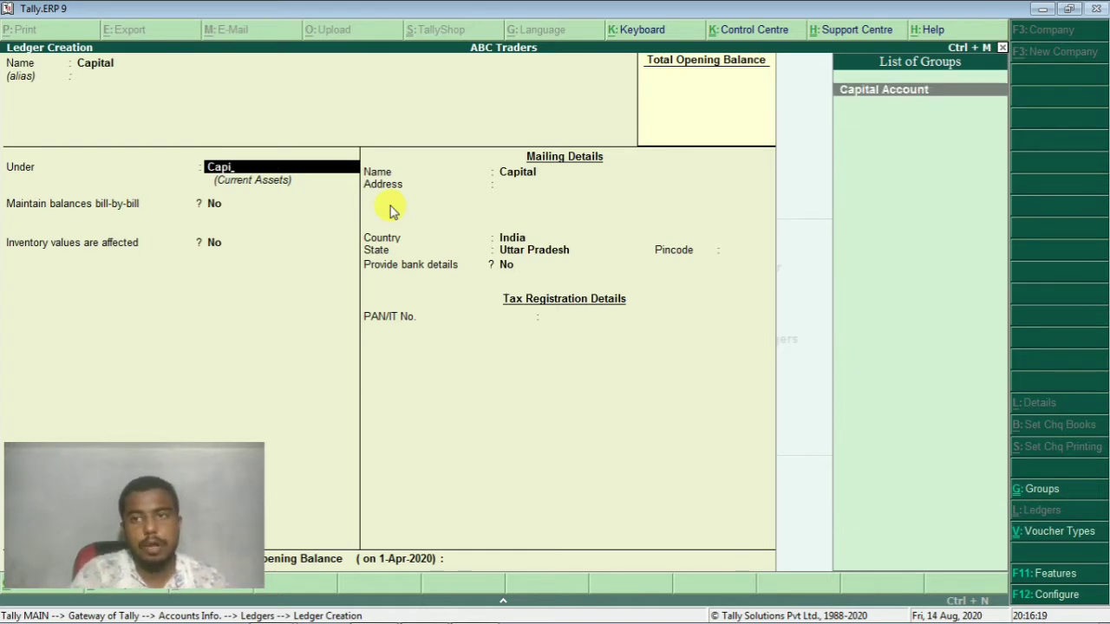
key("Return")
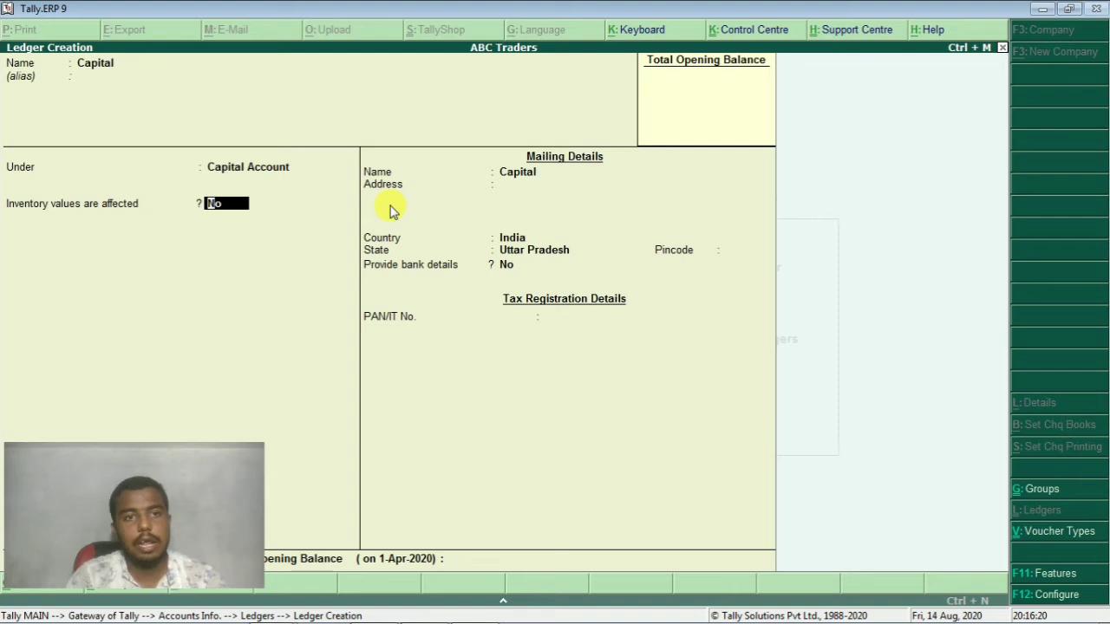
Keep the default inventory, mailing, bank and tax details and save the Capital ledger without an opening balance
key("Return")
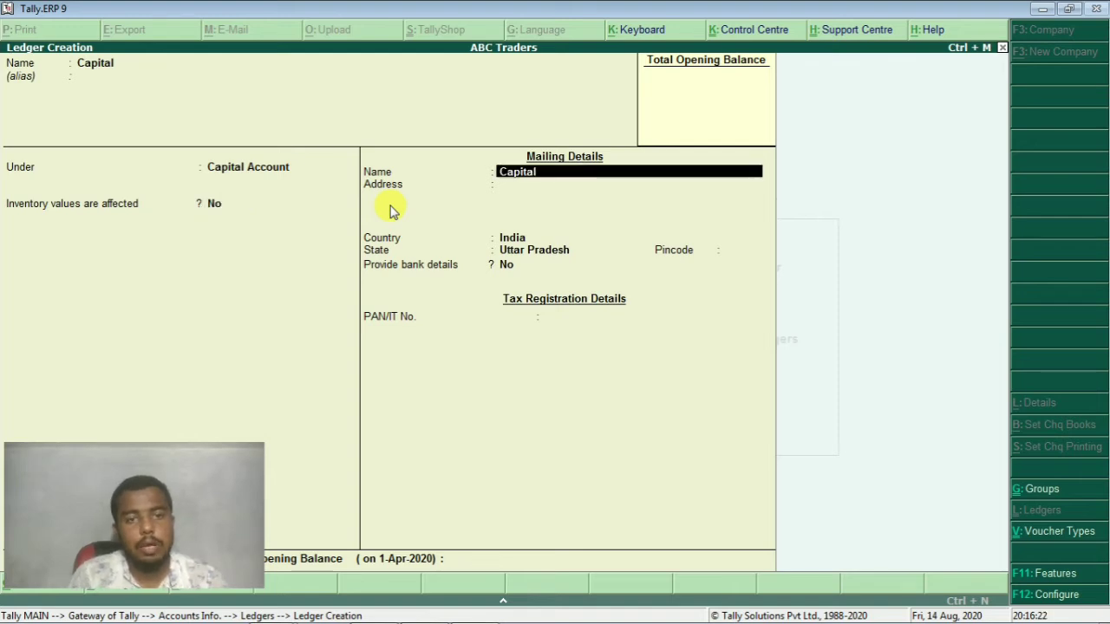
key("Return")
key("Return")
key("Return")
key("Return")
key("Return")
key("Return")
key("Return")
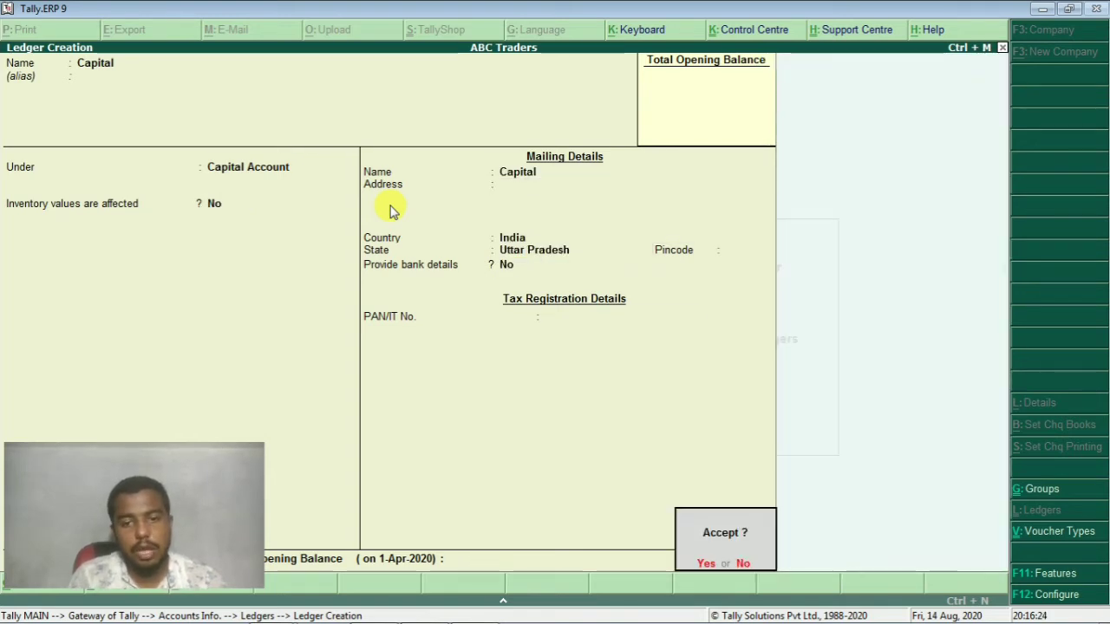
key("Return")
Switch back to the txn document in Word and examine transactions 1 to 5 for repeated accounts such as Cash and Purchase
key("alt+Tab")
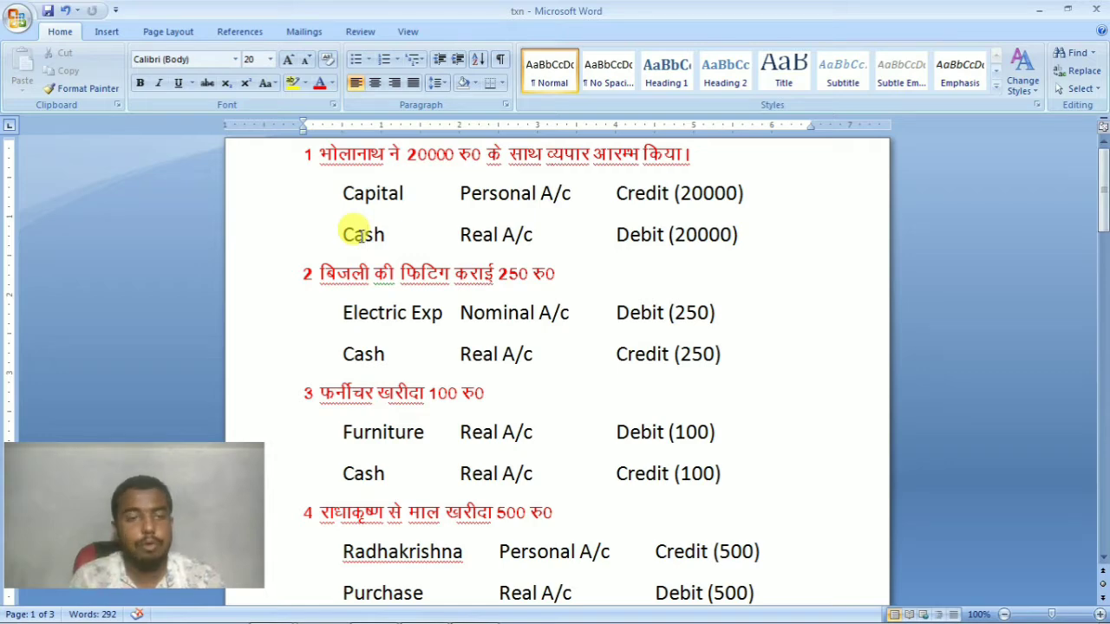
left_click(364, 234)
scroll(379, 345, "down", 3)
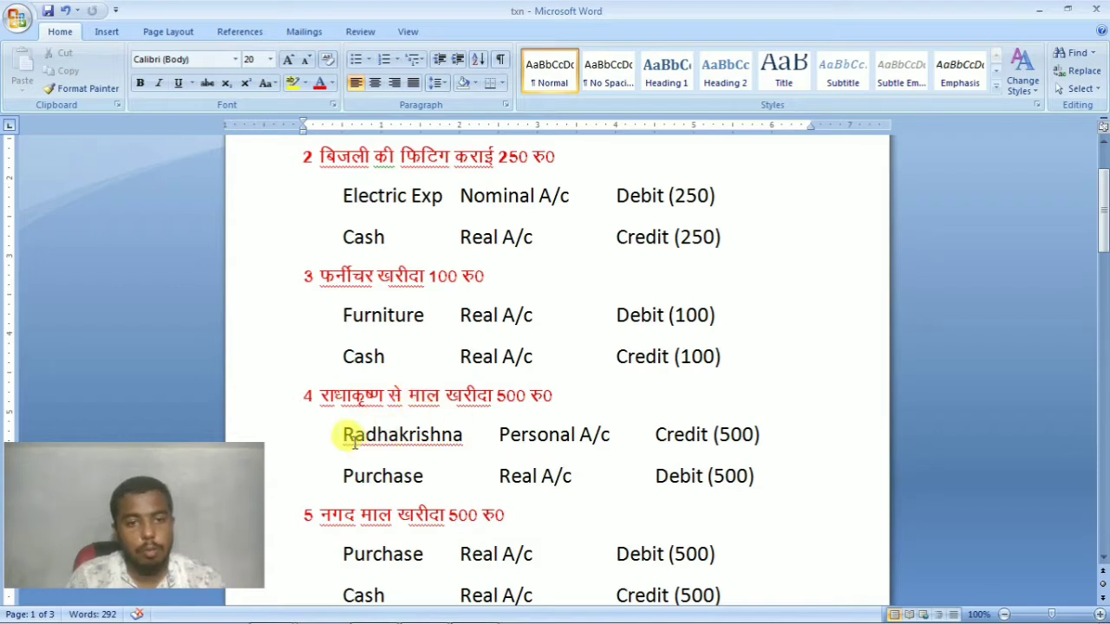
double_click(355, 476)
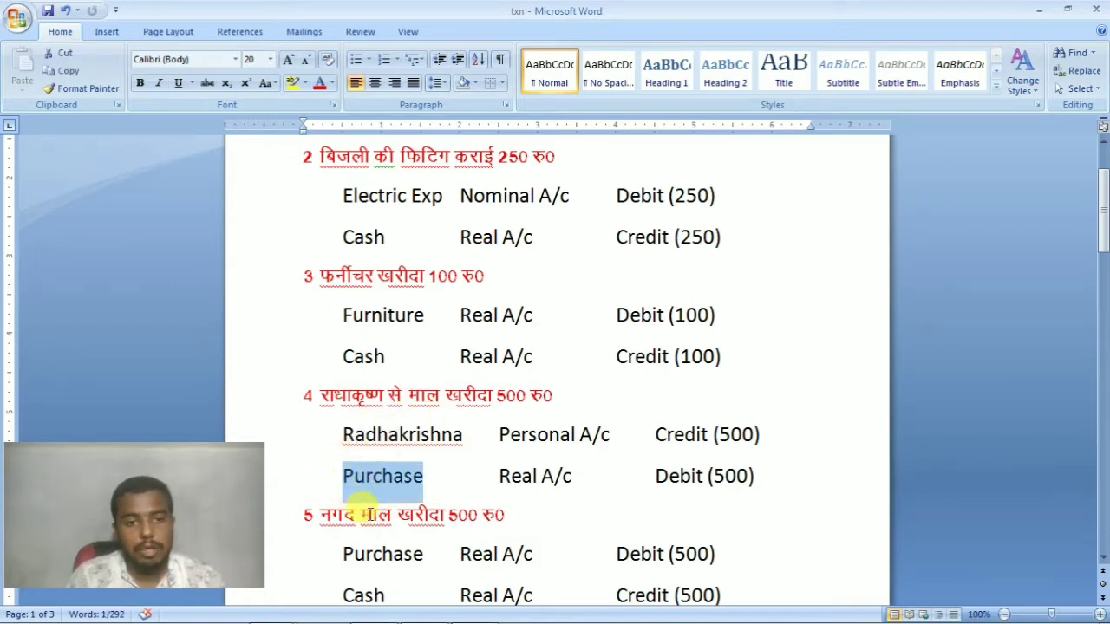
left_click(372, 565)
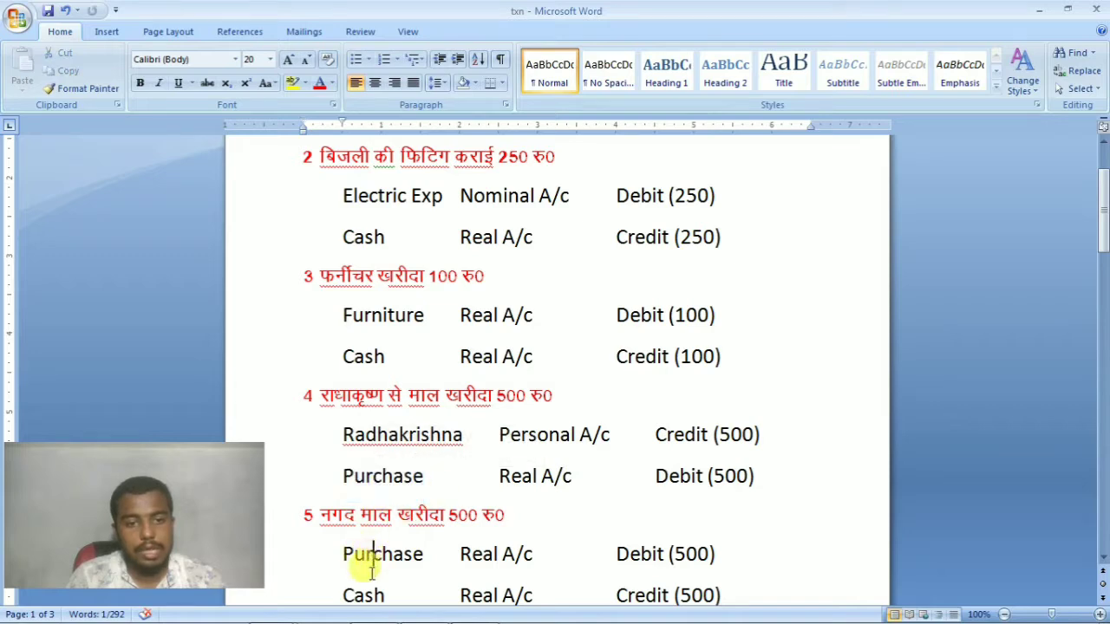
left_click_drag(340, 552, 424, 558)
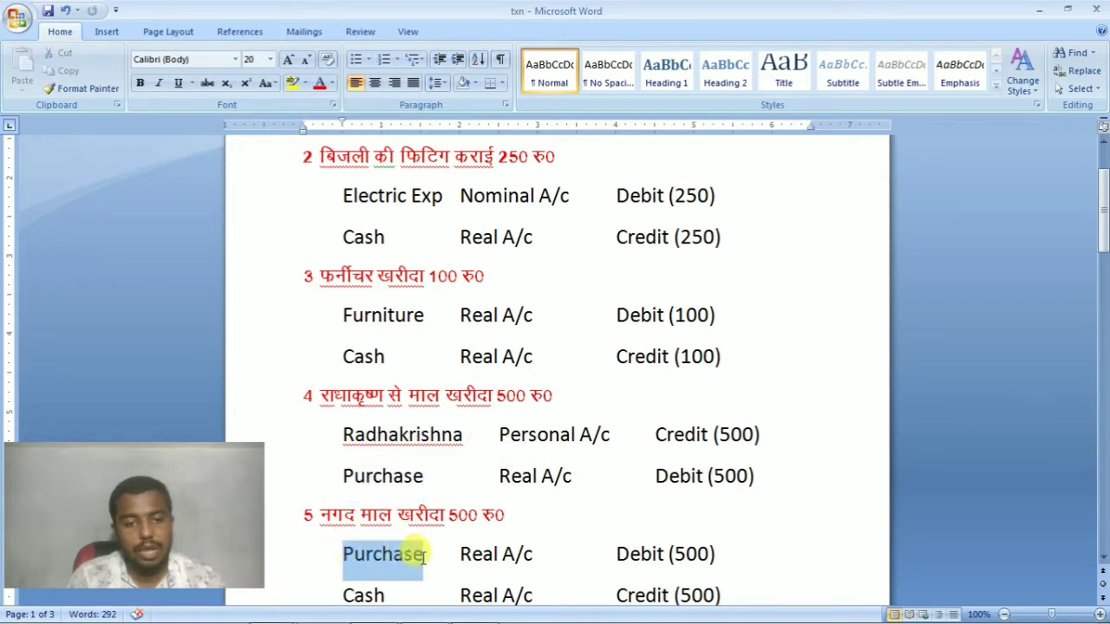
left_click(383, 477)
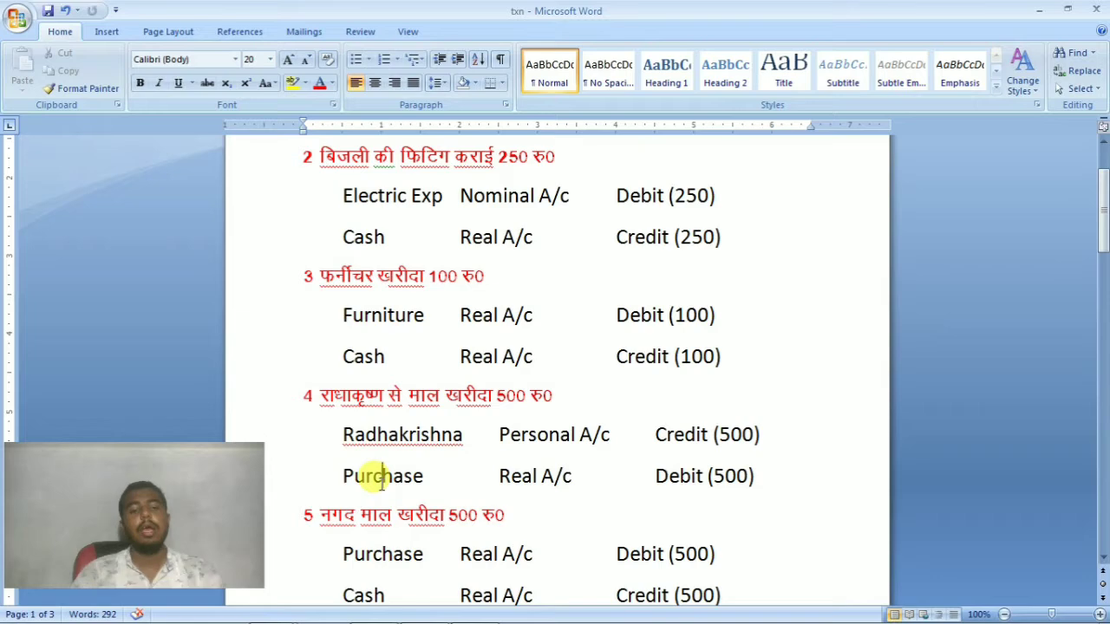
scroll(382, 484, "up", 1)
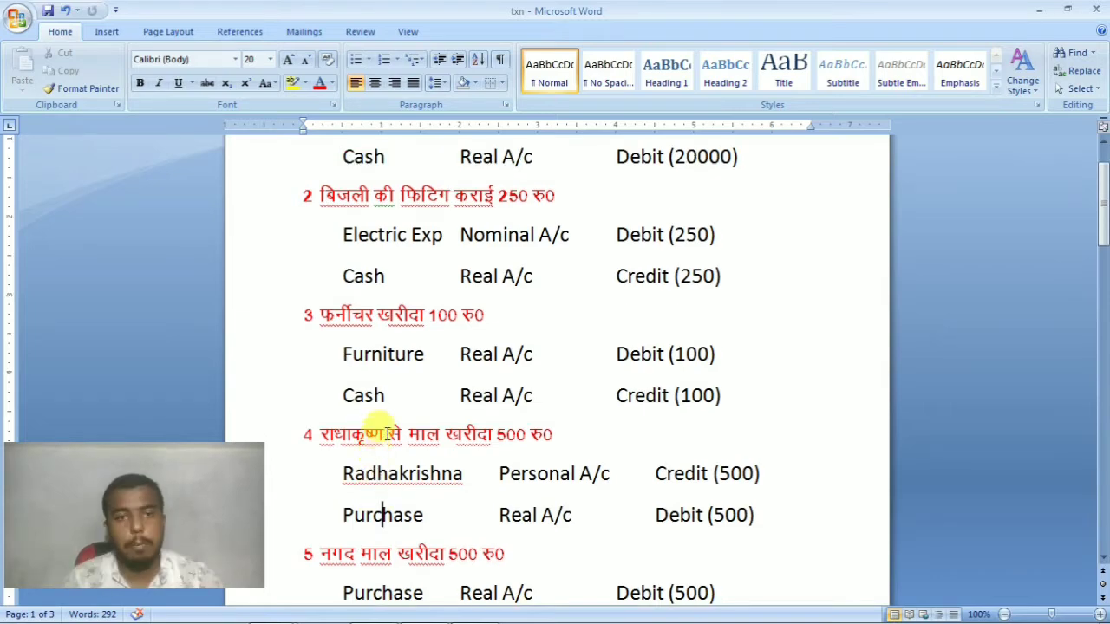
scroll(390, 423, "up", 2)
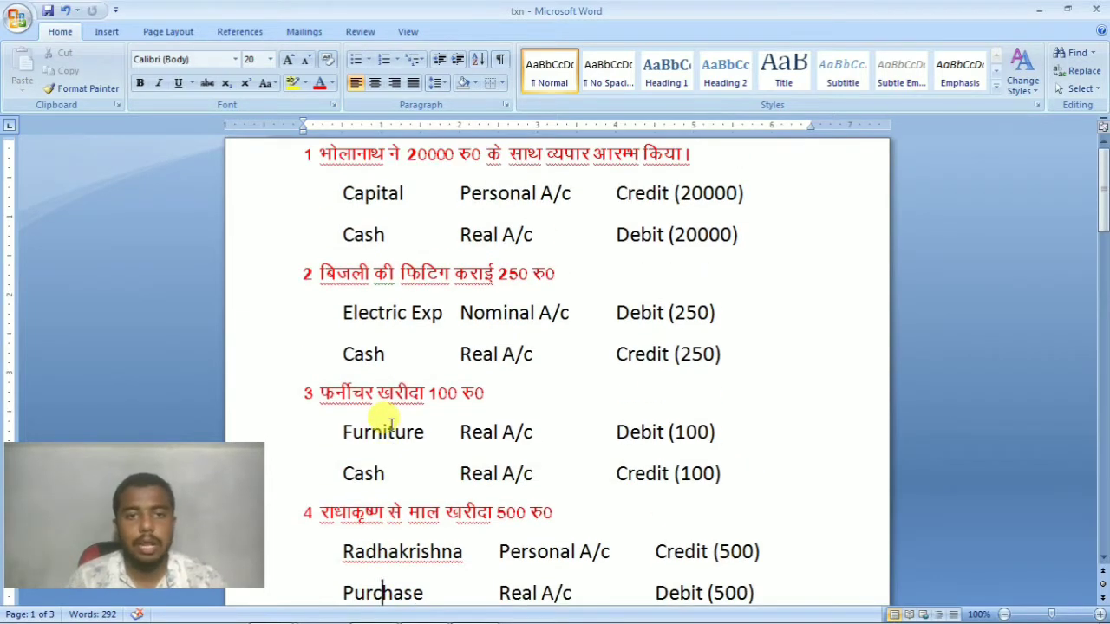
scroll(386, 350, "down", 1)
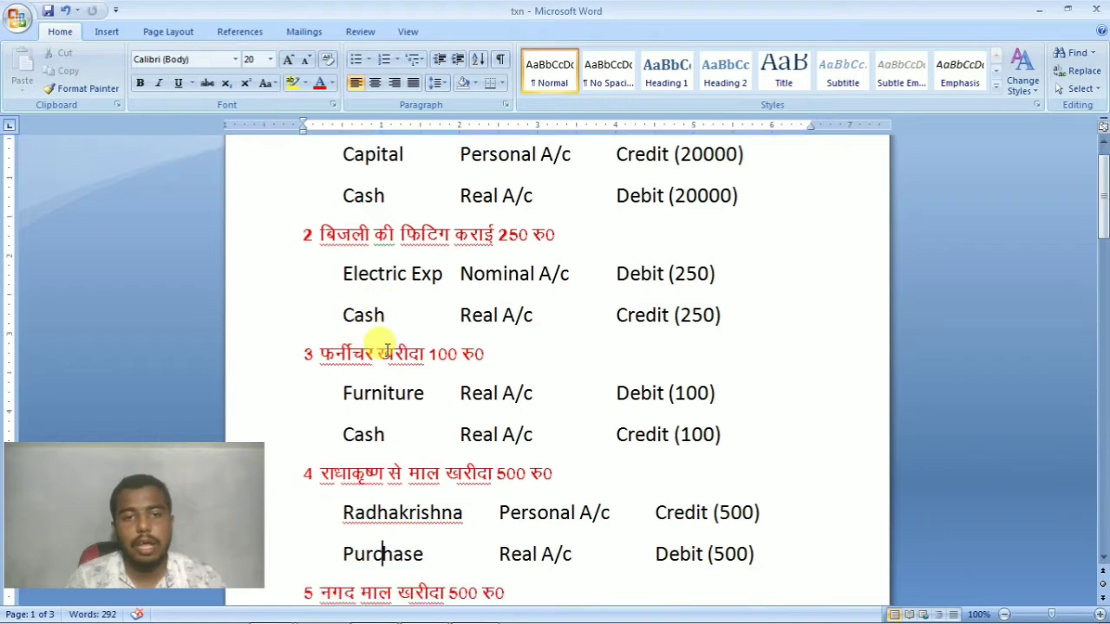
Examine transactions 5 to 10 in the Word document for the accounts they use, and return to transaction 1
scroll(386, 351, "down", 9)
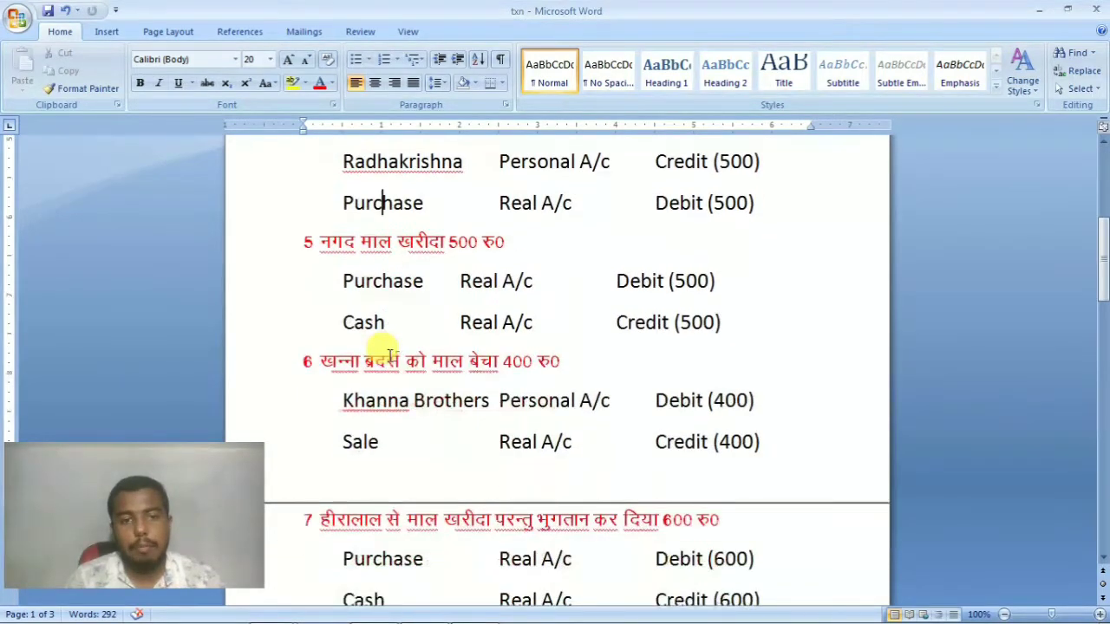
scroll(386, 355, "down", 1)
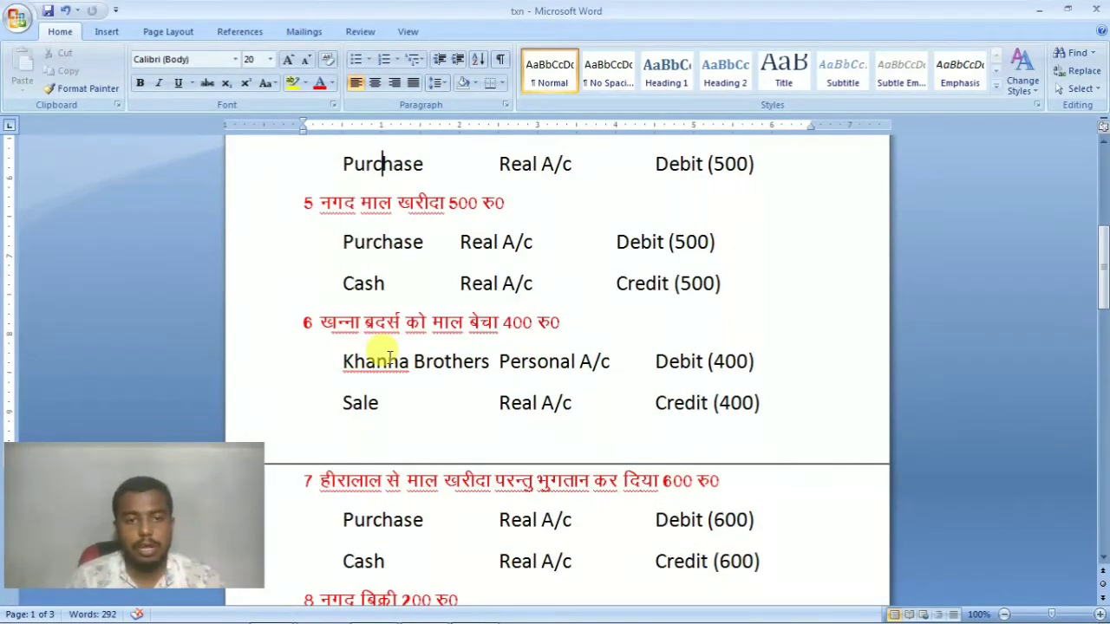
scroll(386, 354, "down", 8)
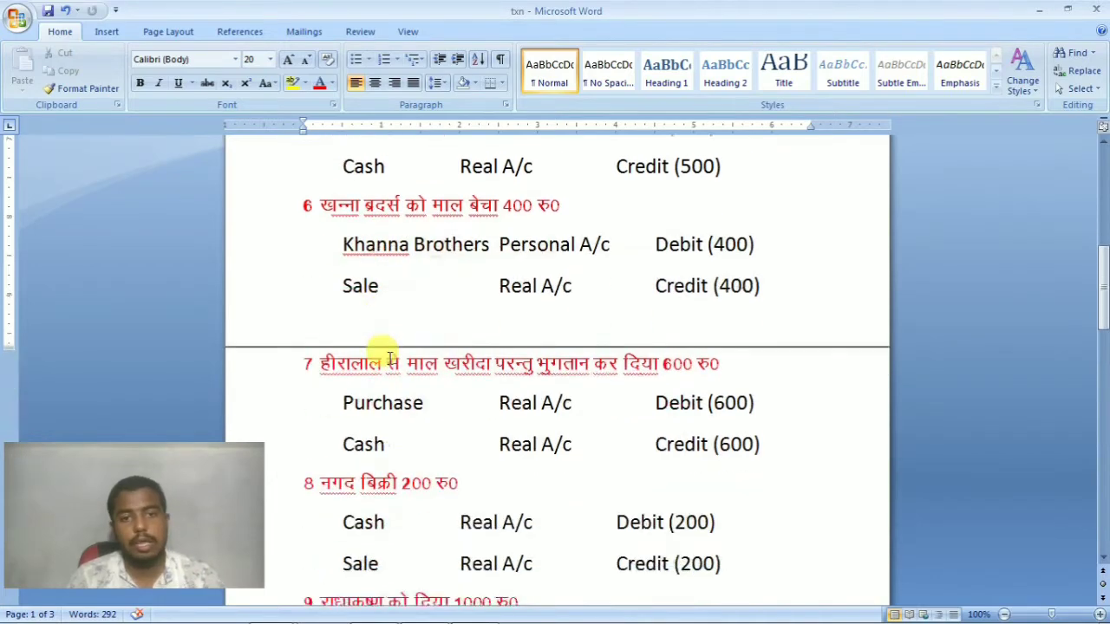
scroll(390, 357, "down", 1)
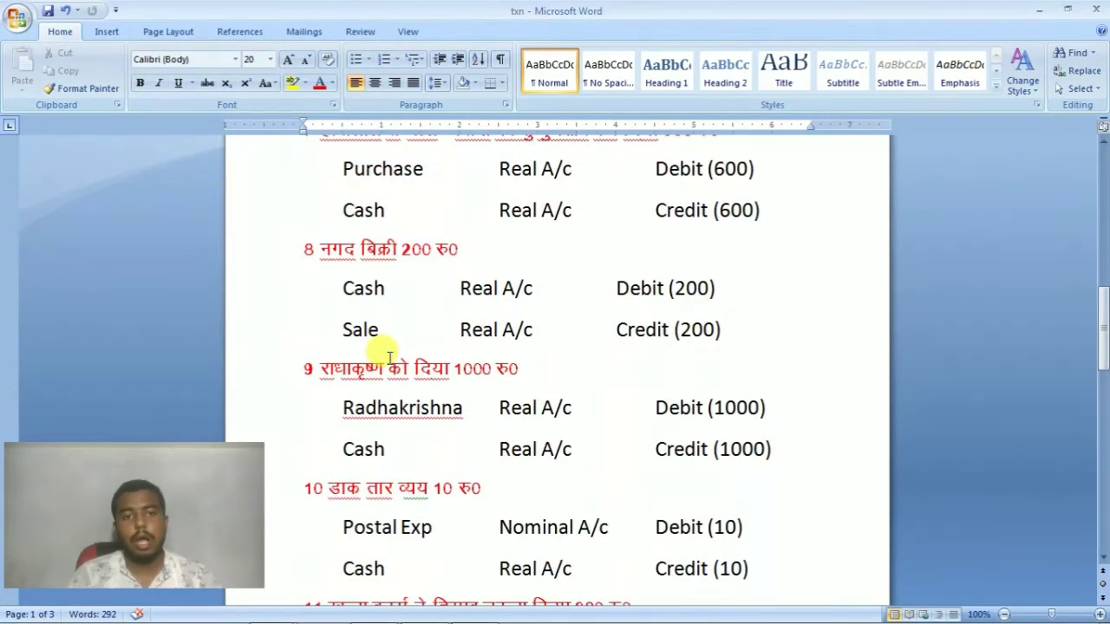
scroll(327, 439, "up", 20)
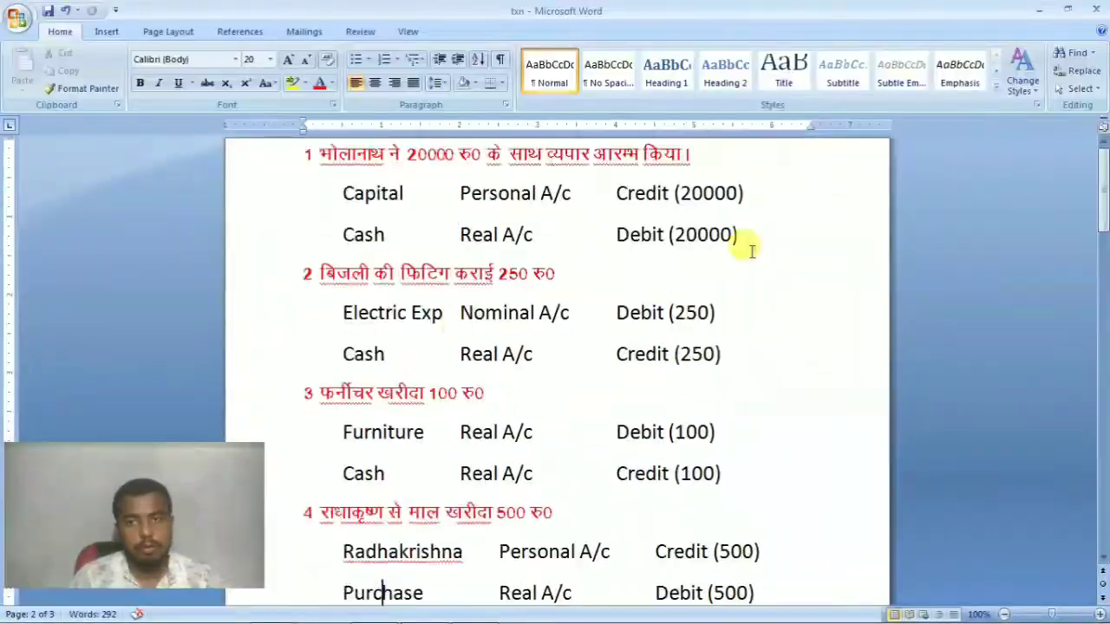
Switch to Tally.ERP 9 and create the ledger Electric Exp under the Indirect Expenses group
key("alt+Tab")
type("Electric Exp")
key("Return")
key("Return")
Check transaction 3 in Word, then create and save the ledger Furniture under Fixed Assets in Tally
key("alt+Tab")
key("alt+Tab")
type("Furniture")
key("Return")
key("Return")
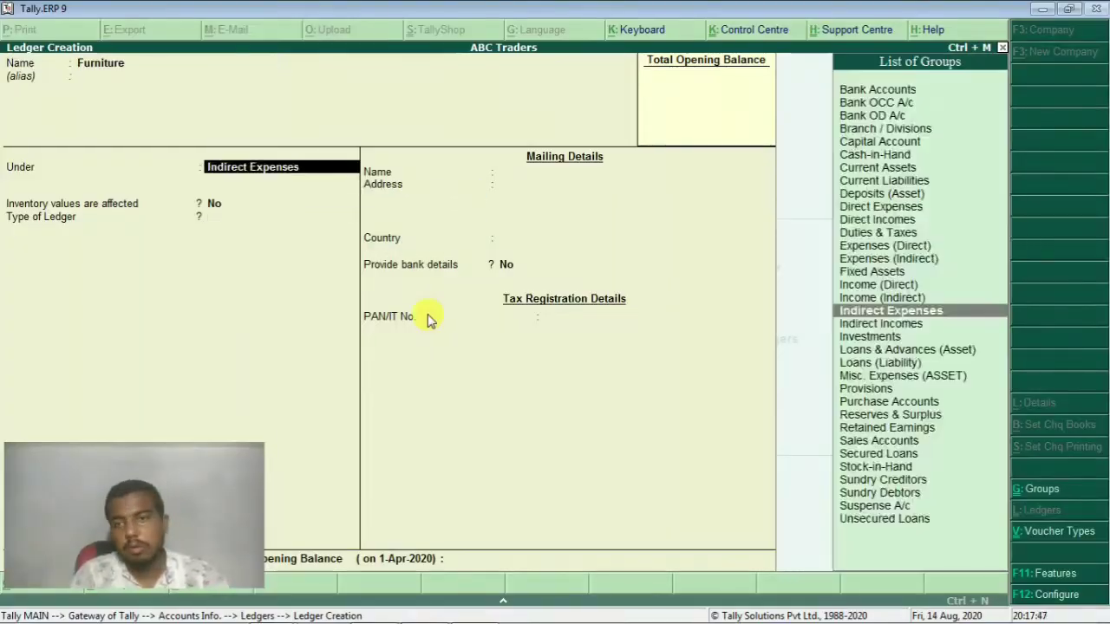
type("Fixed Assets")
key("Return")
key("ctrl+a")
Check transaction 4 in Word, then create a ledger in Tally for the supplier named there
key("alt+Tab")
left_click(1027, 551)
scroll(425, 456, "down", 3)
key("alt+Tab")
type("Radha Krishna")
key("Return")
key("Return")
Check the other account of transaction 4 in Word, then create and save the ledger Purchase under Purchase Accounts in Tally
key("alt+Tab")
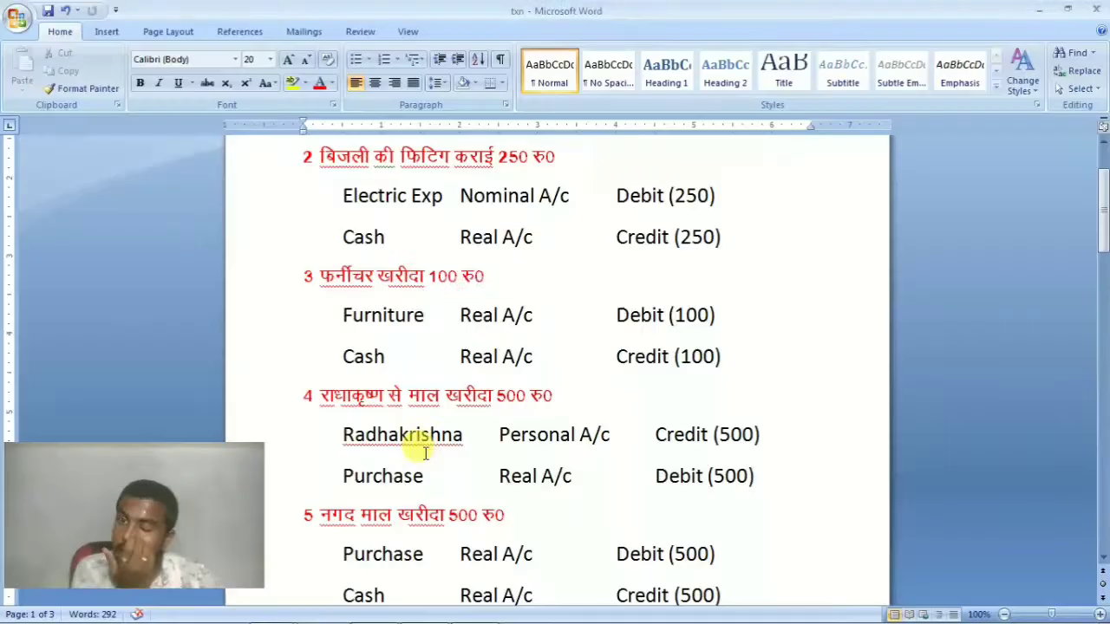
key("alt+Tab")
type("Purchase")
key("Return")
type("Purchase Accounts")
key("Return")
key("ctrl+a")
Check the next new account in Word, then create and save the ledger Khanna Brothers under Sundry Debtors in Tally
key("alt+Tab")
key("alt+Tab")
type("Khanna Brothers")
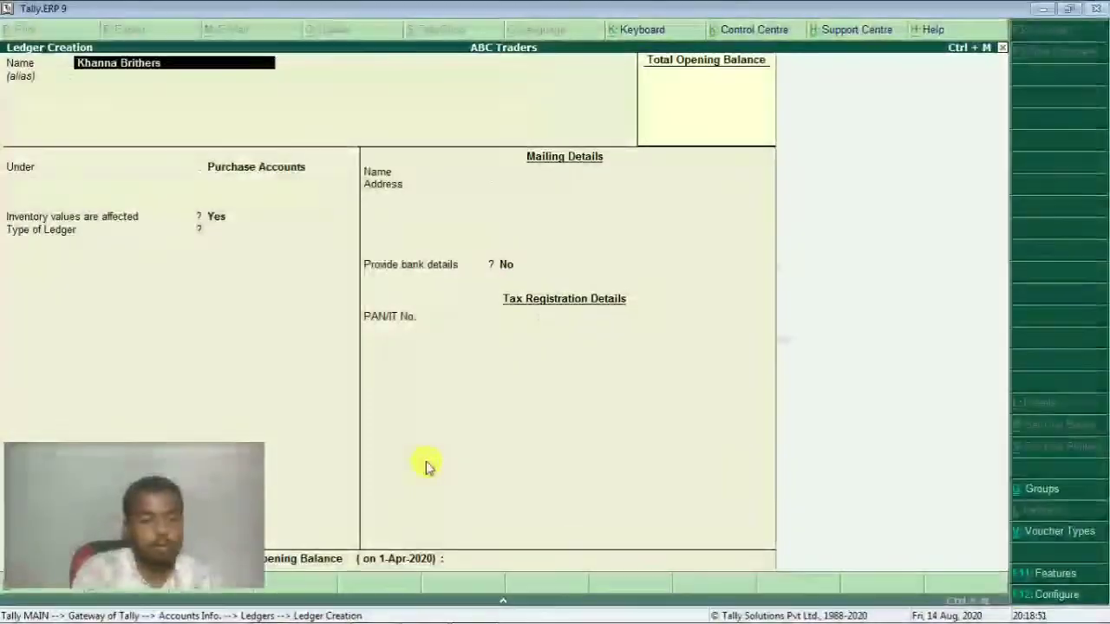
key("Return")
key("Return")
type("Sundry Debtors")
key("Return")
key("Return")
key("ctrl+a")
Create the ledger Sale under the Sales Accounts group
type("Sale")
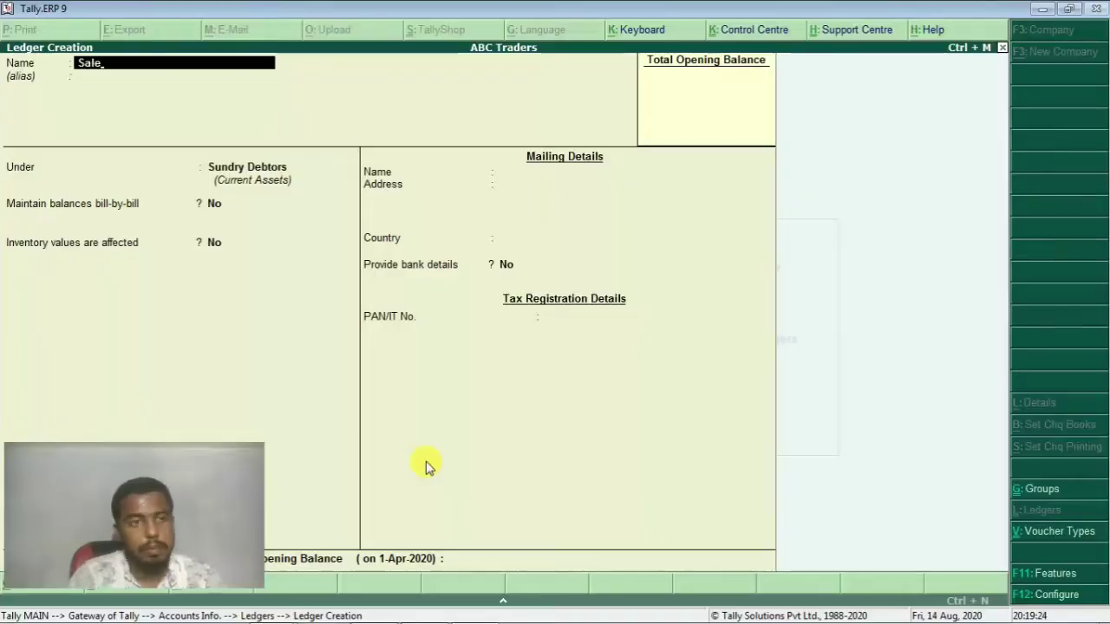
key("Return")
type("Sales Accounts")
key("Return")
Check the next new account in Word, then create and save the ledger Postal Exp under Indirect Expenses in Tally
key("alt+Tab")
key("alt+Tab")
type("Postal Exp")
key("Return")
type("Indirect Expenses")
key("Return")
key("Return")
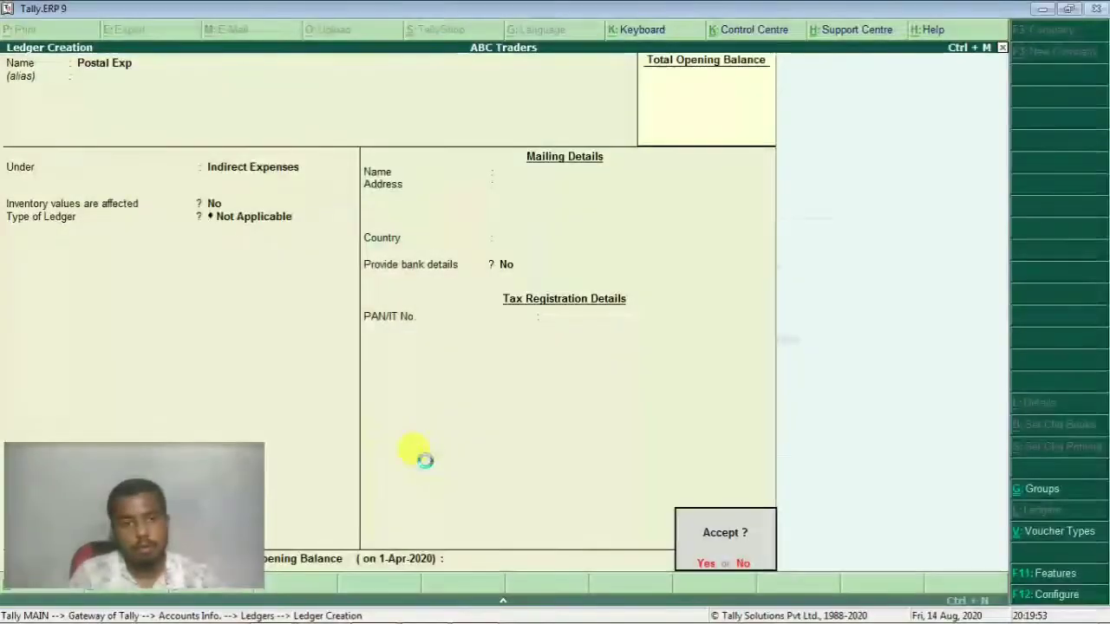
key("ctrl+a")
Look further down the Word transactions, then create and save the ledger Discount under Indirect Expenses in Tally
key("alt+Tab")
scroll(426, 461, "down", 5)
key("alt+Tab")
type("Discount")
key("Return")
type("Indirect Expenses")
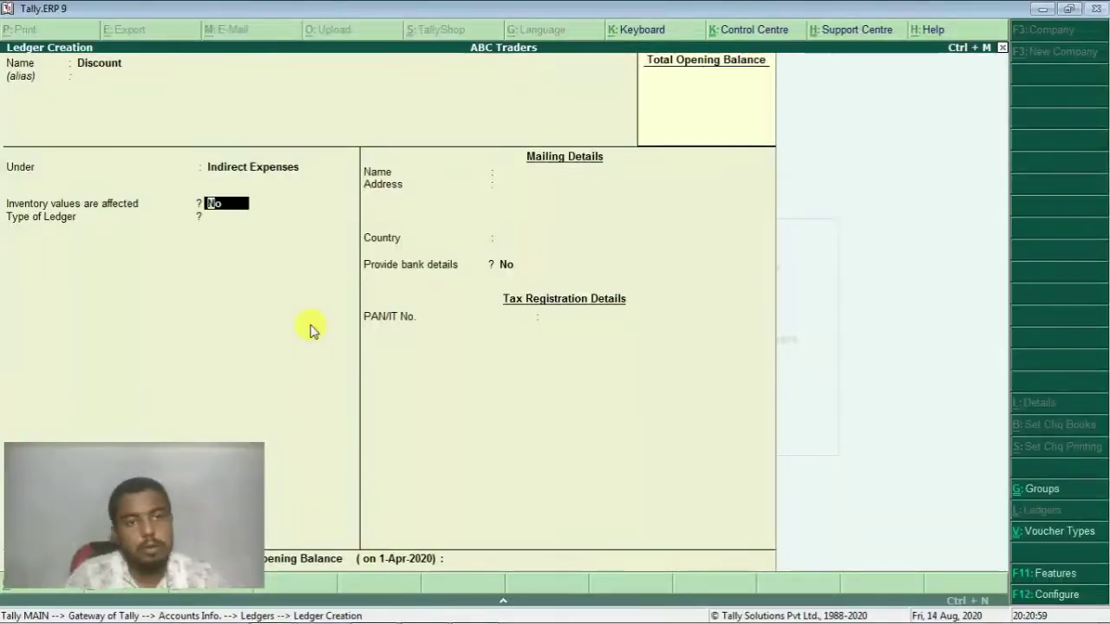
key("Return")
key("Return")
key("Return")
Create a ledger for the customer named in the transactions under Sundry Debtors and save it
type("Hariram")
key("Return")
type("Sundry Debtors")
key("Return")
key("Return")
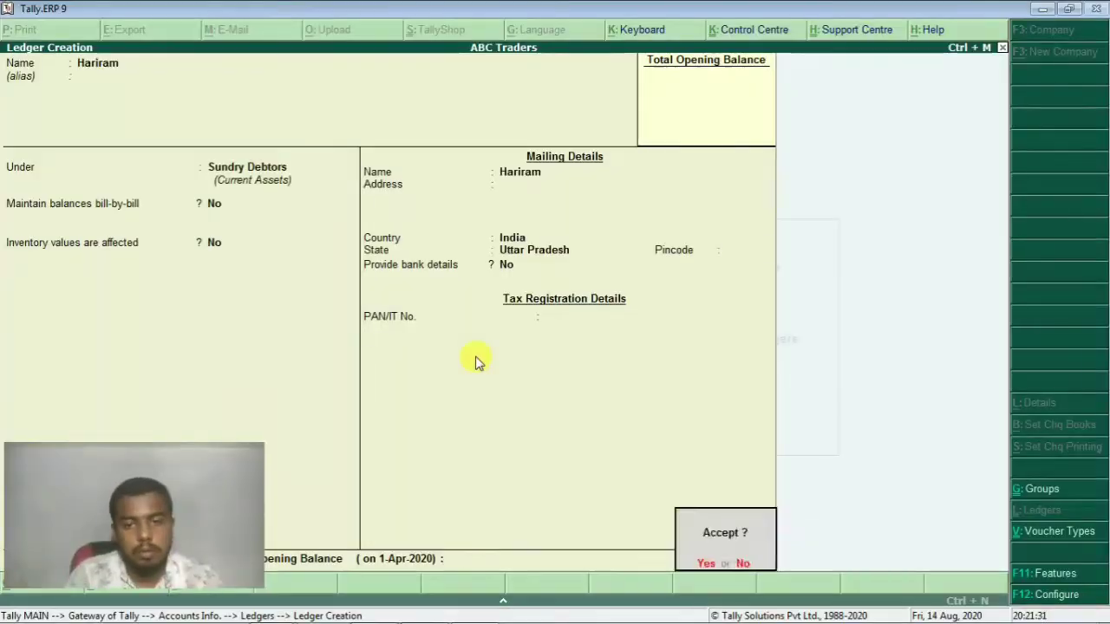
key("ctrl+a")
Create and save the ledger Drawing under the Capital Account group
type("DrawingCapital Account")
key("Return")
key("Return")
key("Return")
Create the ledger Intrest under the Indirect Expenses group
type("Interest")
key("Return")
type("Indirect Expenses")
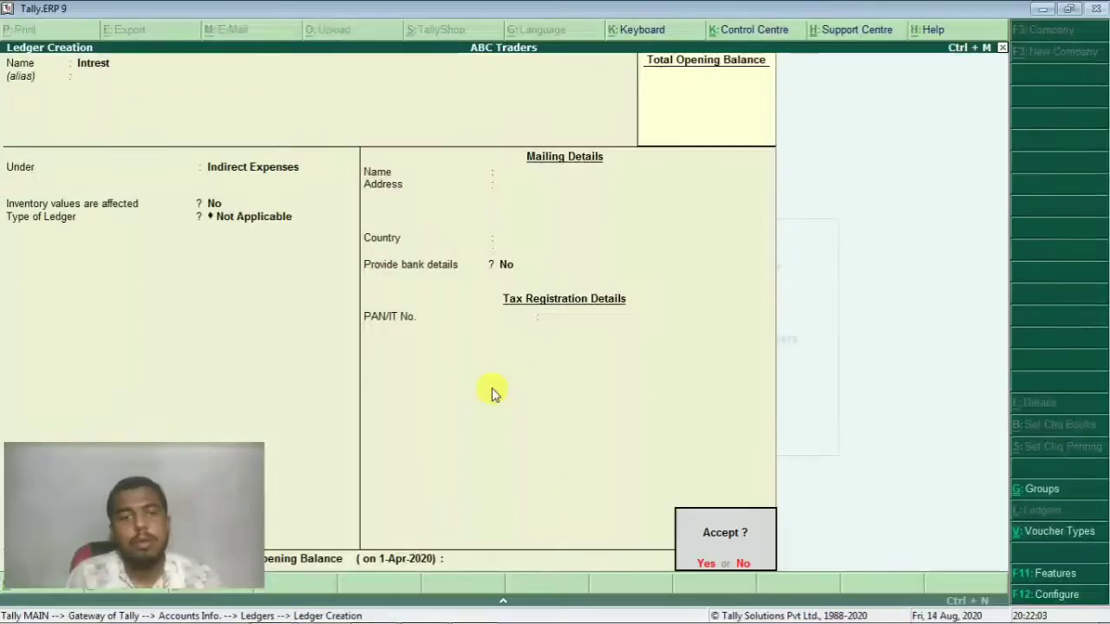
Check the remaining account in Word, then create the ledger Rent under Direct Expenses in Tally
key("alt+Tab")
key("alt+Tab")
type("RentDirect Expenses")
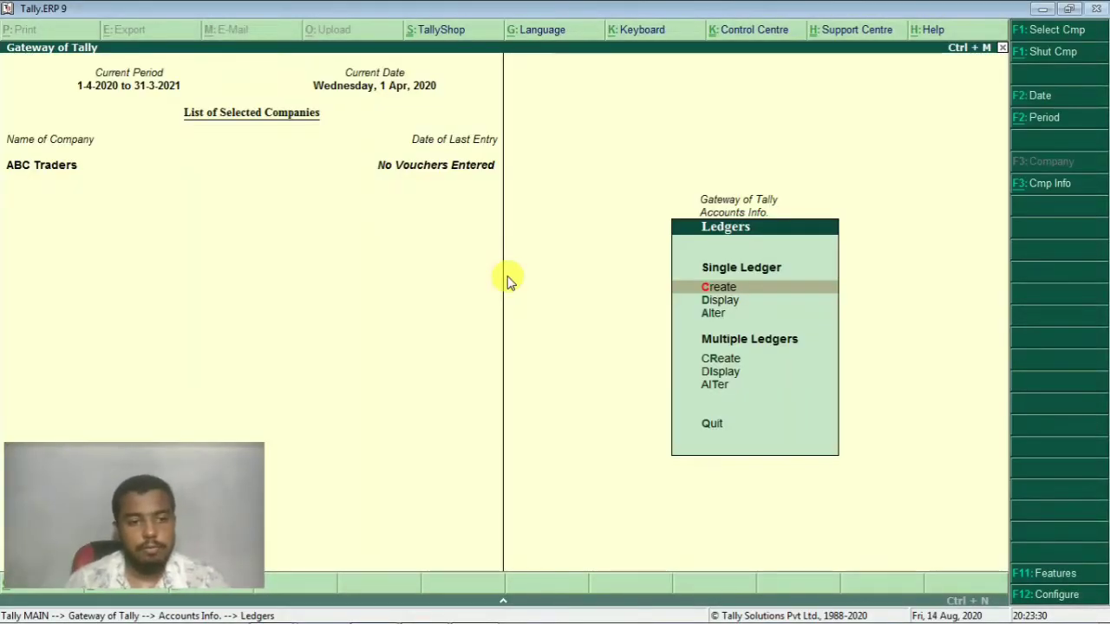
Display the list of single ledgers, view the Capital ledger's details and review the list again
key("Down")
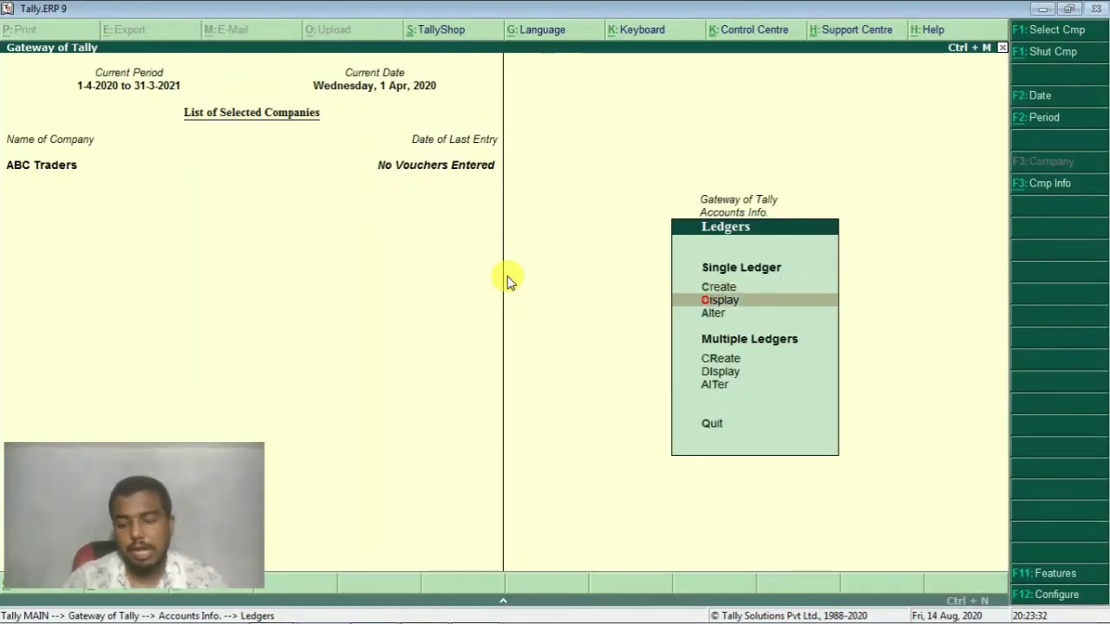
key("Return")
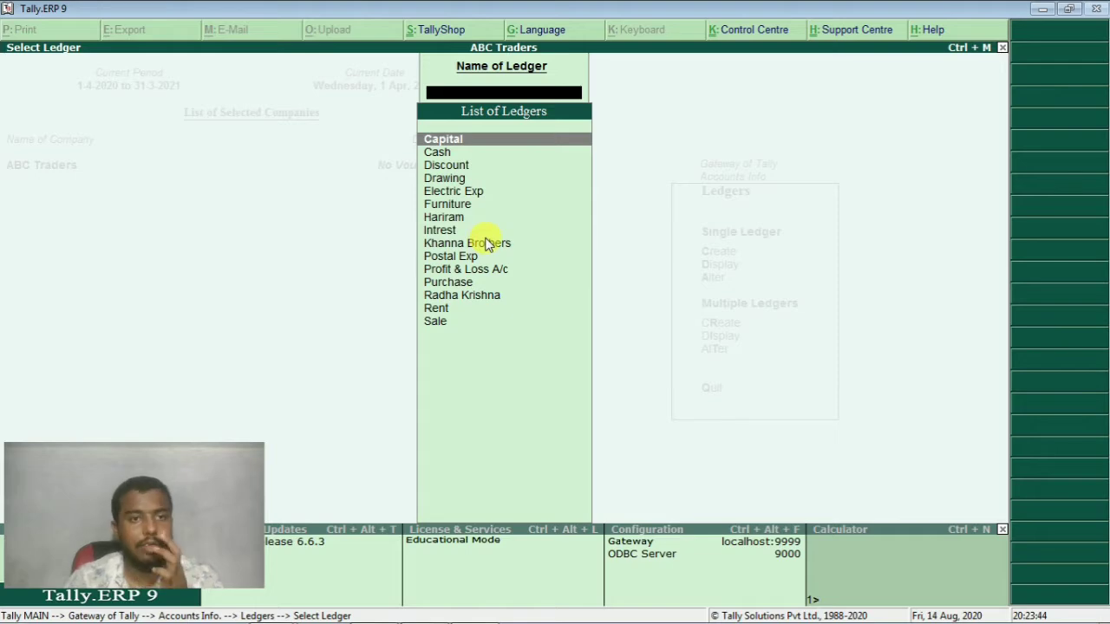
key("Return")
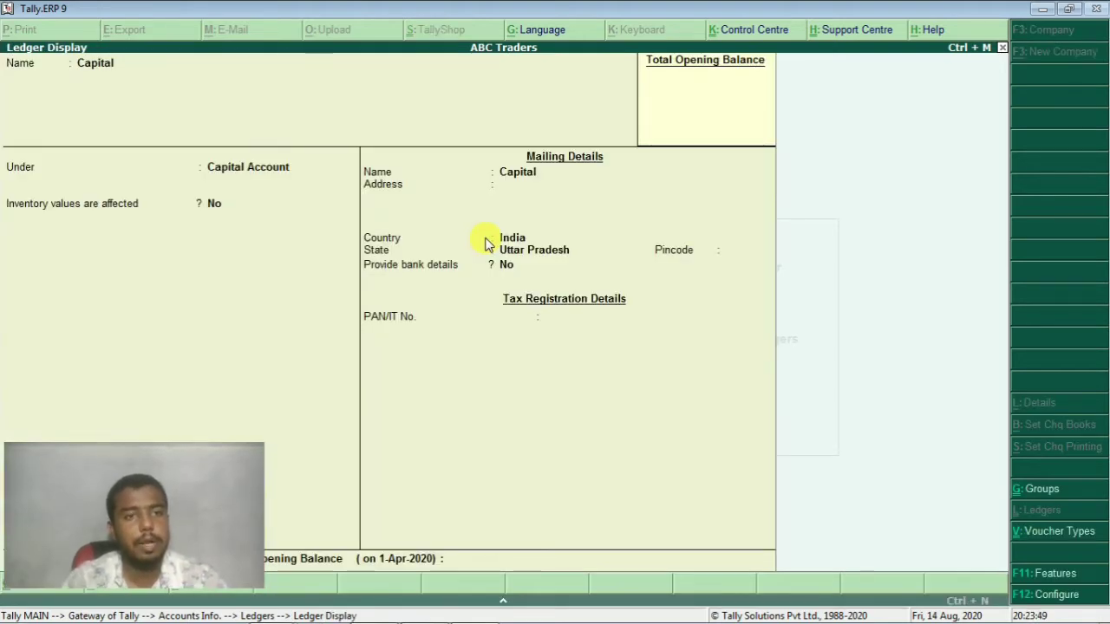
key("Escape")
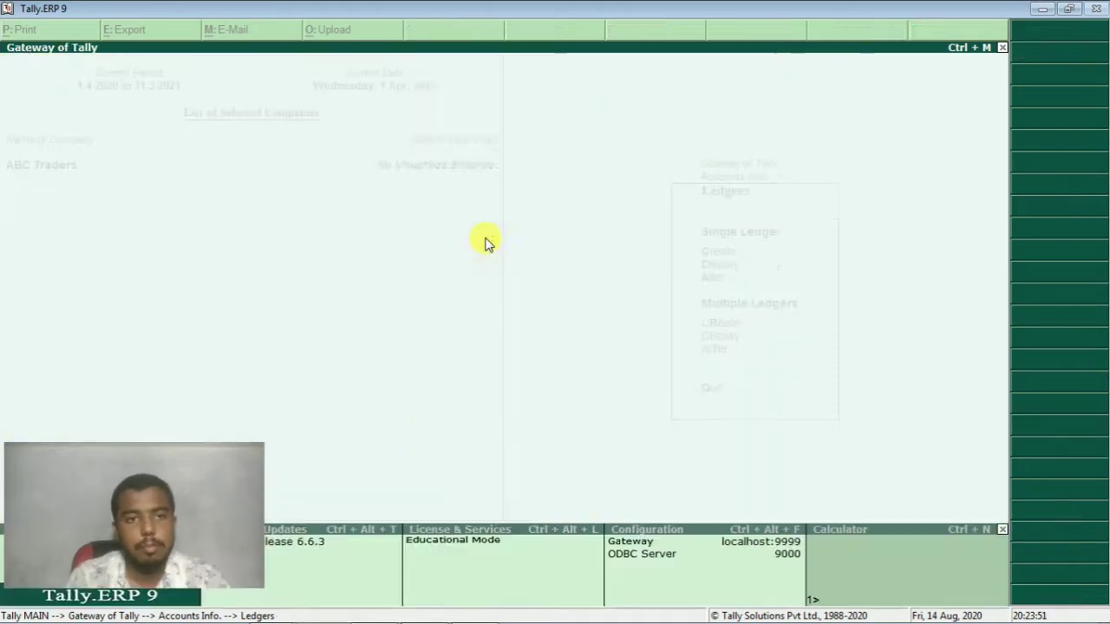
key("Return")
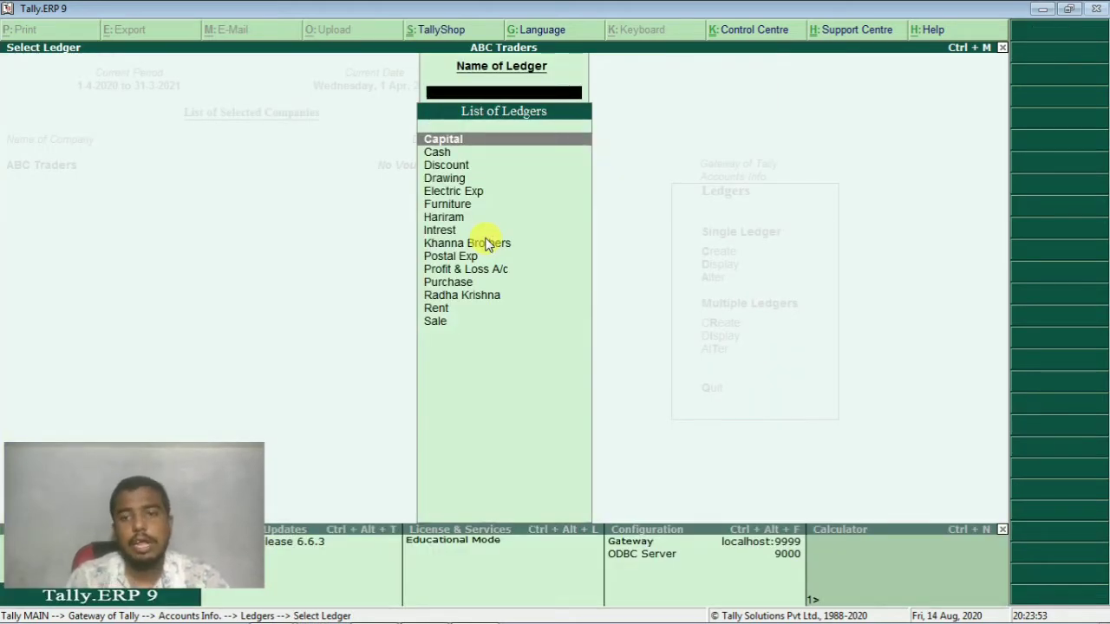
key("Escape")
Open the Discount ledger for alteration, clear its group, and quit without saving the change
key("Down")
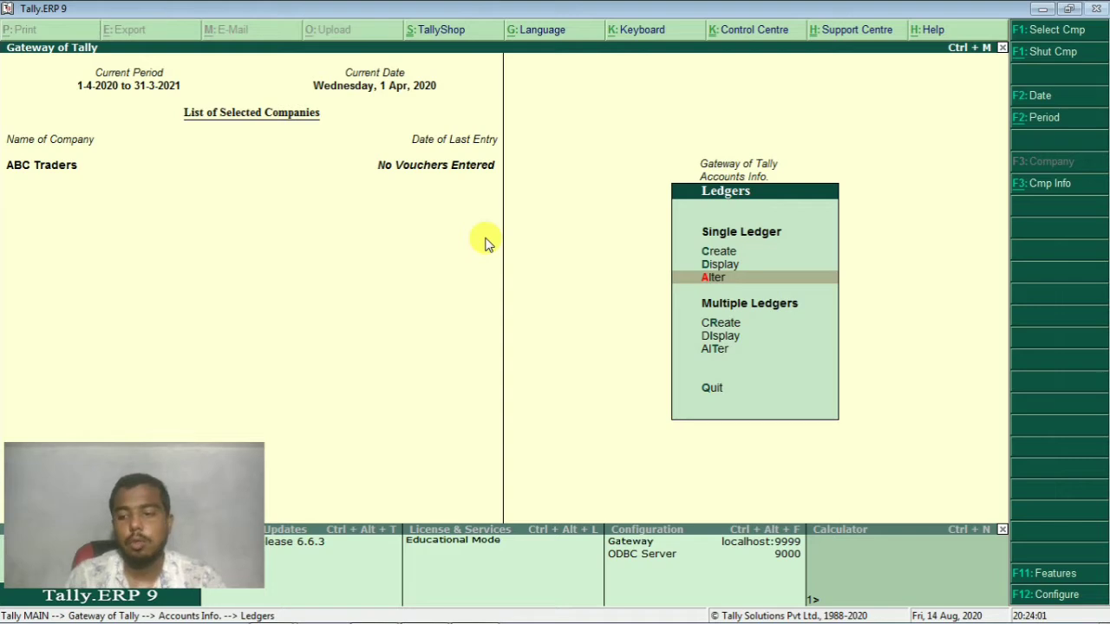
key("Return")
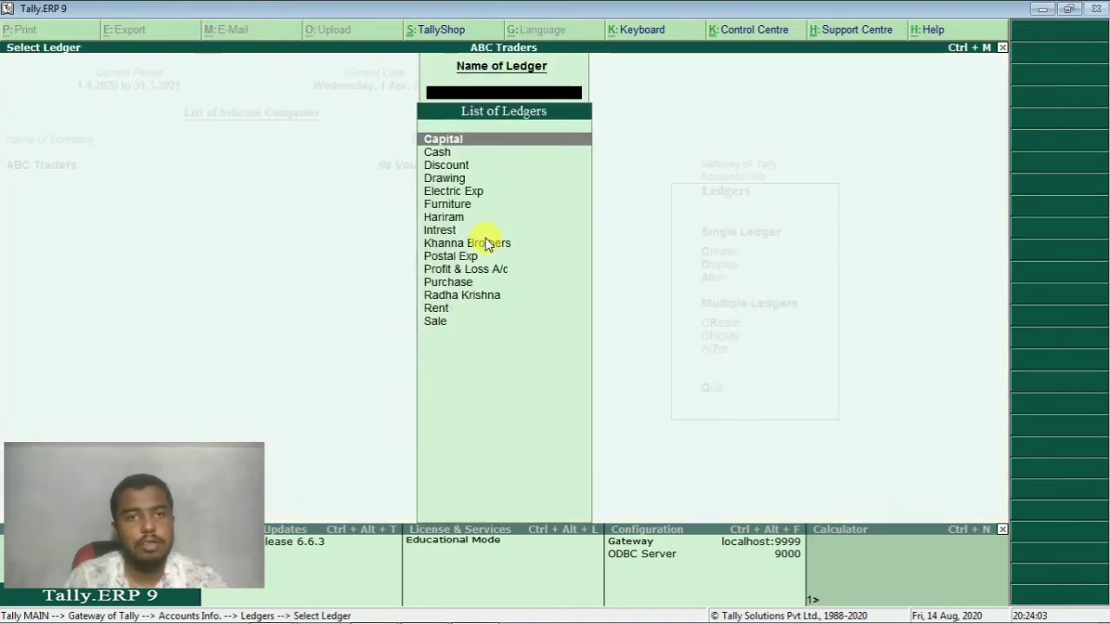
key("Down")
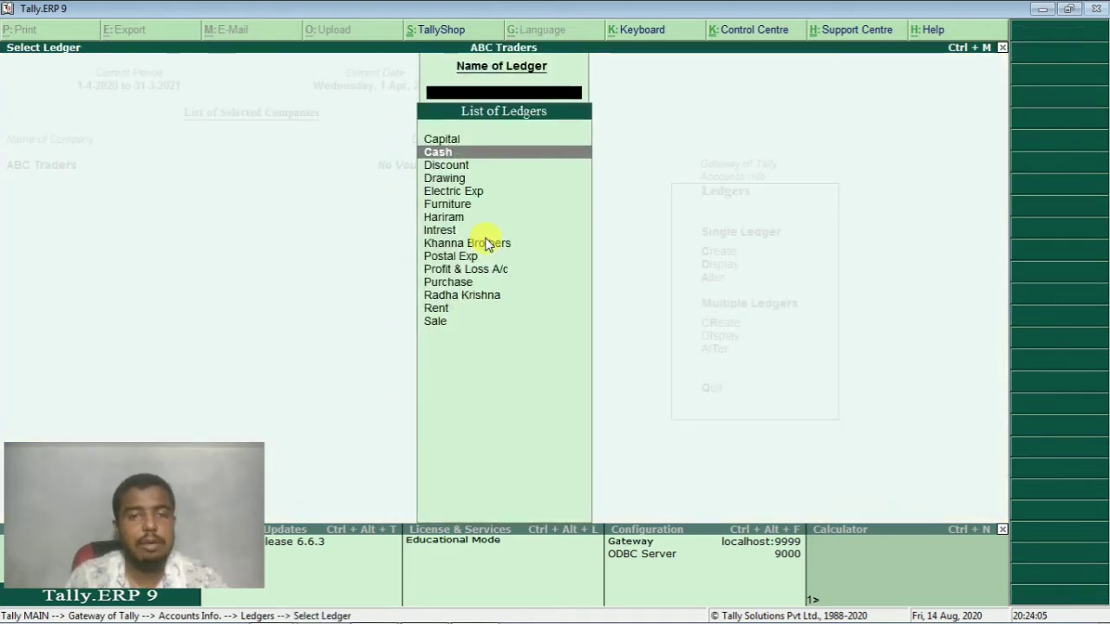
key("Down")
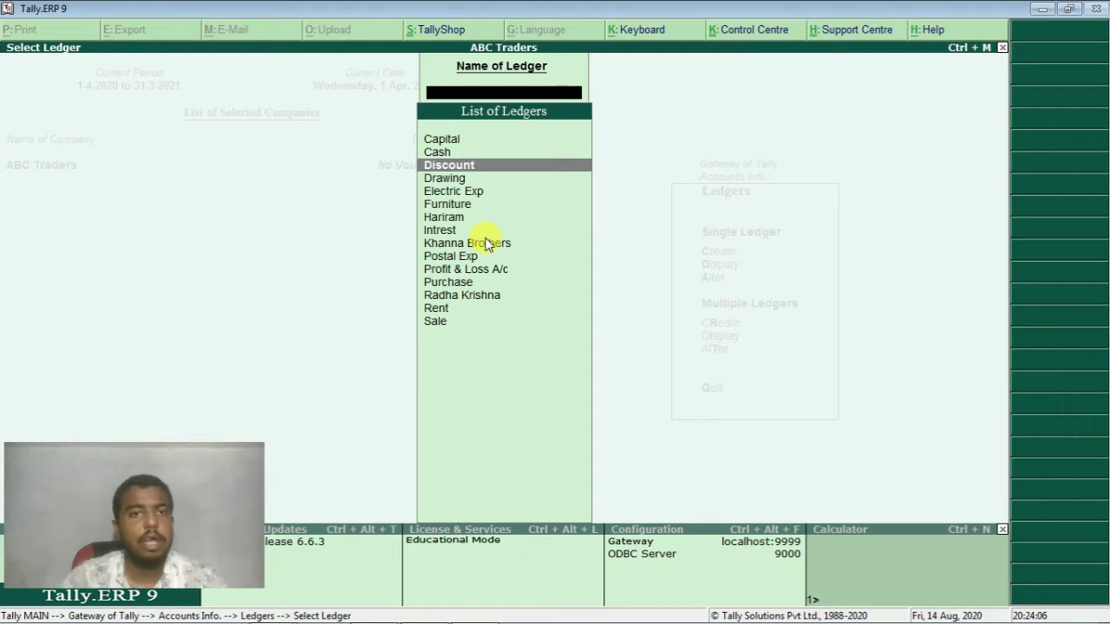
key("Return")
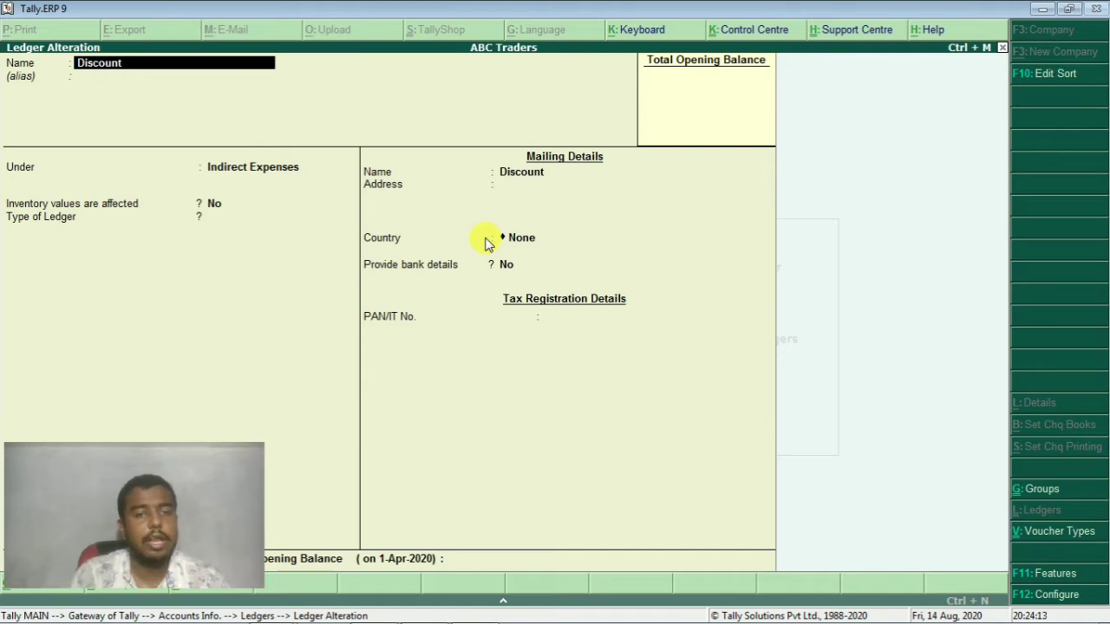
key("Return")
key("Return")
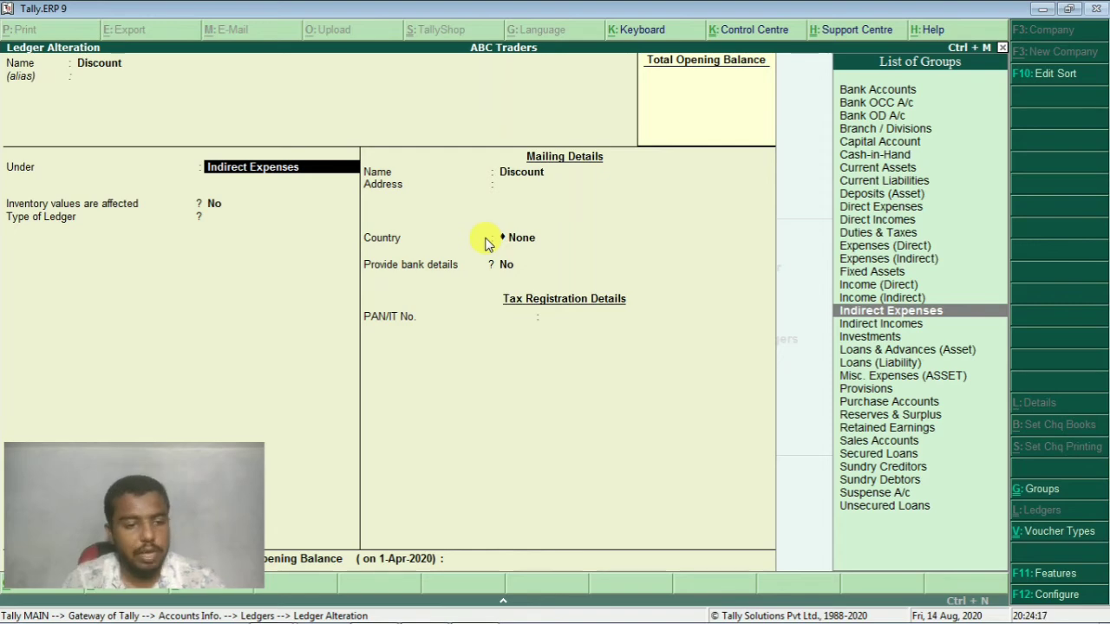
key("BackSpace")
key("Escape")
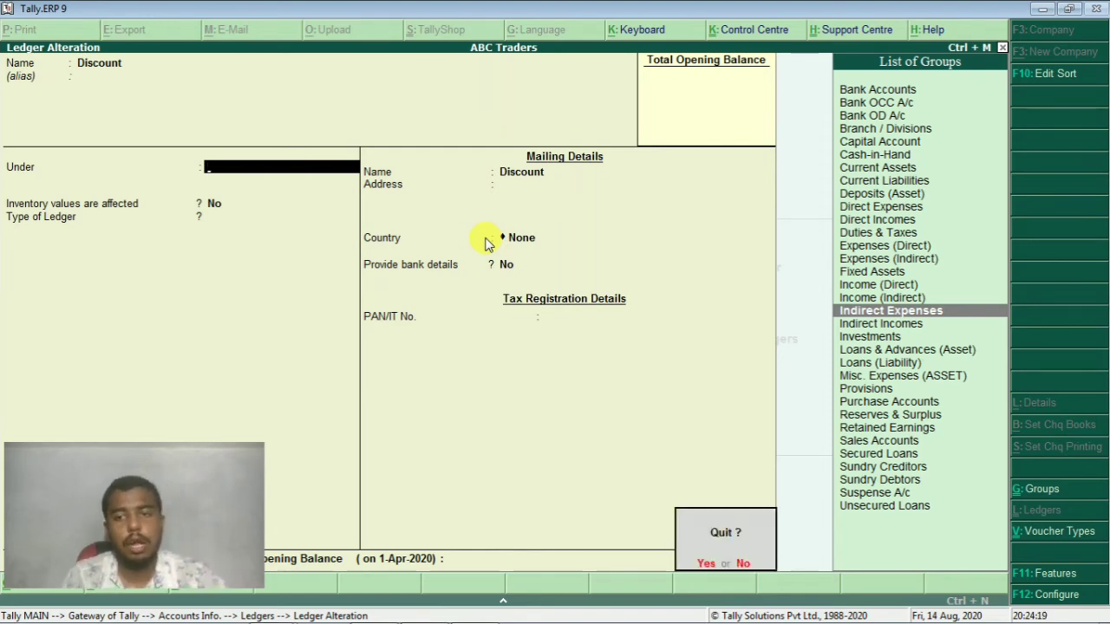
key("y")
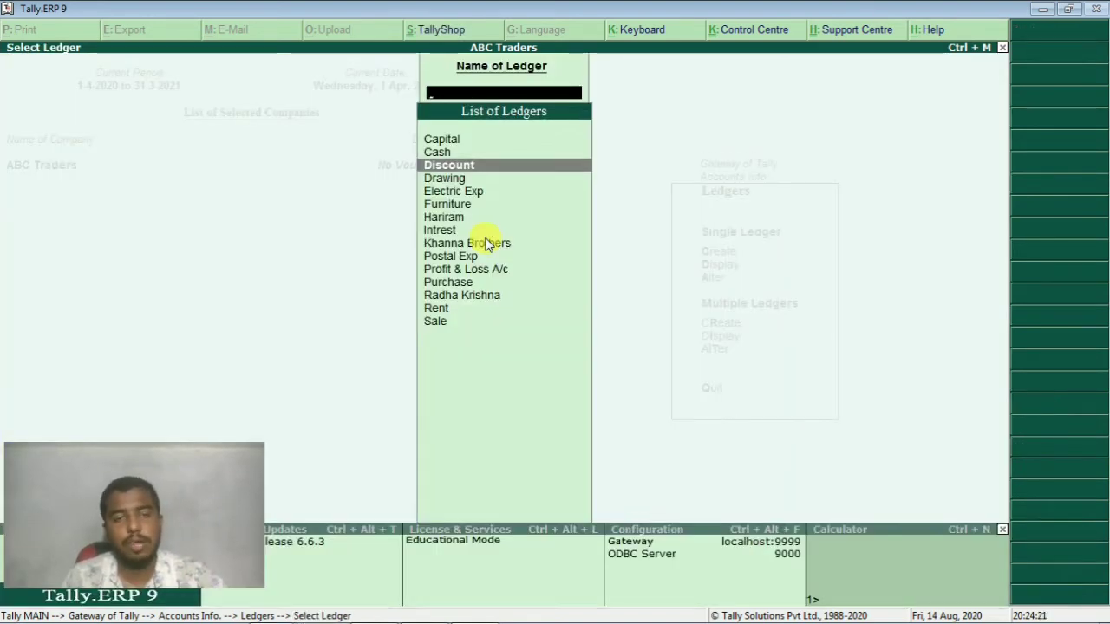
key("Escape")
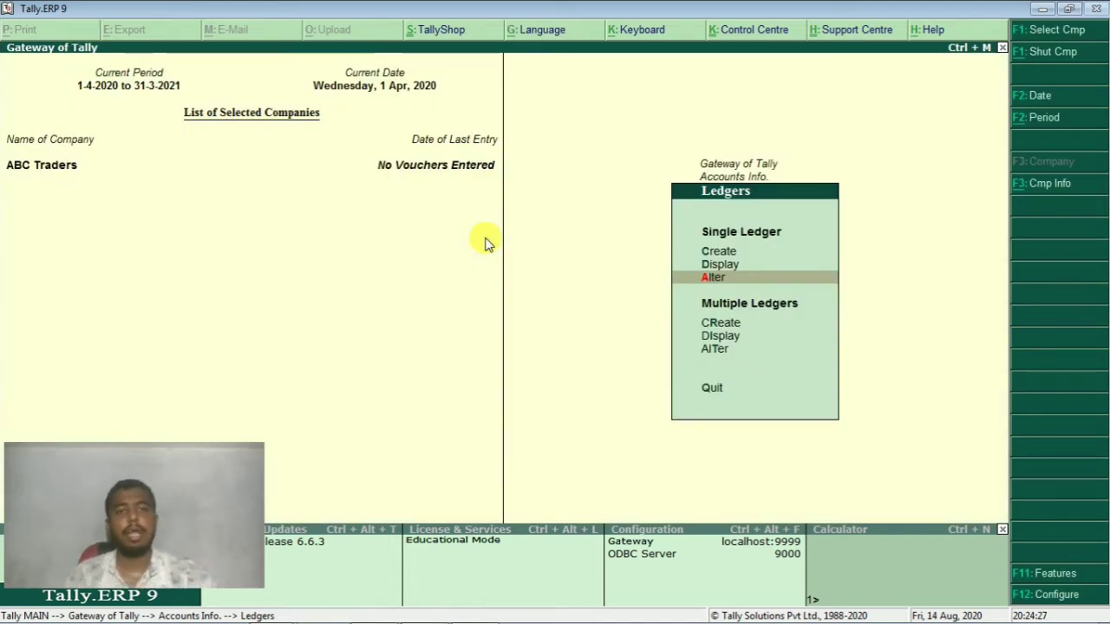
Review the list of ledgers available for display once more and close it
key("Up")
key("Return")
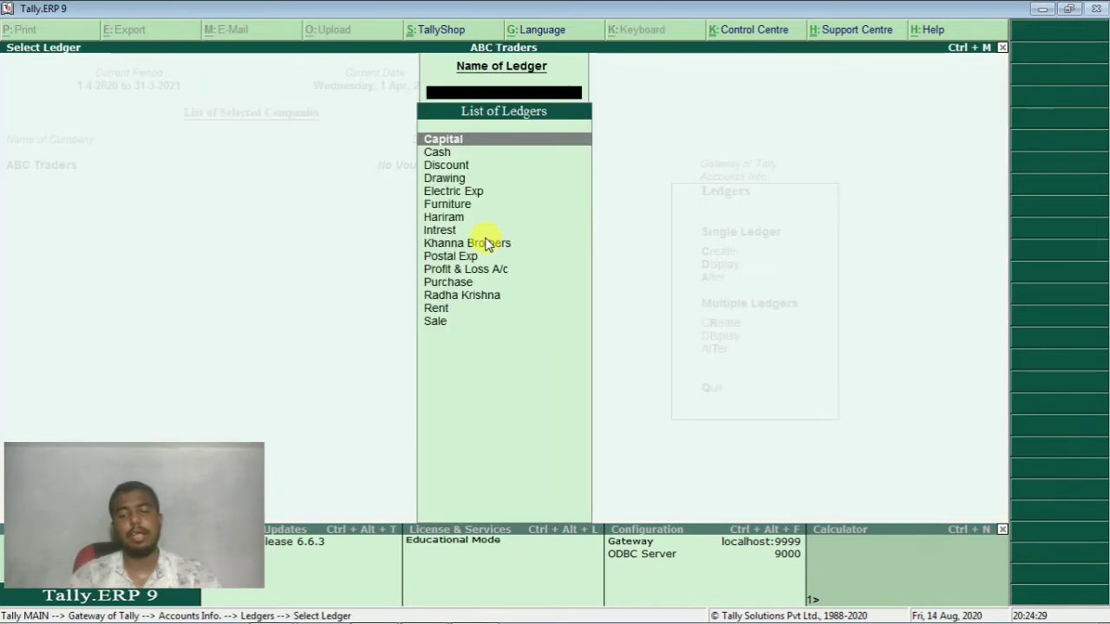
key("Escape")
Return to the Gateway of Tally and open Accounting Vouchers to start a payment voucher
key("Escape")
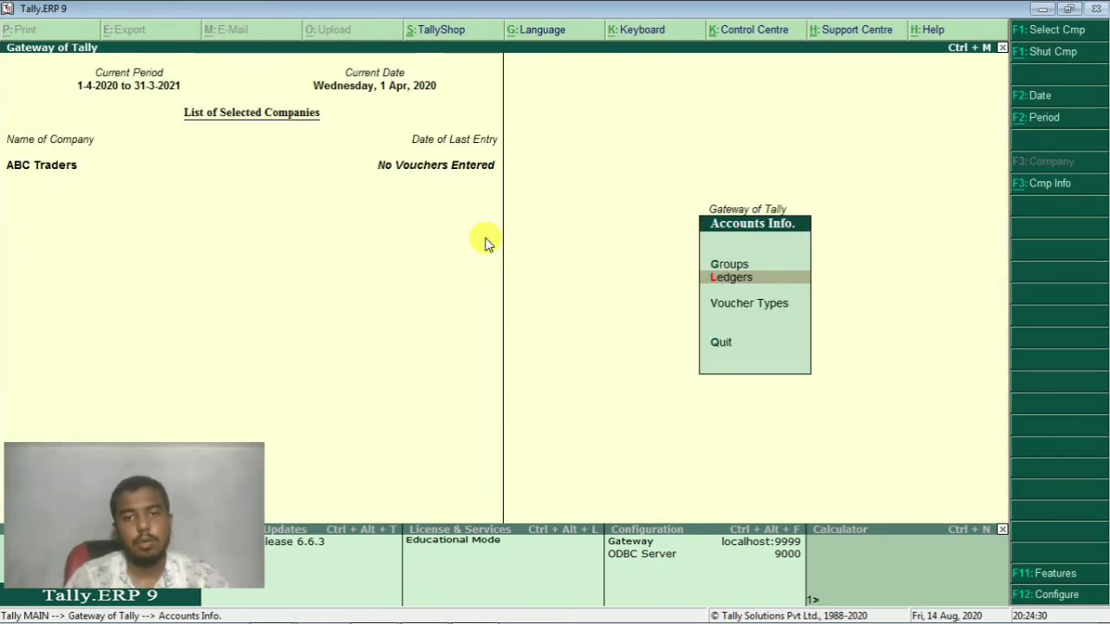
key("Escape")
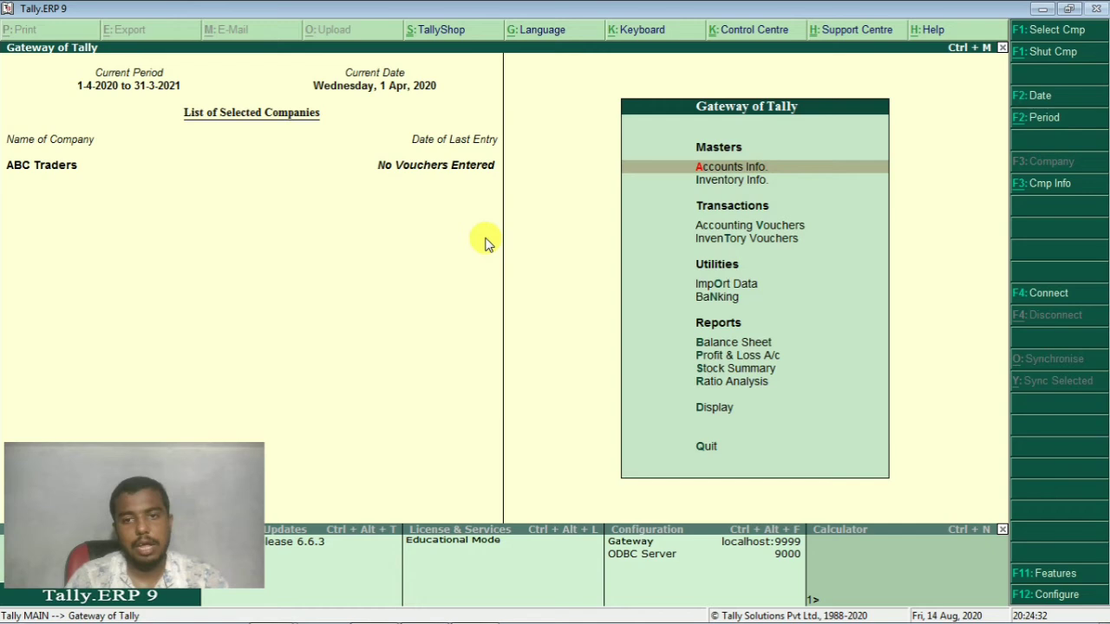
key("Down")
key("Down")
key("Return")
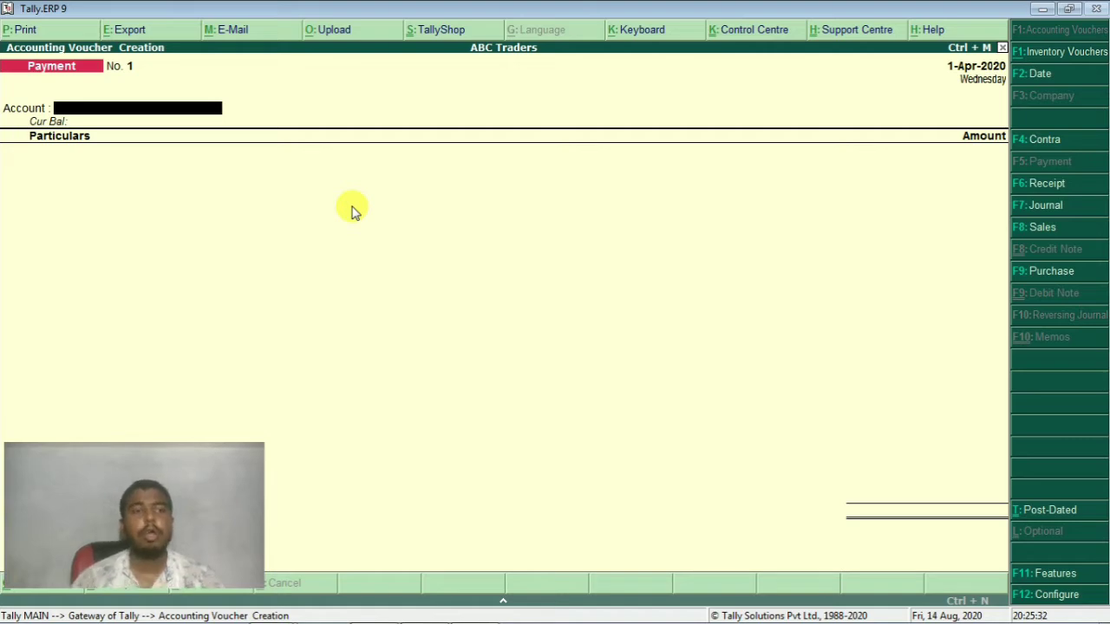
Turn off single entry mode for payment/receipt/contra vouchers in the voucher configuration, keep the other options and save it
left_click(1051, 597)
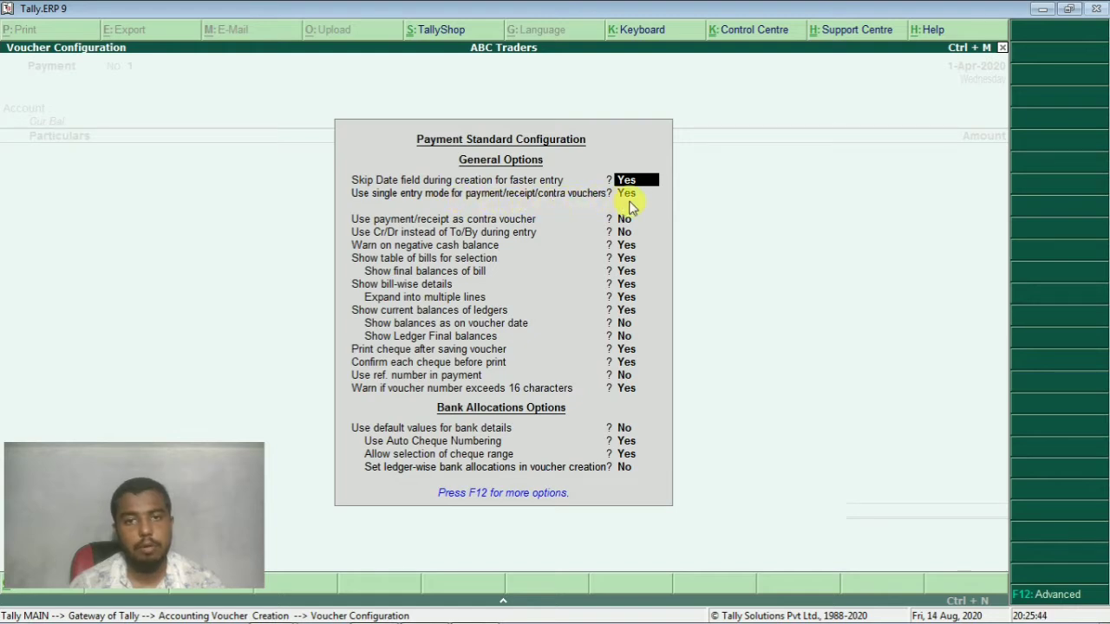
key("Return")
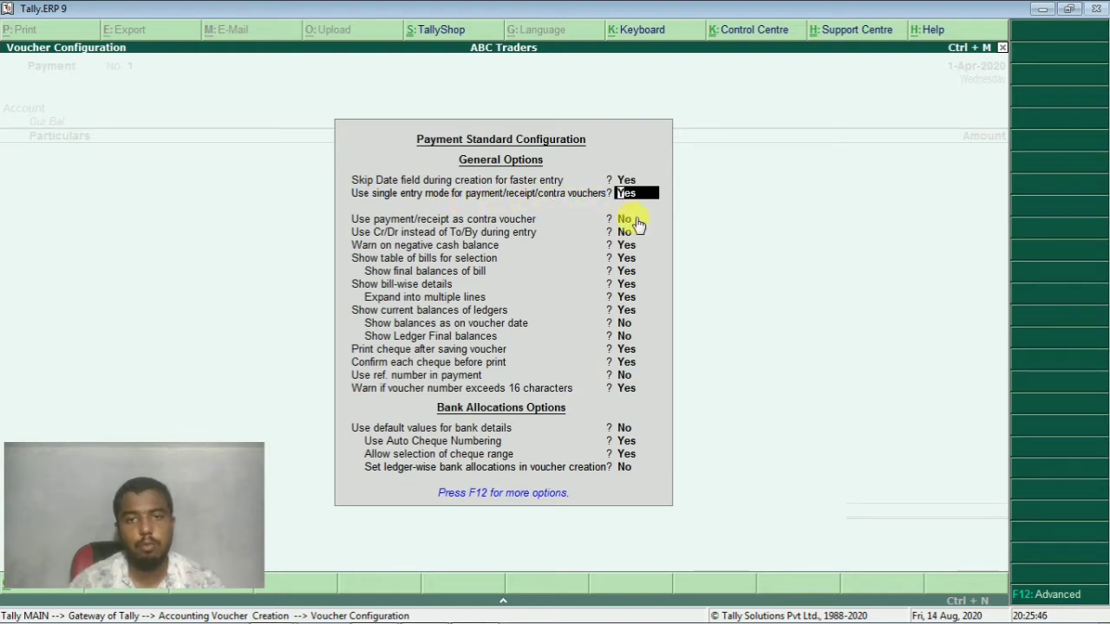
key("n")
key("Return")
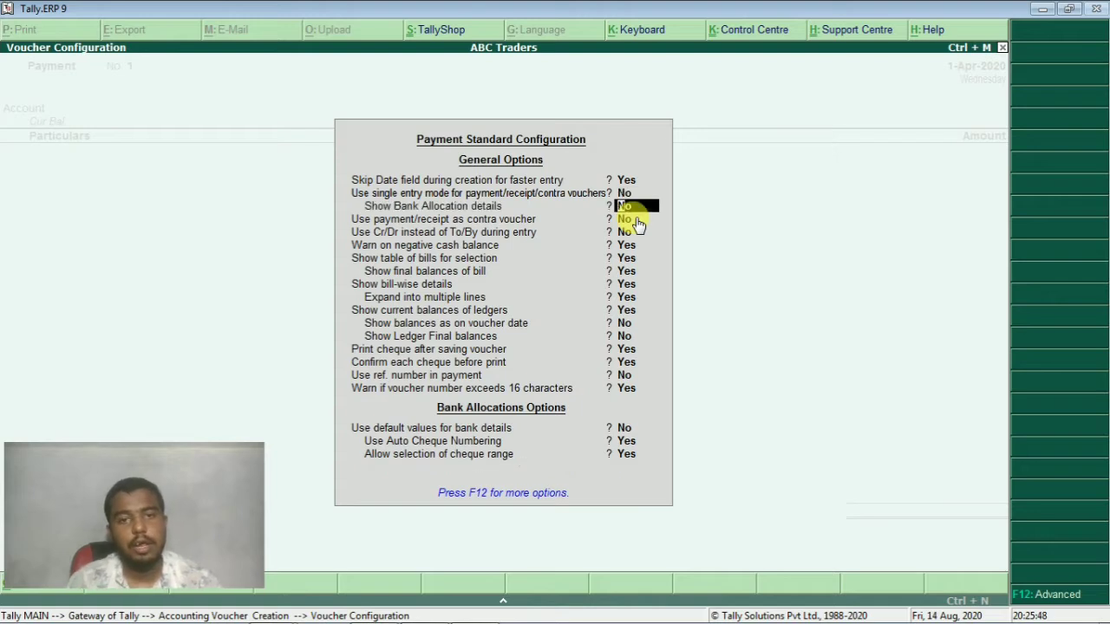
key("Return")
key("Return")
key("Return")
key("Return")
key("Return")
key("Return")
key("Return")
key("Return")
key("Return")
key("Return")
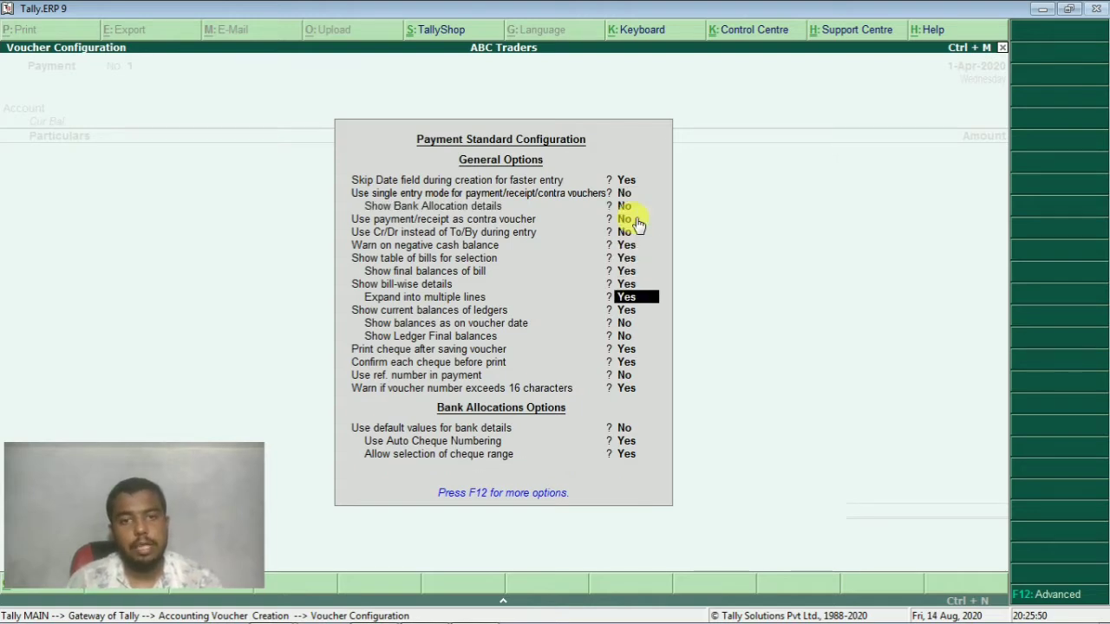
key("Return")
key("Return")
key("Return")
key("Return")
key("Return")
key("Return")
key("Return")
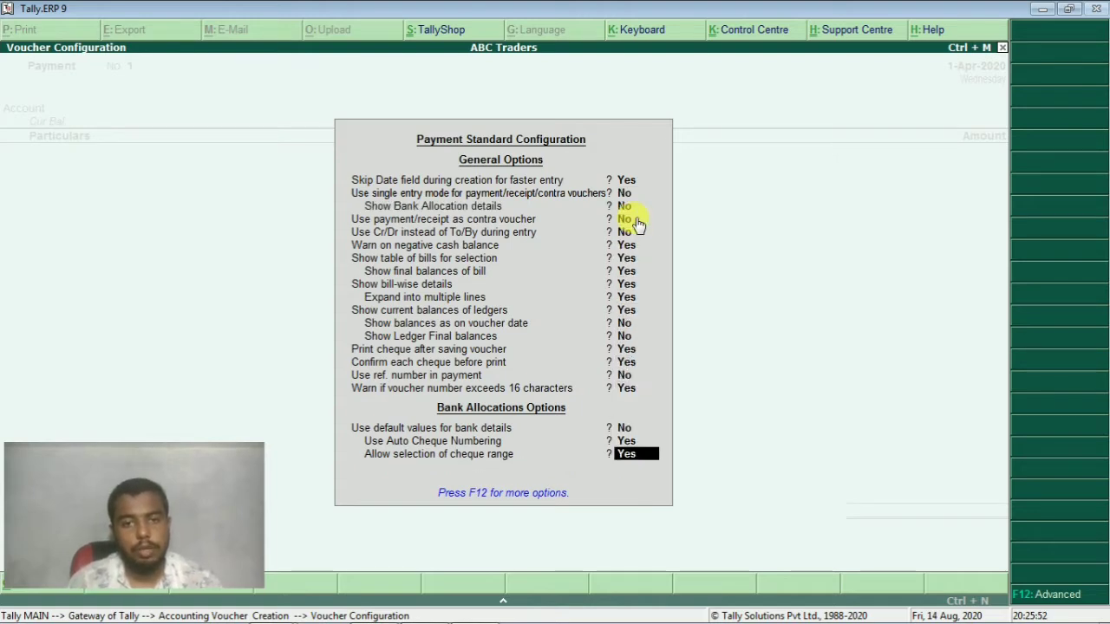
key("Return")
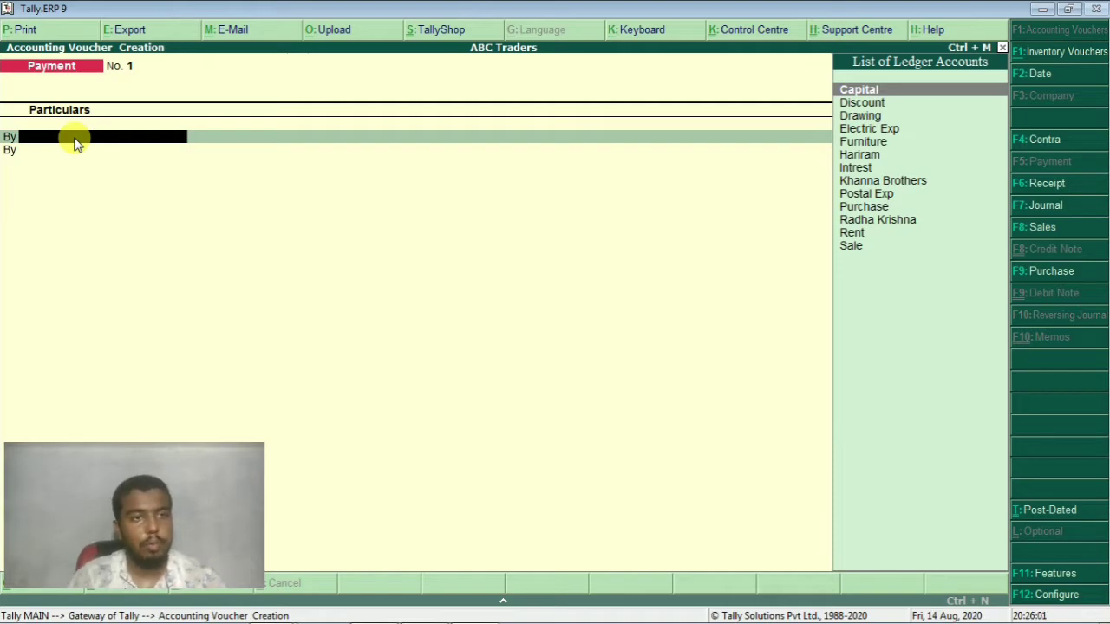
Consult transaction 1 in Word, change the Tally voucher to a receipt and credit Capital with 20000
key("alt+Tab")
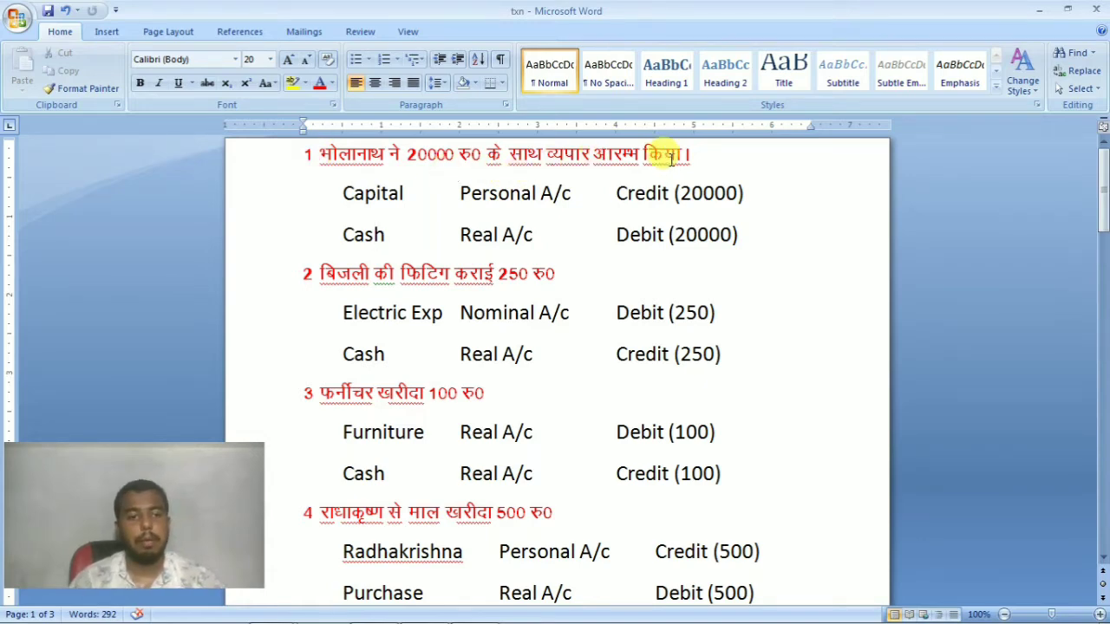
key("alt+Tab")
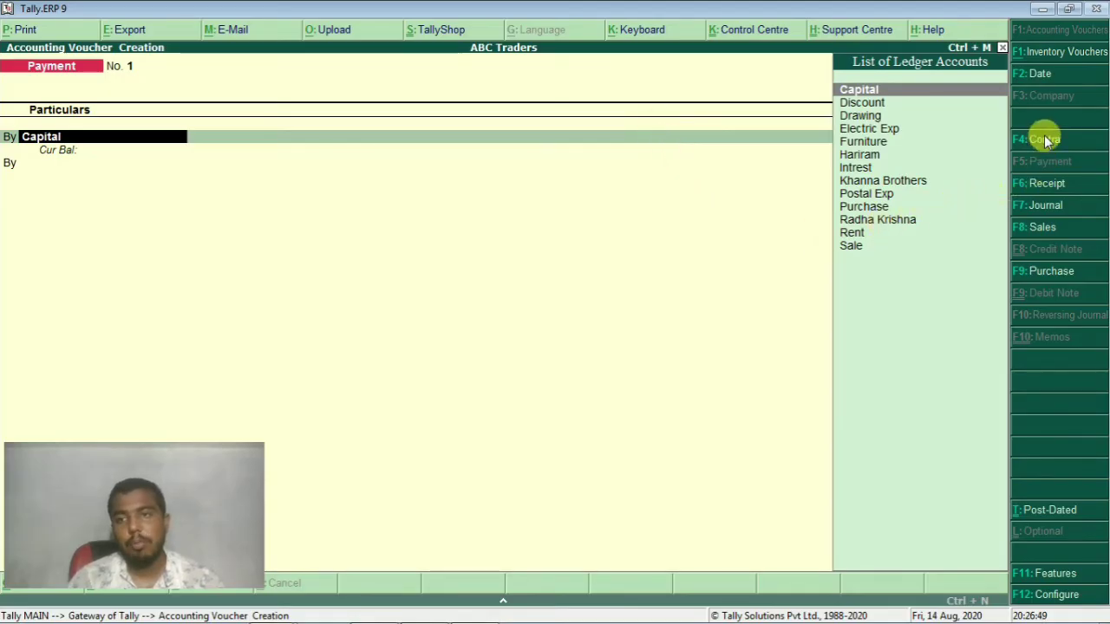
left_click(1036, 188)
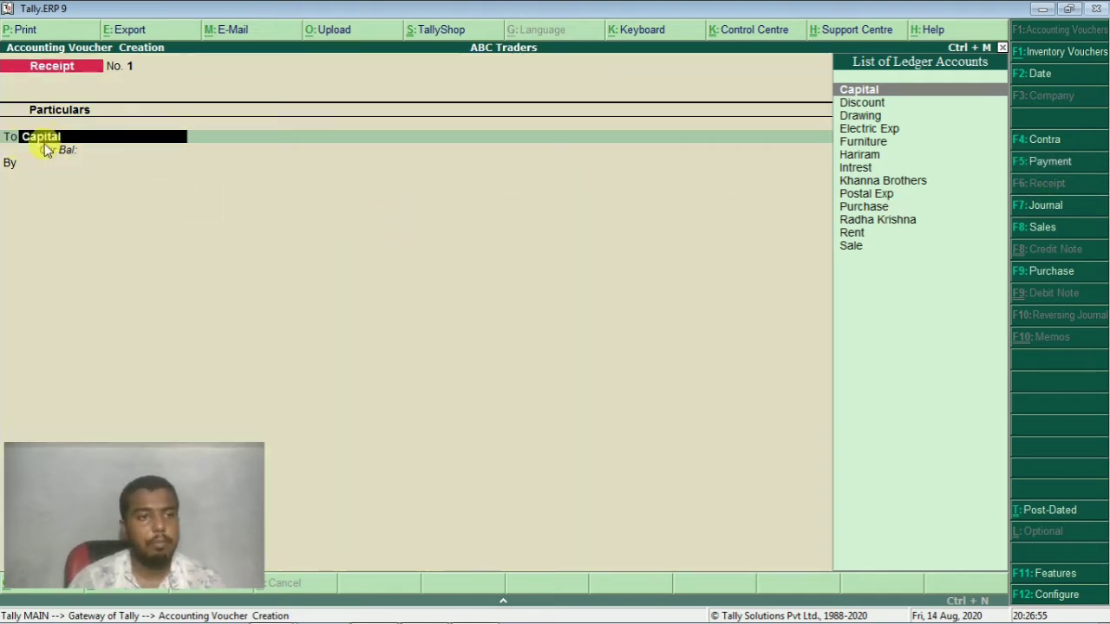
key("Return")
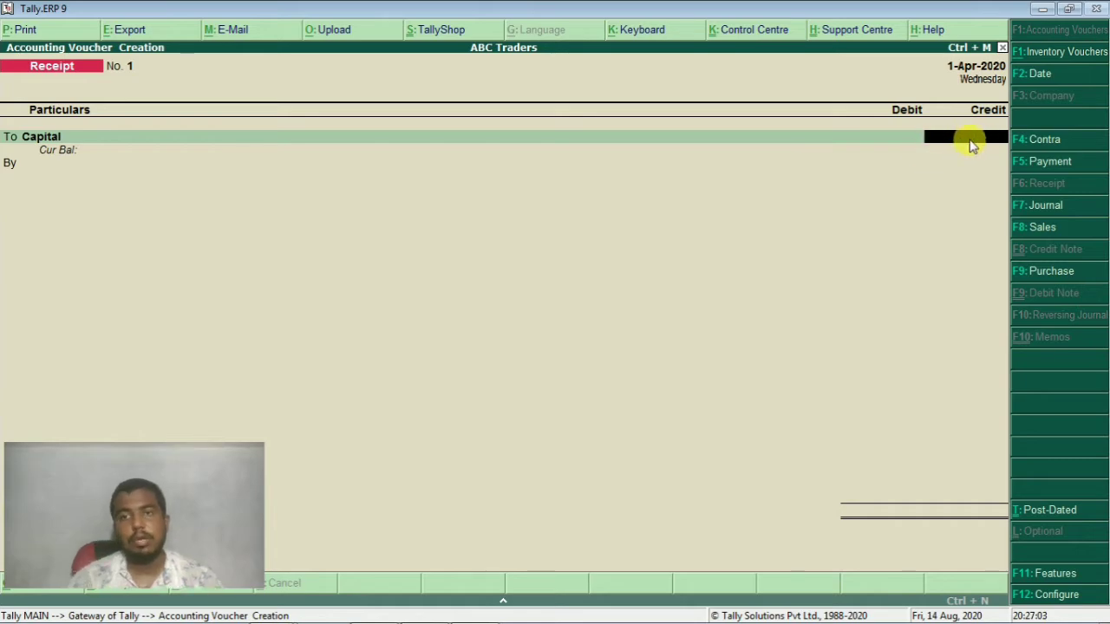
key("alt+Tab")
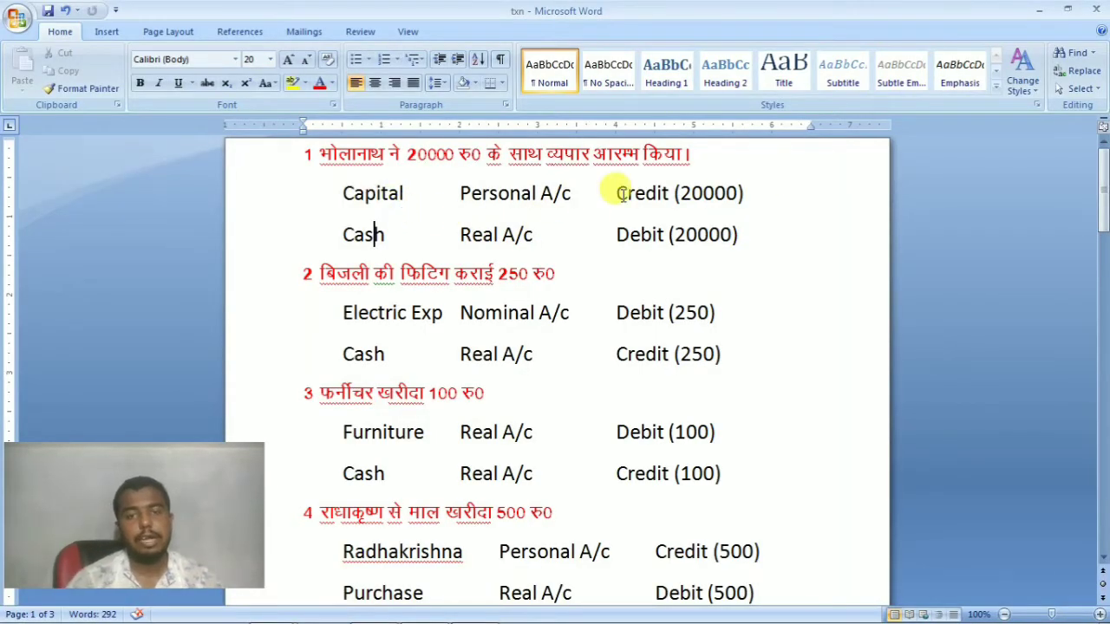
key("alt+Tab")
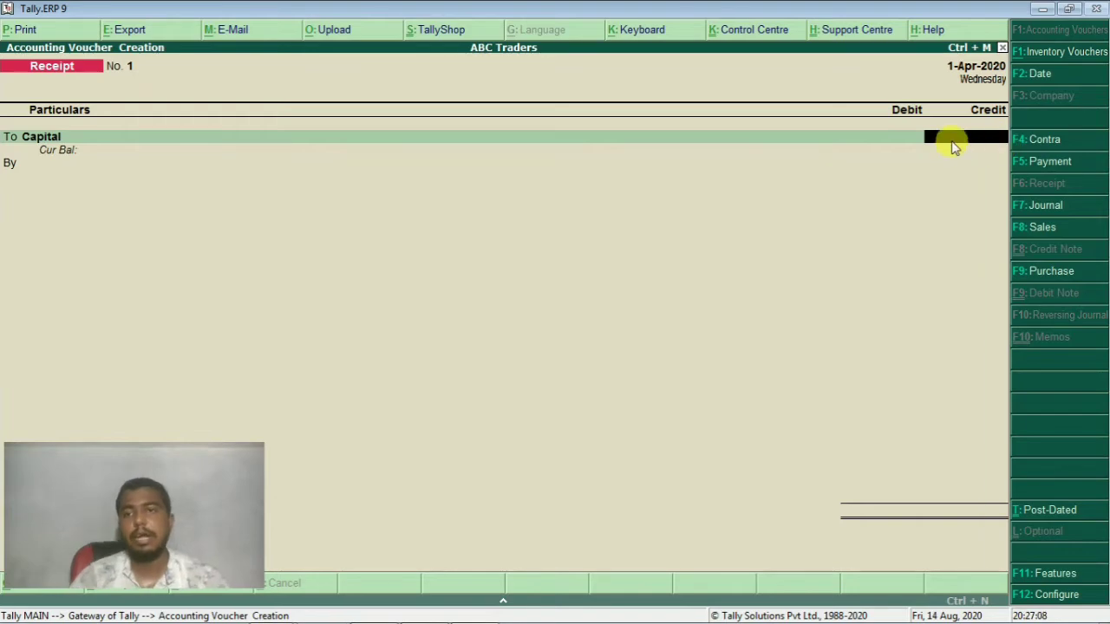
key("alt+Tab")
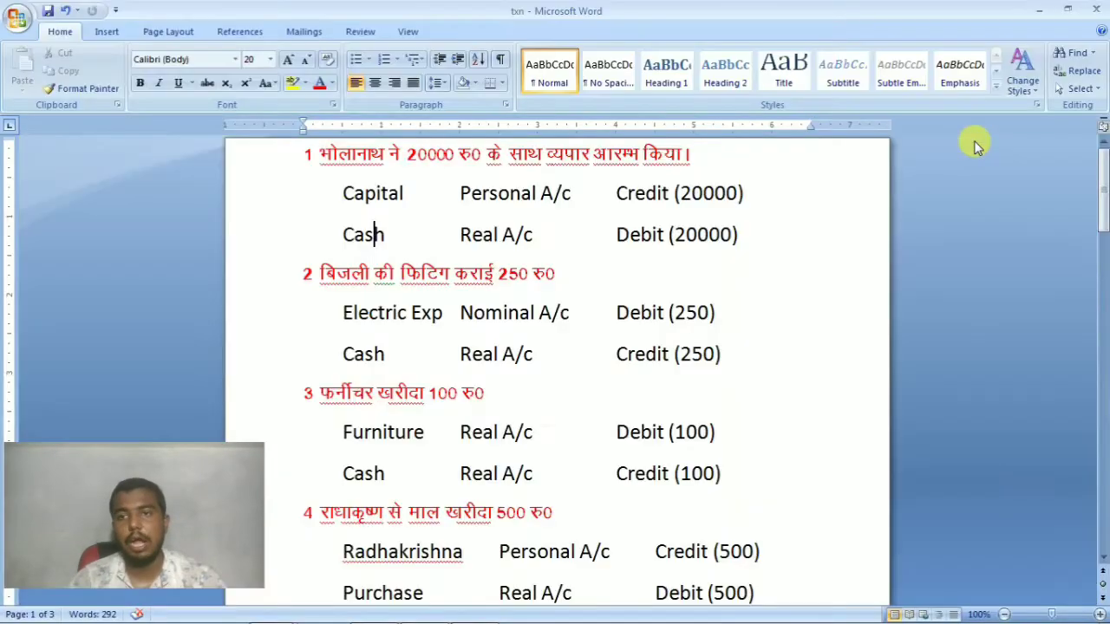
key("alt+Tab")
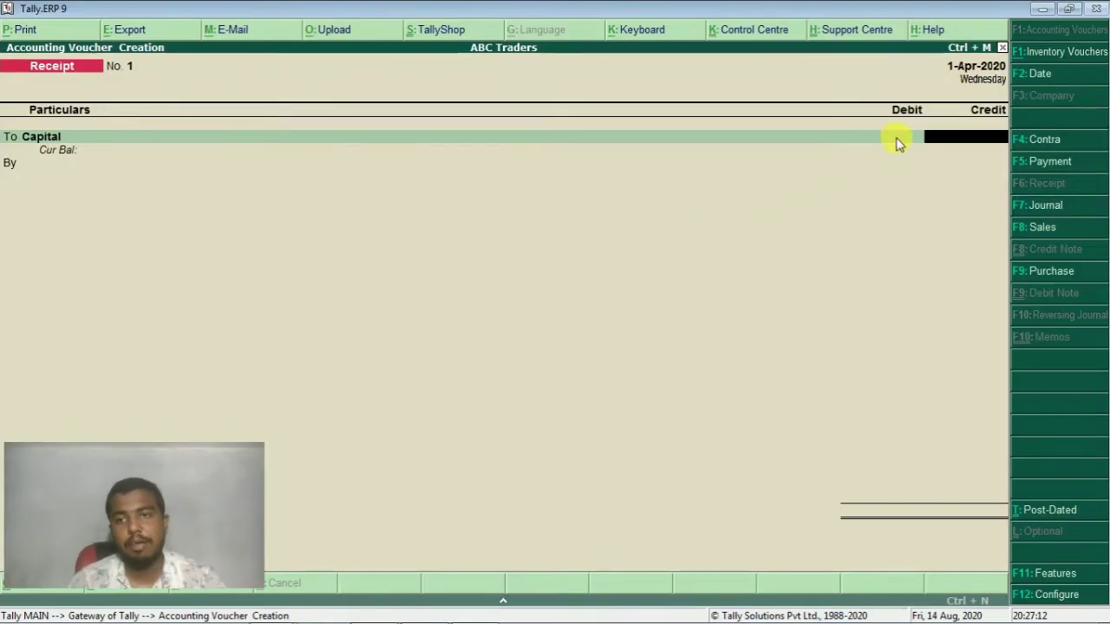
type("20000")
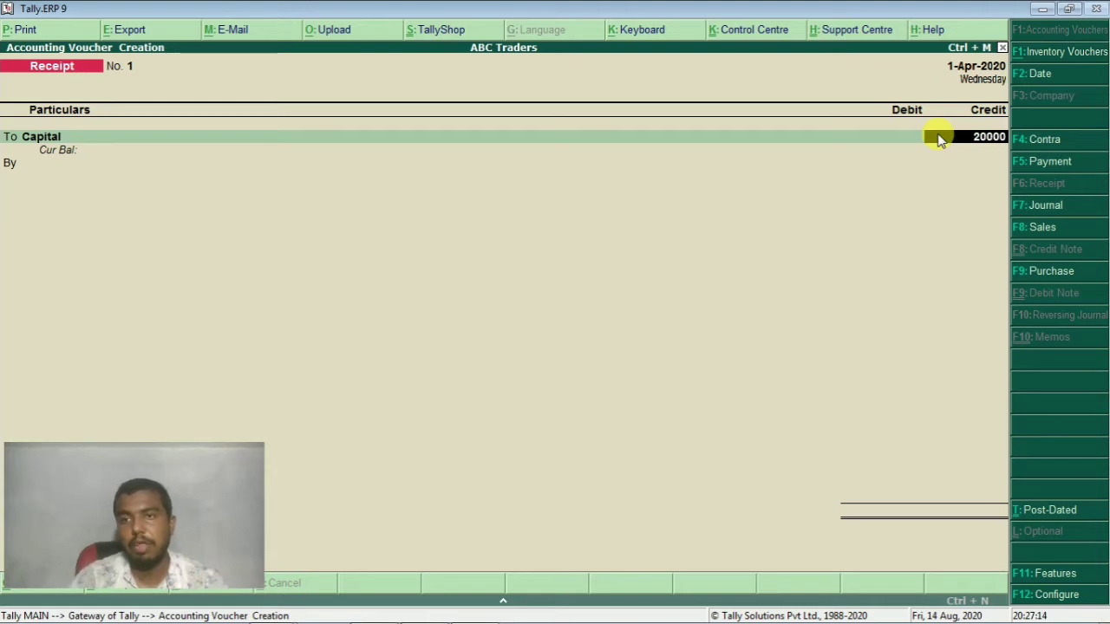
key("Return")
key("Return")
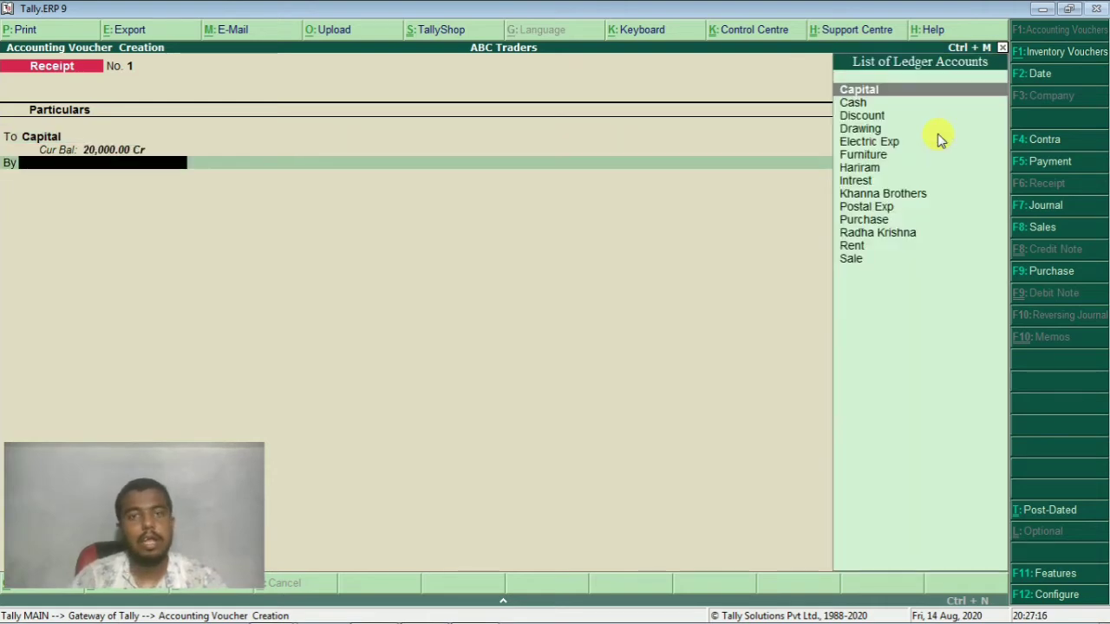
Debit Cash with 20,000.00 in the receipt voucher and save it without a narration
key("Down")
key("Return")
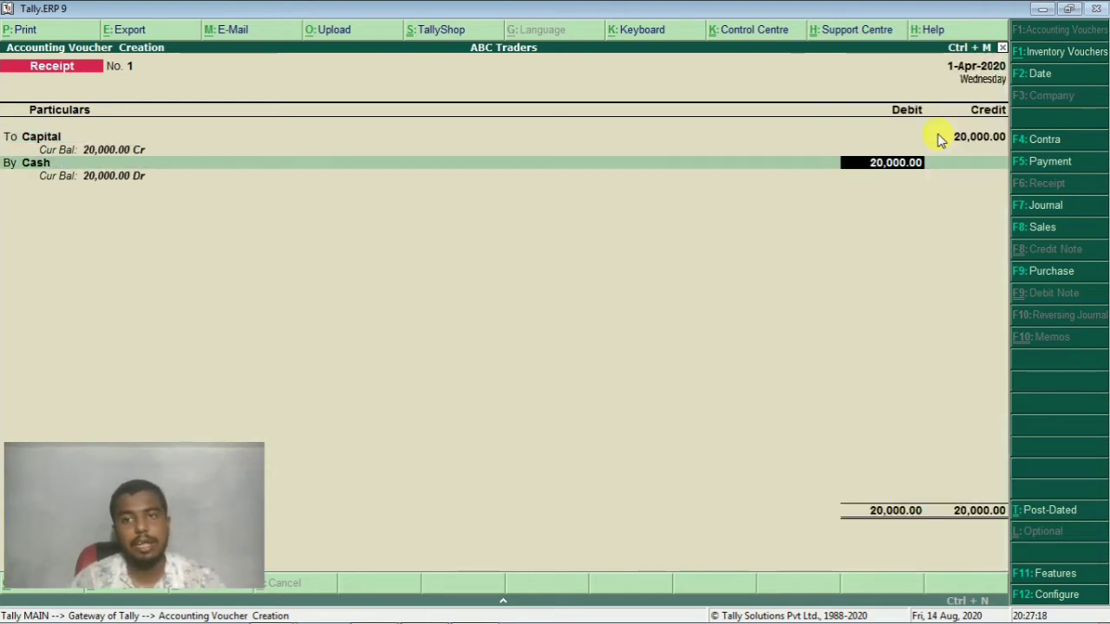
key("Return")
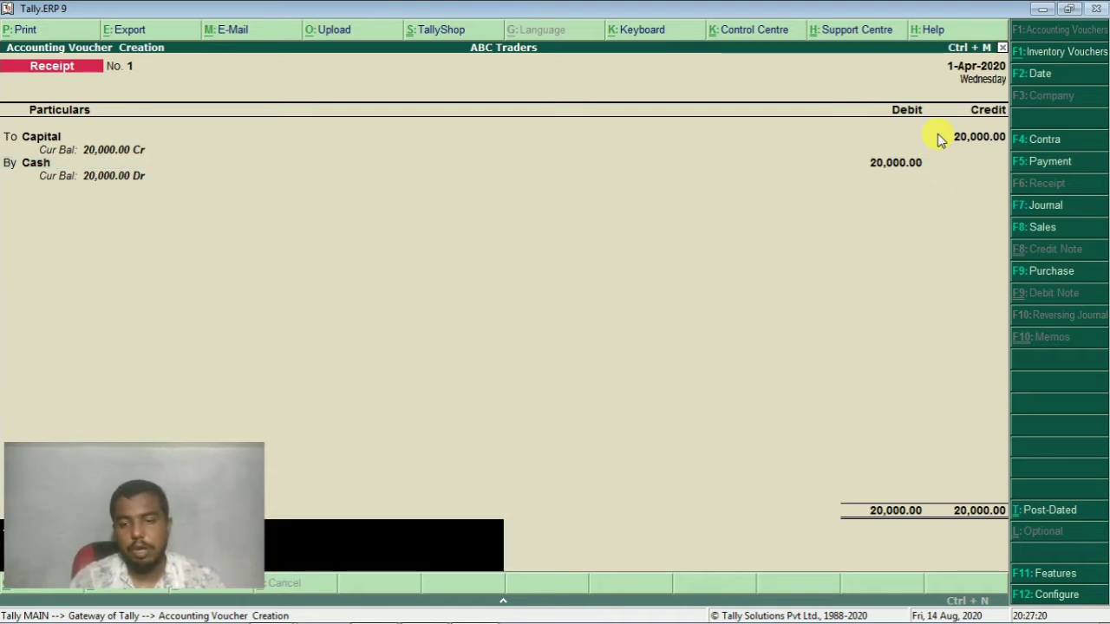
key("Return")
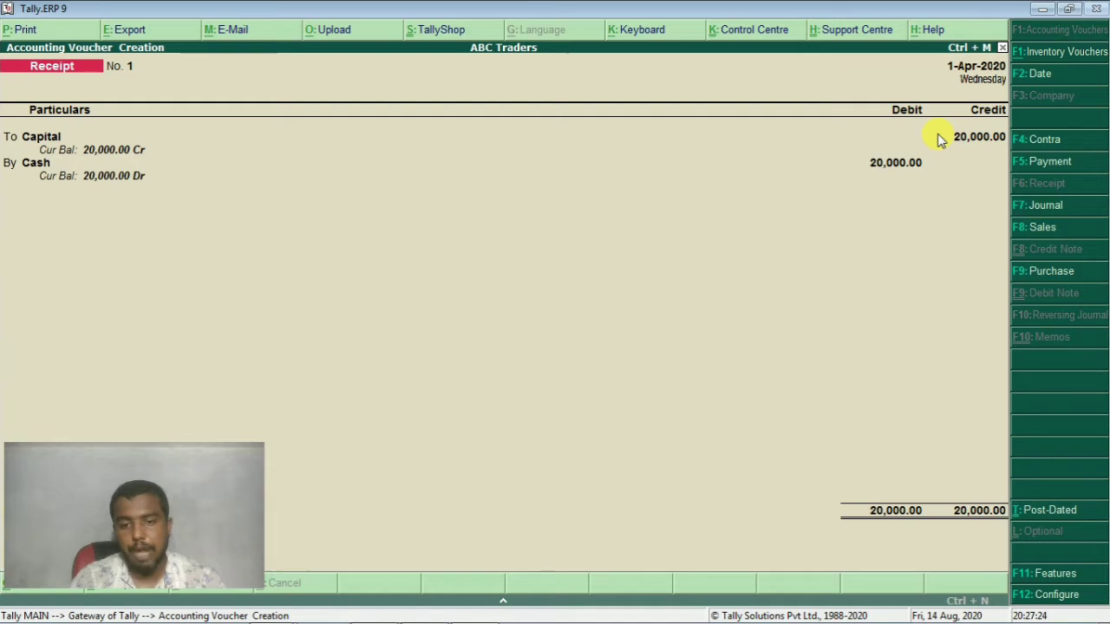
key("Return")
Consult transaction 2 in Word, switch to a payment voucher in Tally and debit Electric Exp with 250
key("alt+Tab")
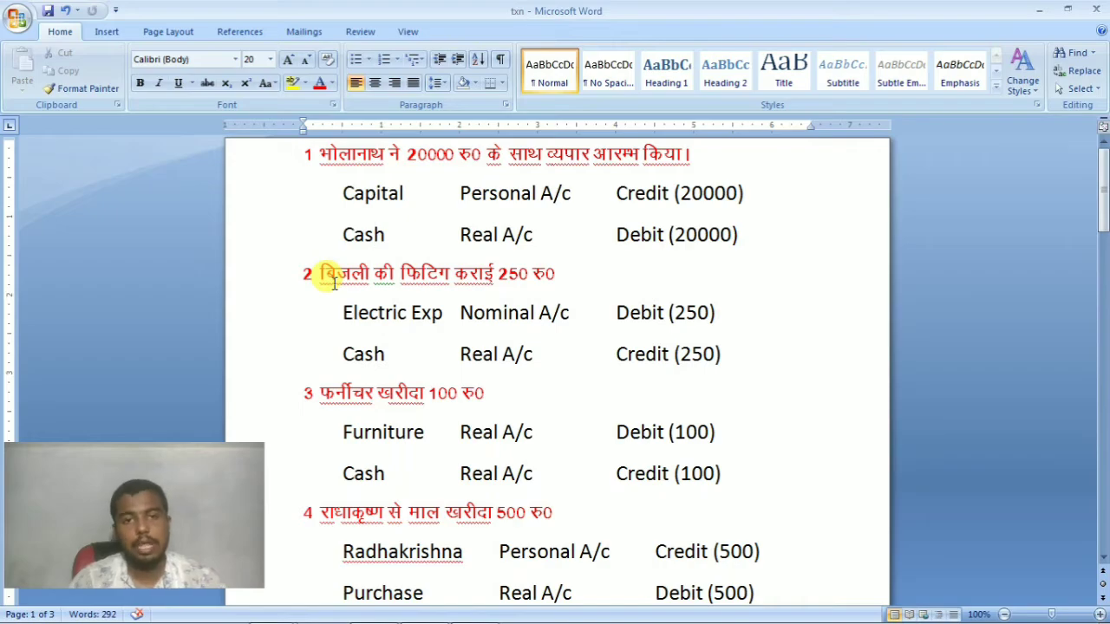
key("alt+Tab")
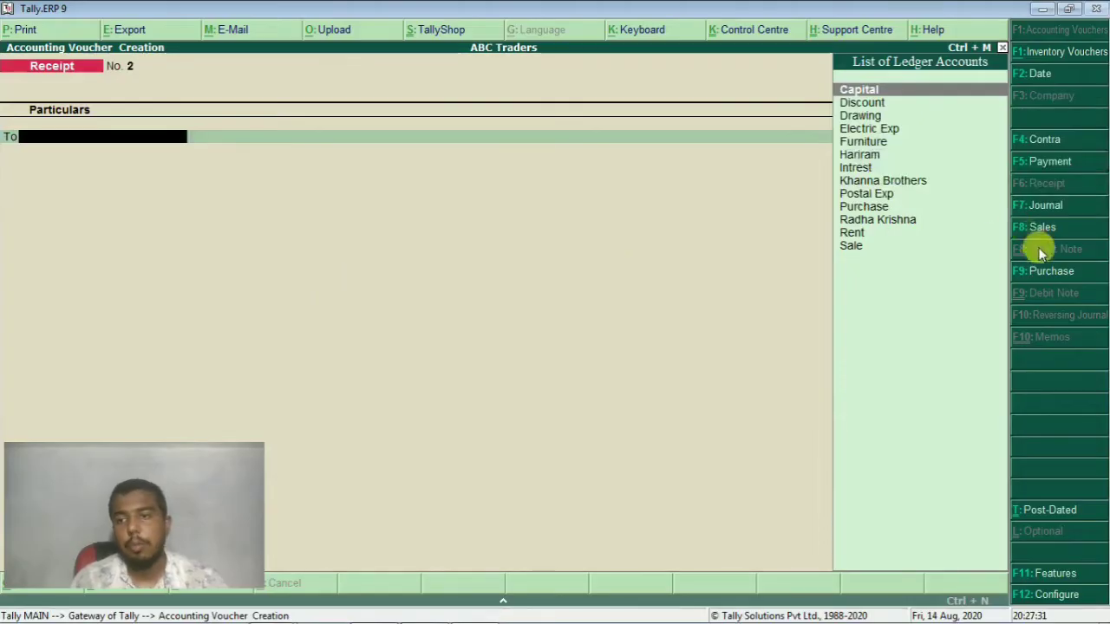
left_click(1031, 164)
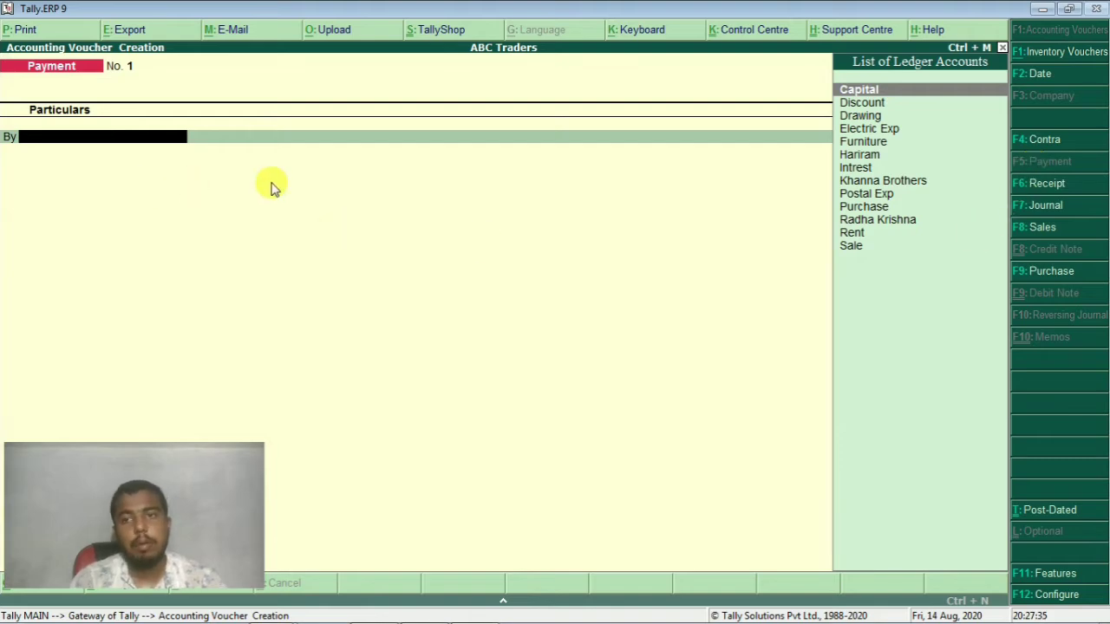
key("Down")
key("Down")
key("Down")
key("Return")
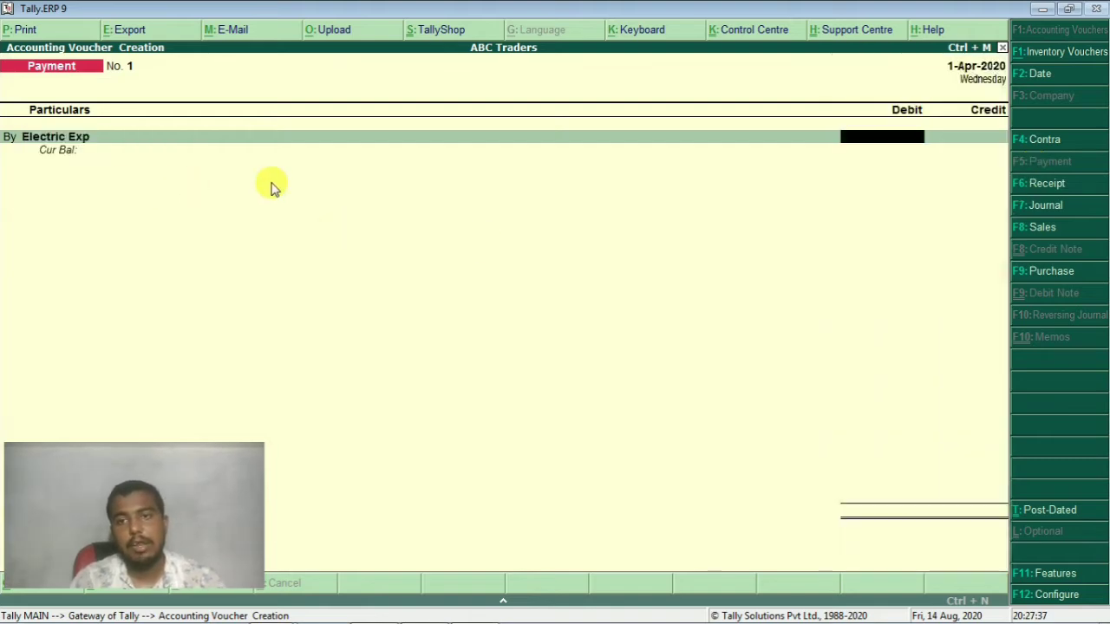
key("alt+Tab")
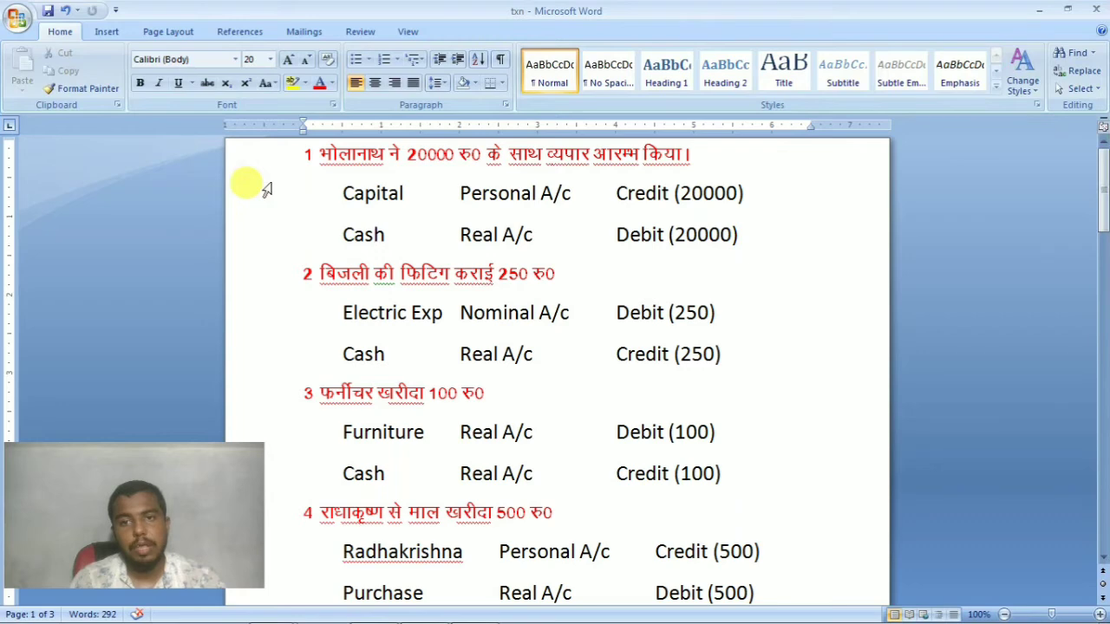
key("alt+Tab")
type("250")
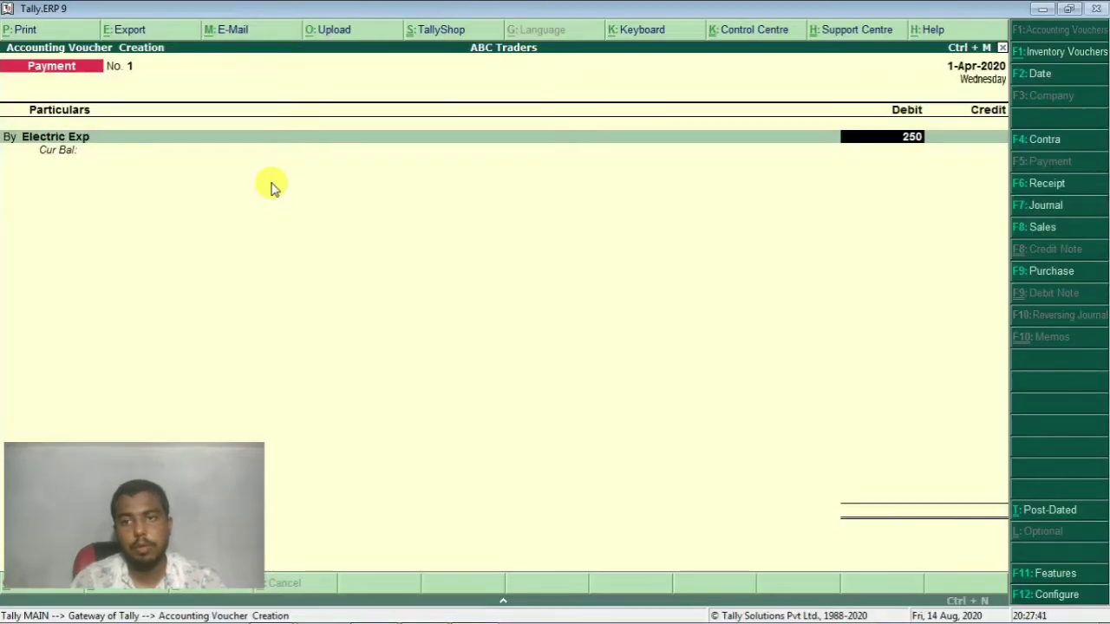
Credit Cash with 250.00 in the electric expense payment voucher
key("Return")
key("Down")
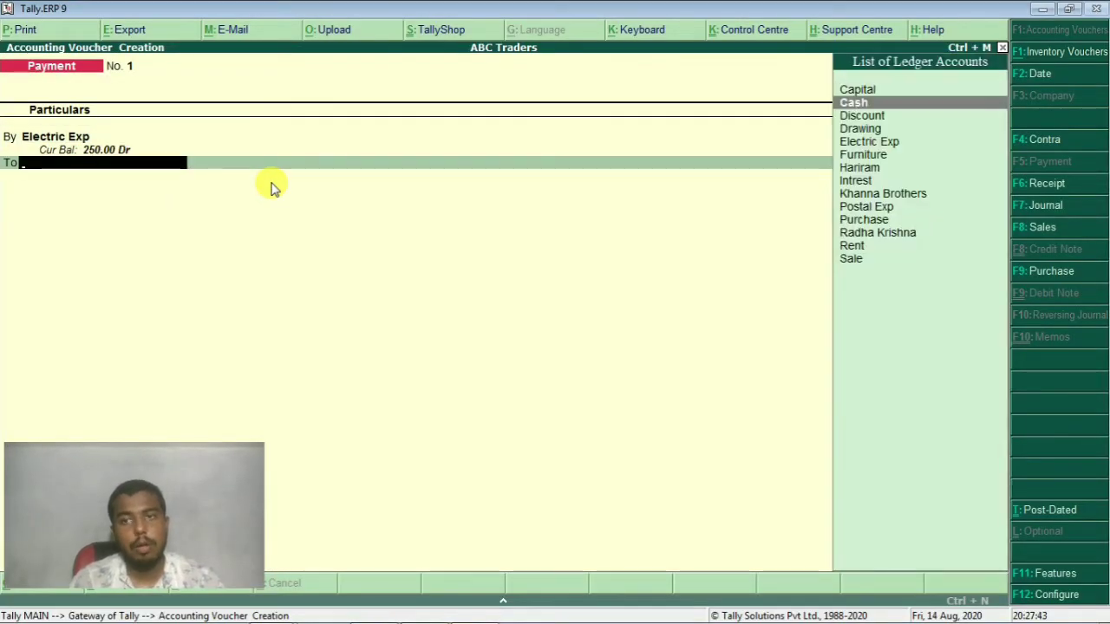
key("Return")
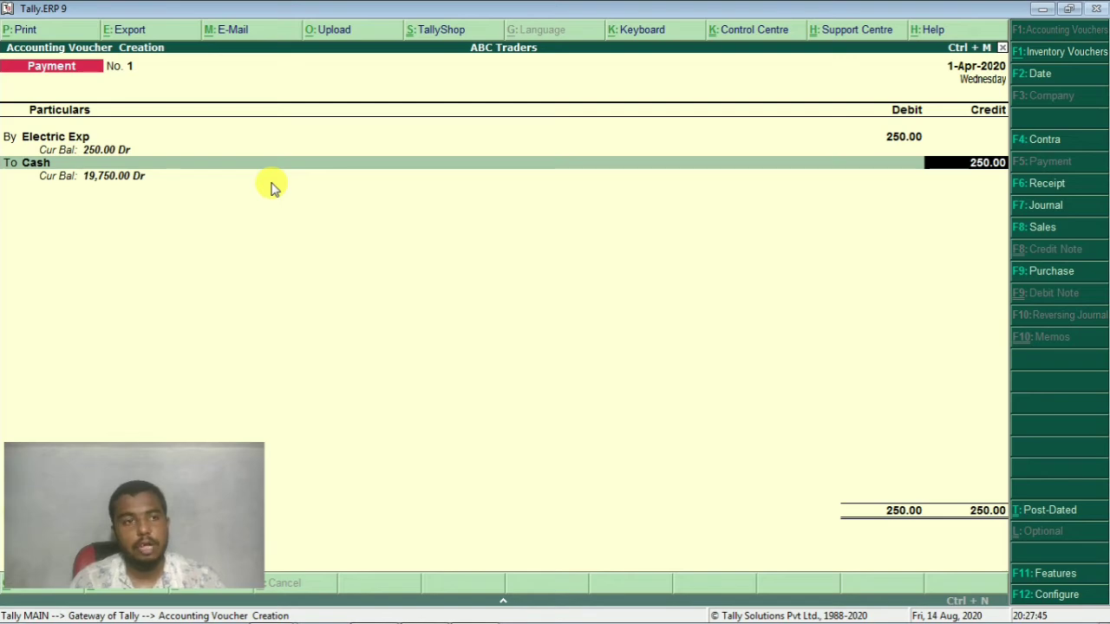
Compare the payment entry with transaction 2 in Word and accept the voucher without a narration
key("alt+Tab")
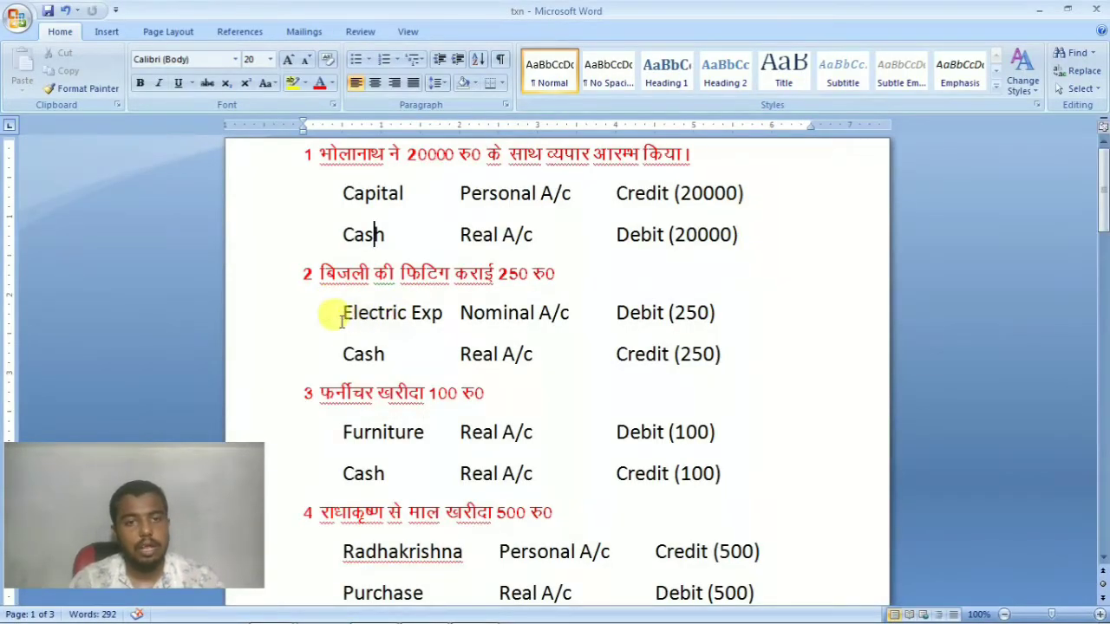
key("alt+Tab")
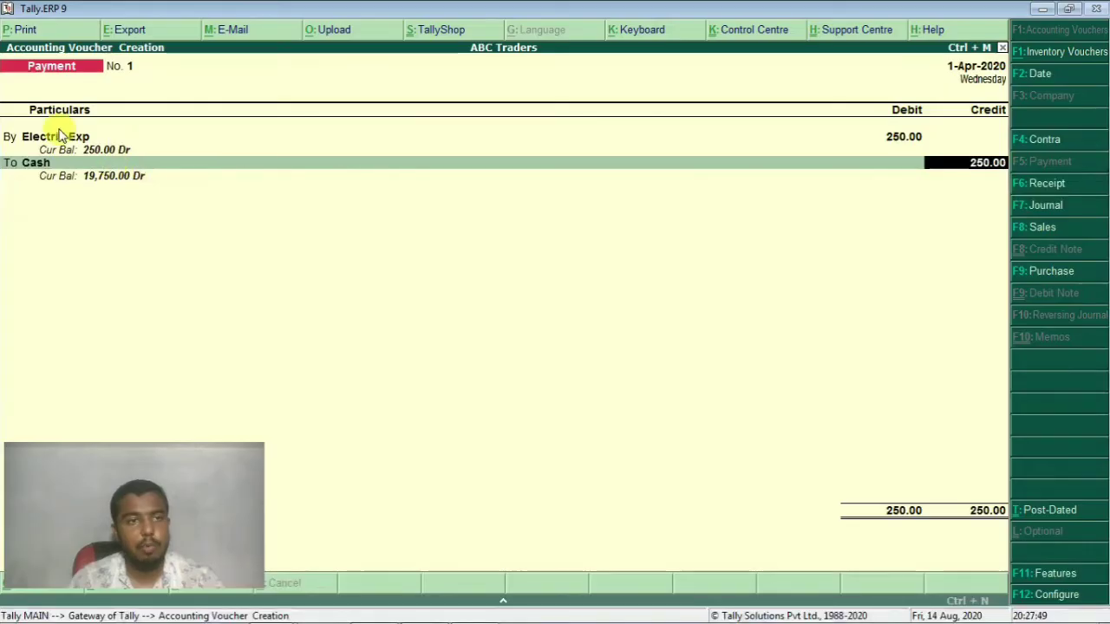
key("alt+Tab")
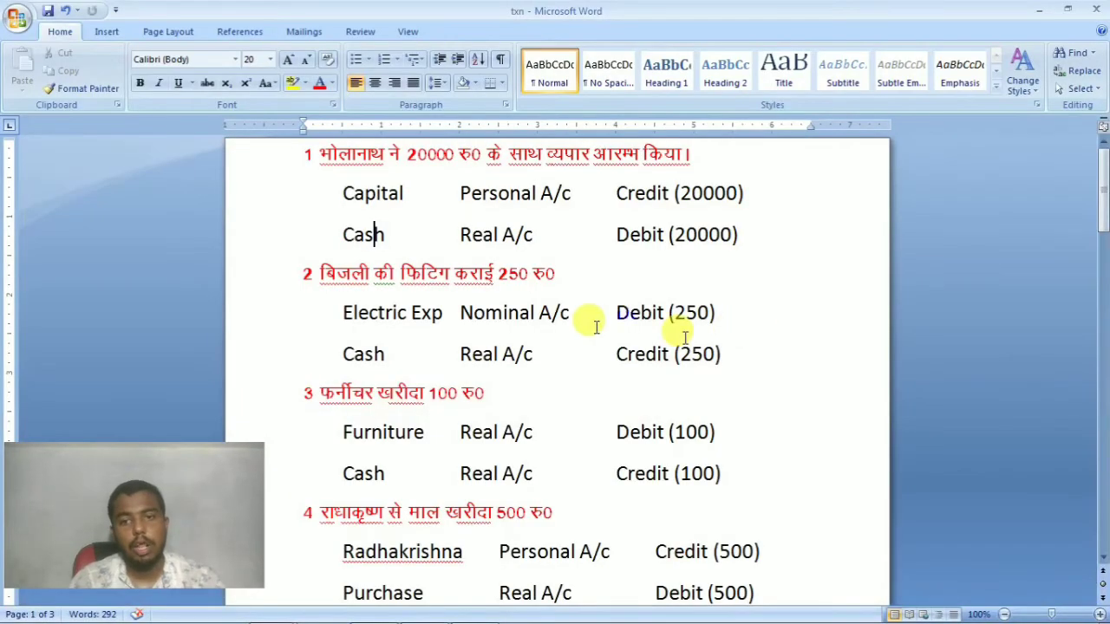
left_click(616, 310)
key("alt+Tab")
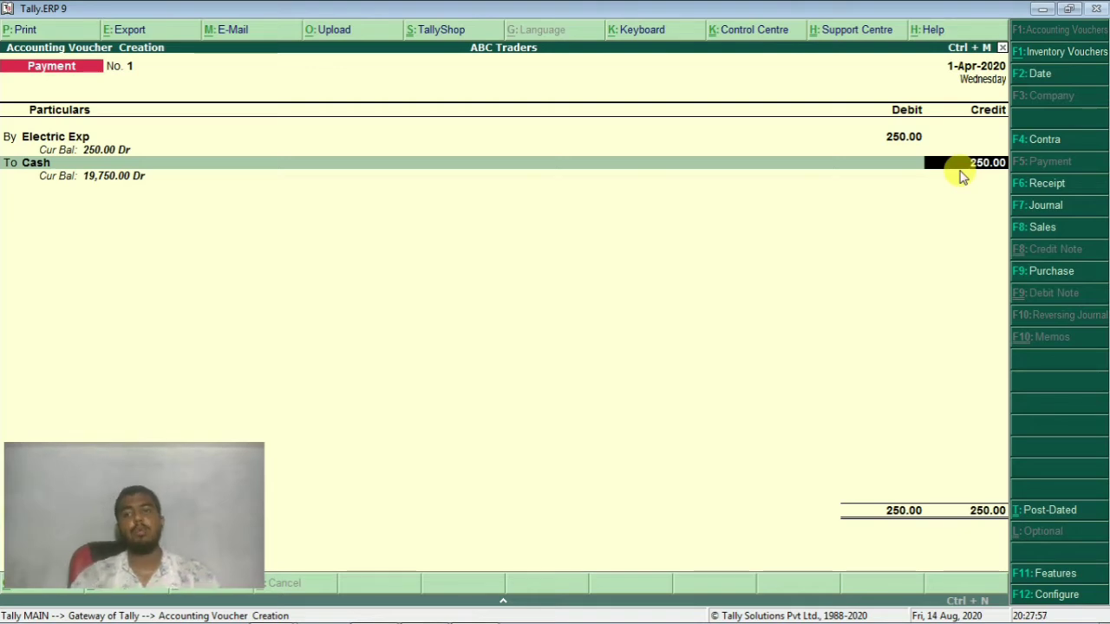
key("Return")
key("Return")
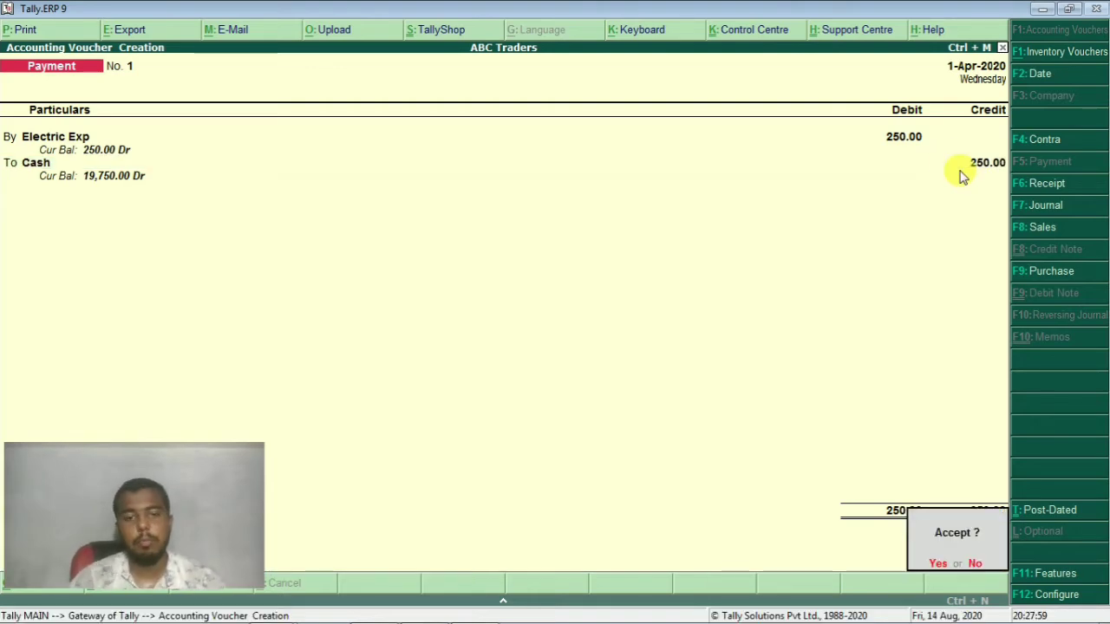
key("Return")
Consult transaction 3, the furniture purchase, in Word and return to the payment voucher in Tally
key("alt+Tab")
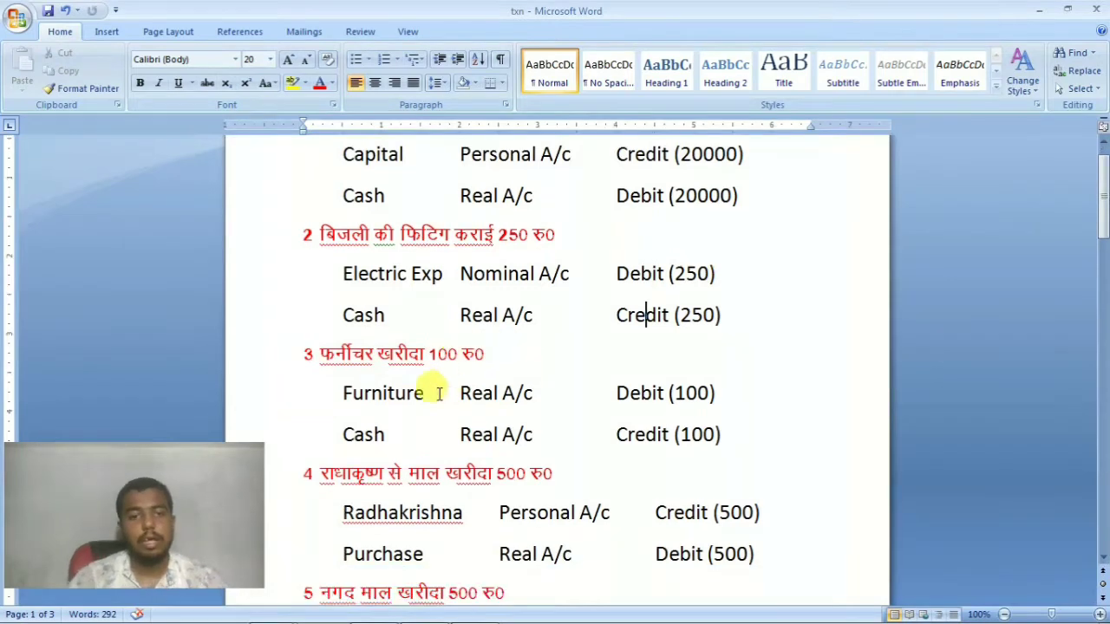
scroll(438, 393, "down", 3)
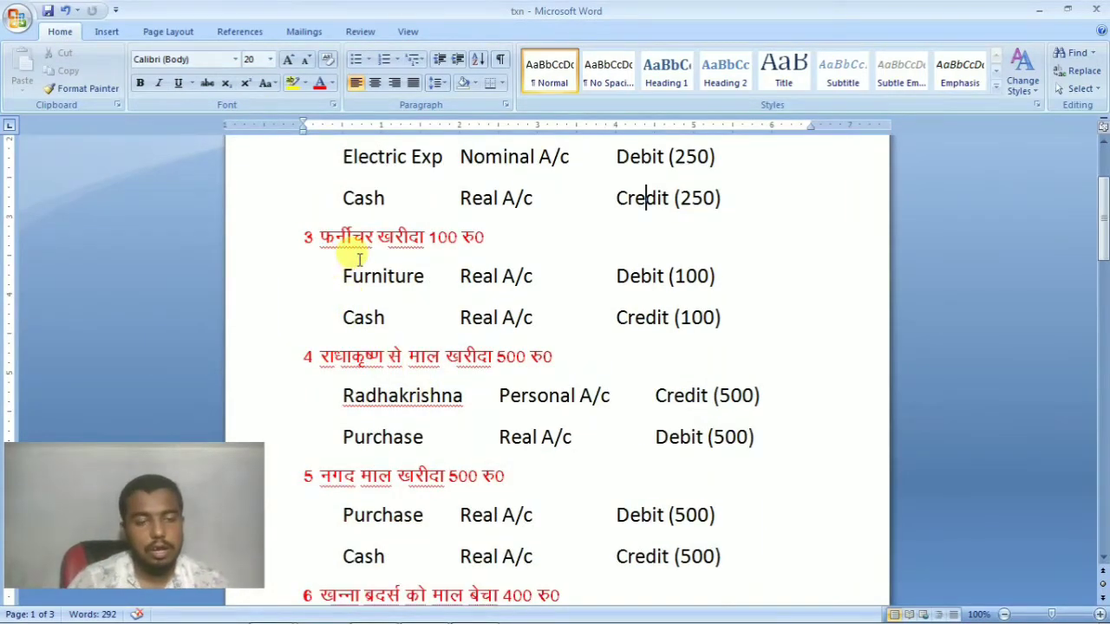
left_click(371, 315)
key("alt+Tab")
key("alt+Tab")
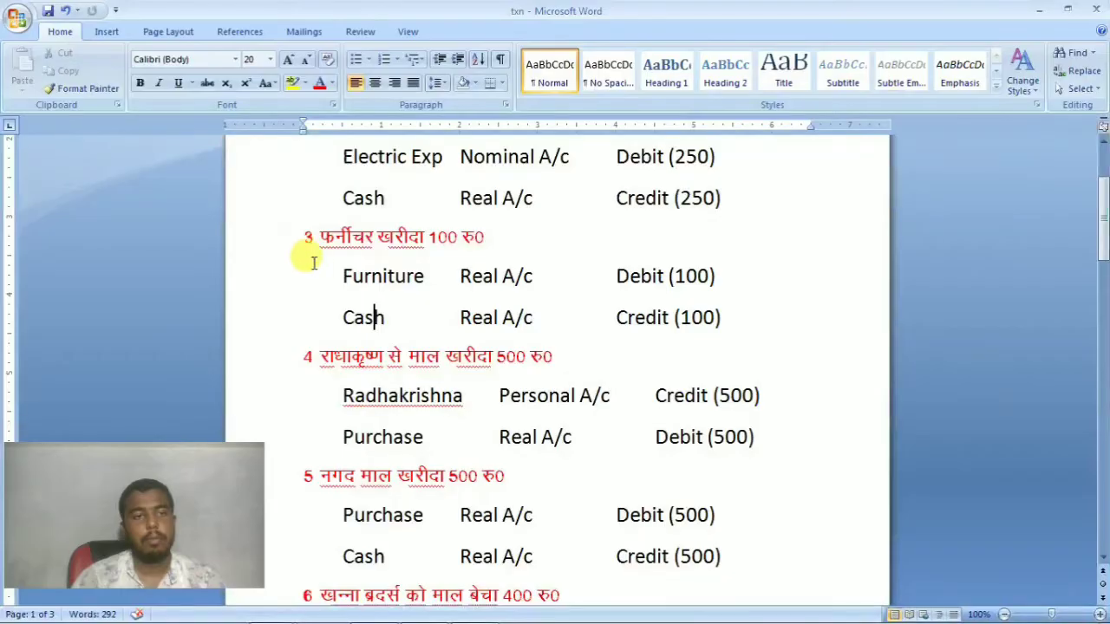
left_click_drag(318, 236, 500, 253)
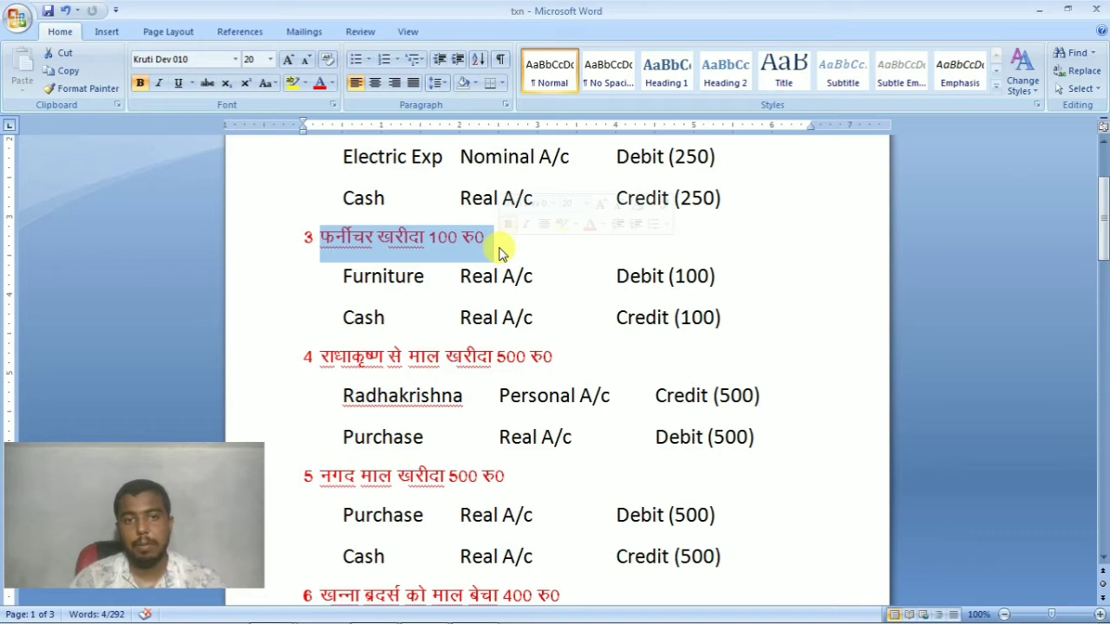
key("alt+Tab")
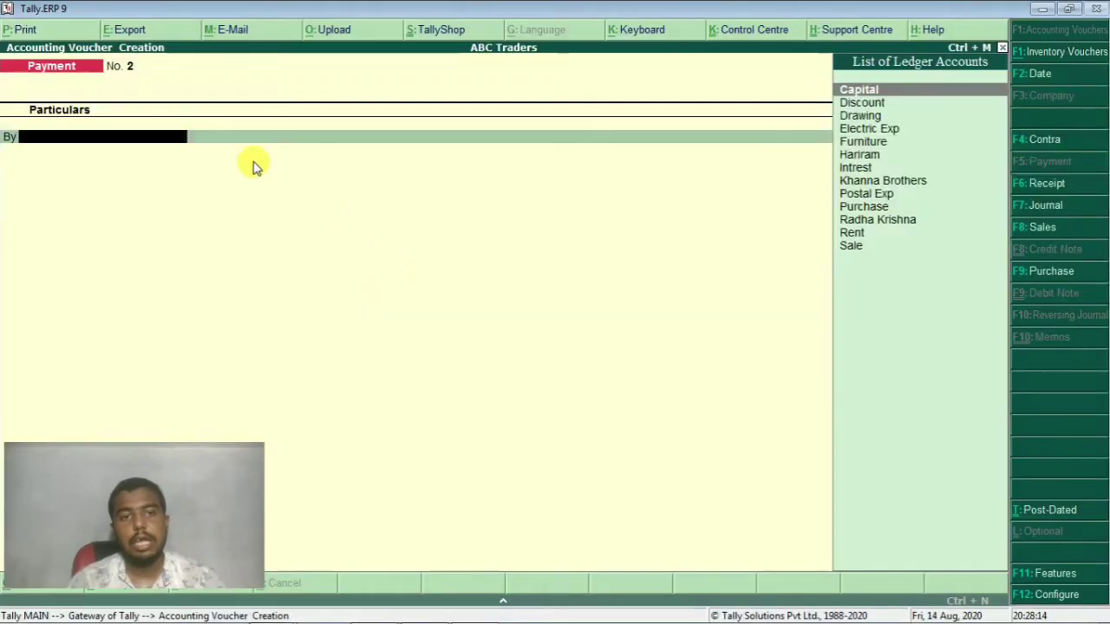
Debit Furniture with 100 in the payment voucher, checking the amount against transaction 3 in Word
key("Down")
key("Down")
key("Down")
key("Down")
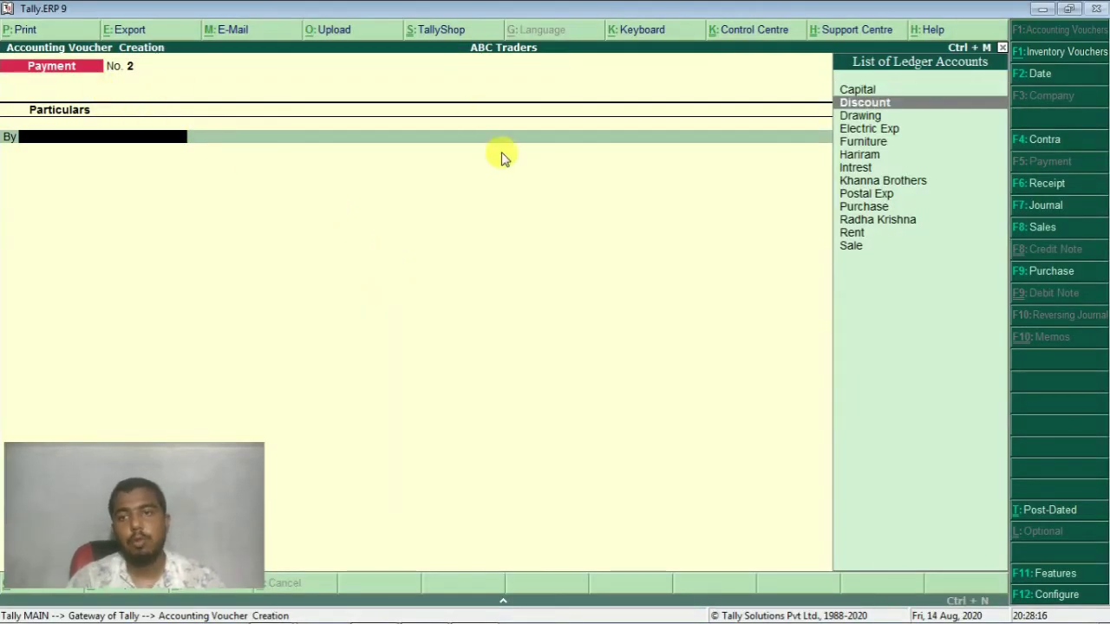
key("Return")
key("alt+Tab")
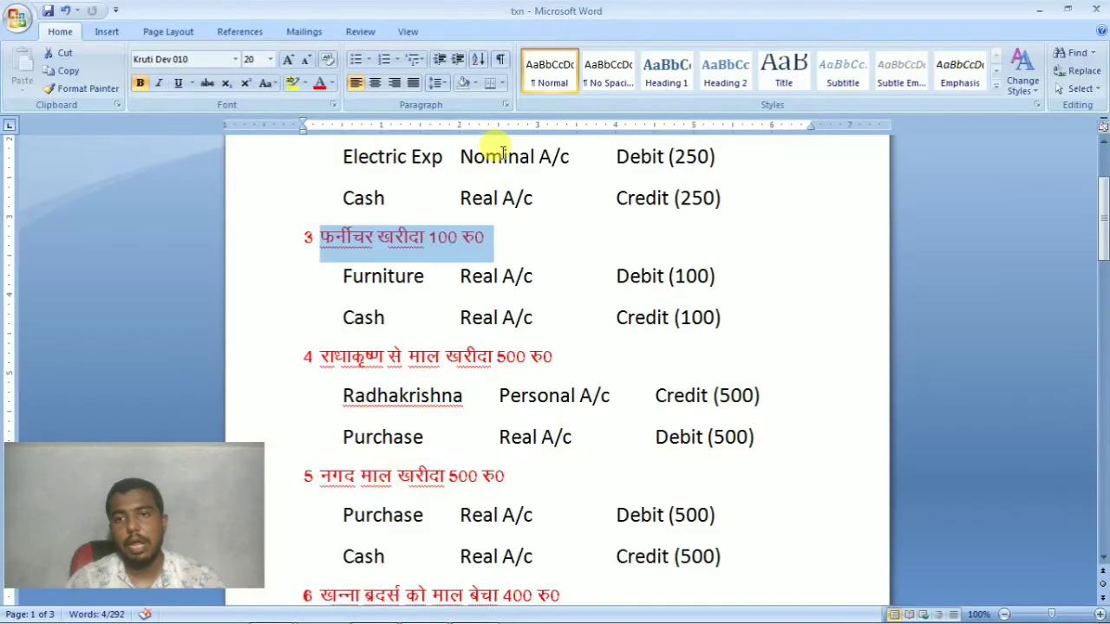
key("alt+Tab")
type("100")
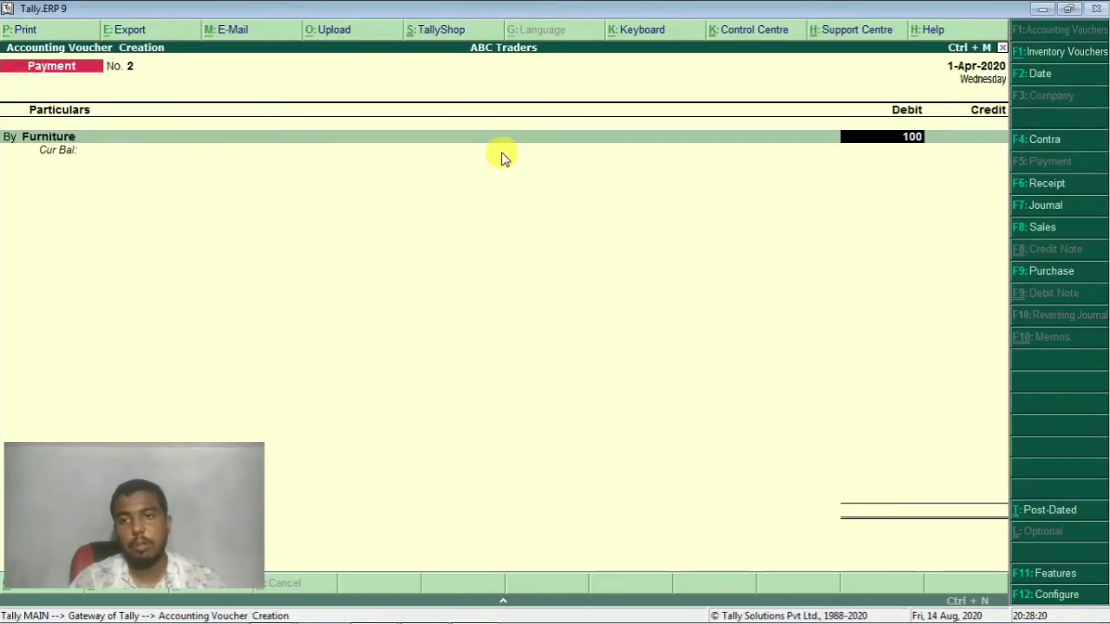
key("Return")
key("Return")
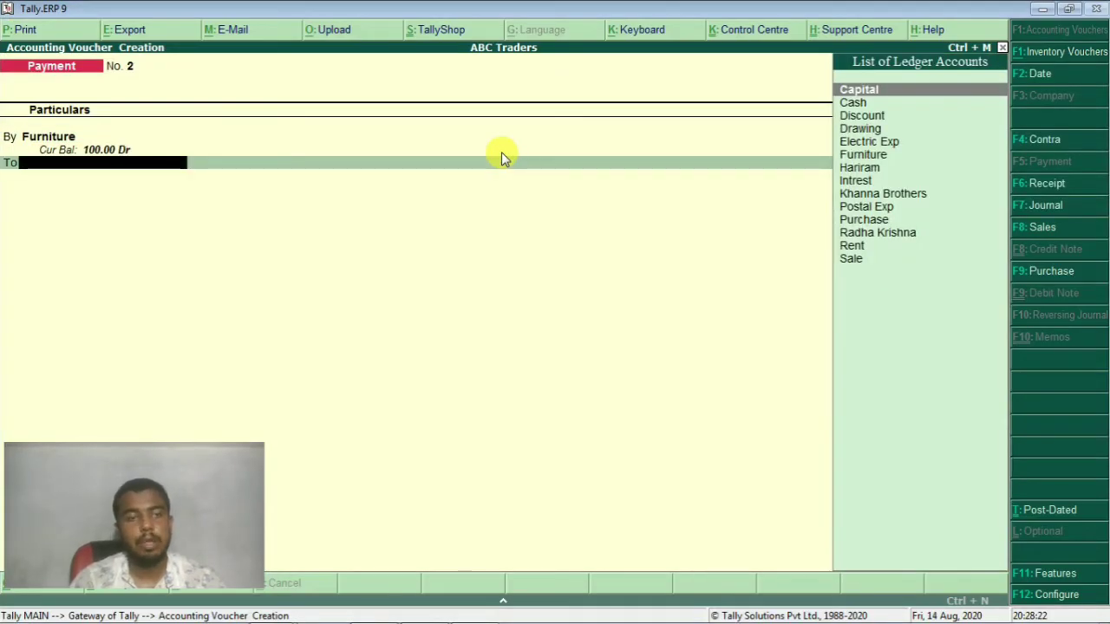
Credit Cash with 100.00 in the furniture payment voucher and save it without a narration
key("Down")
key("Return")
key("Return")
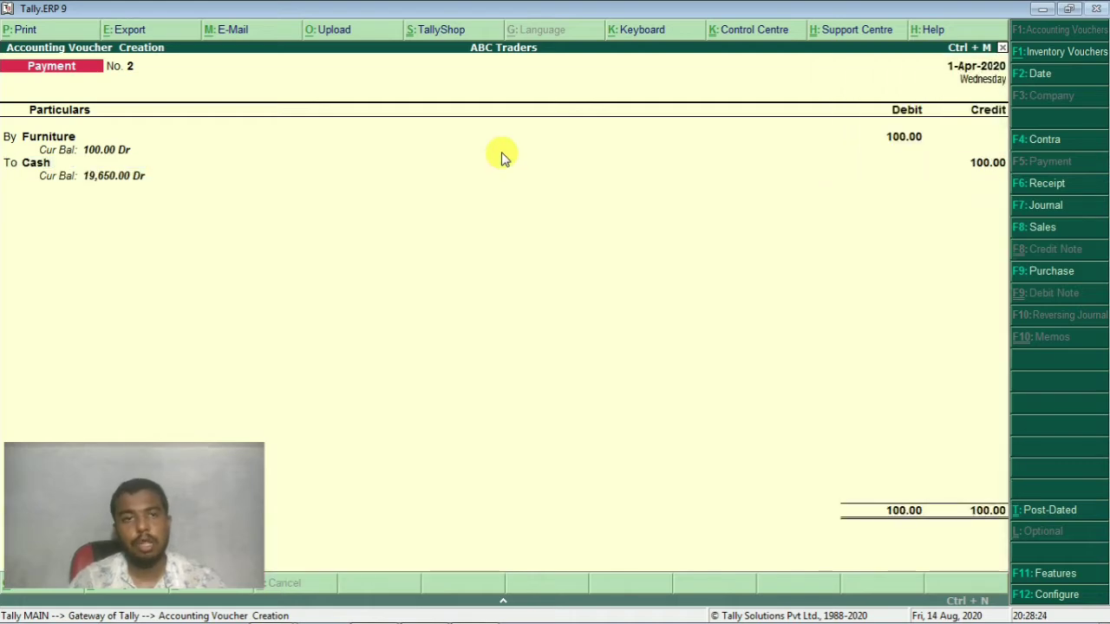
key("Return")
key("Return")
Consult transaction 4 in Word and start a purchase voucher in Tally, leaving the supplier invoice number and date blank
key("alt+Tab")
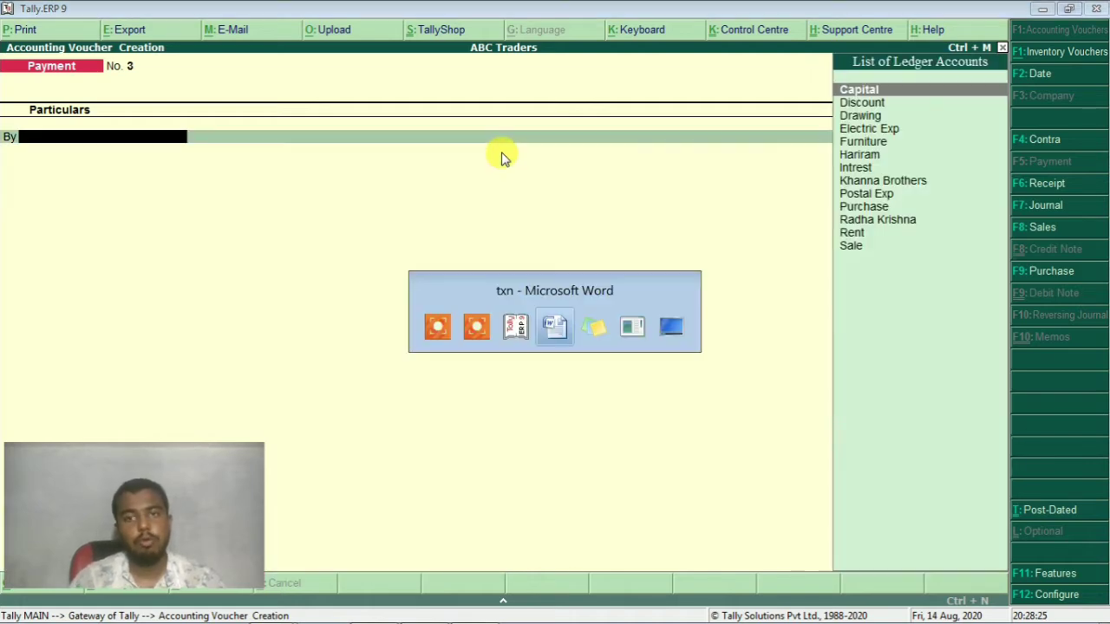
scroll(502, 156, "down", 1)
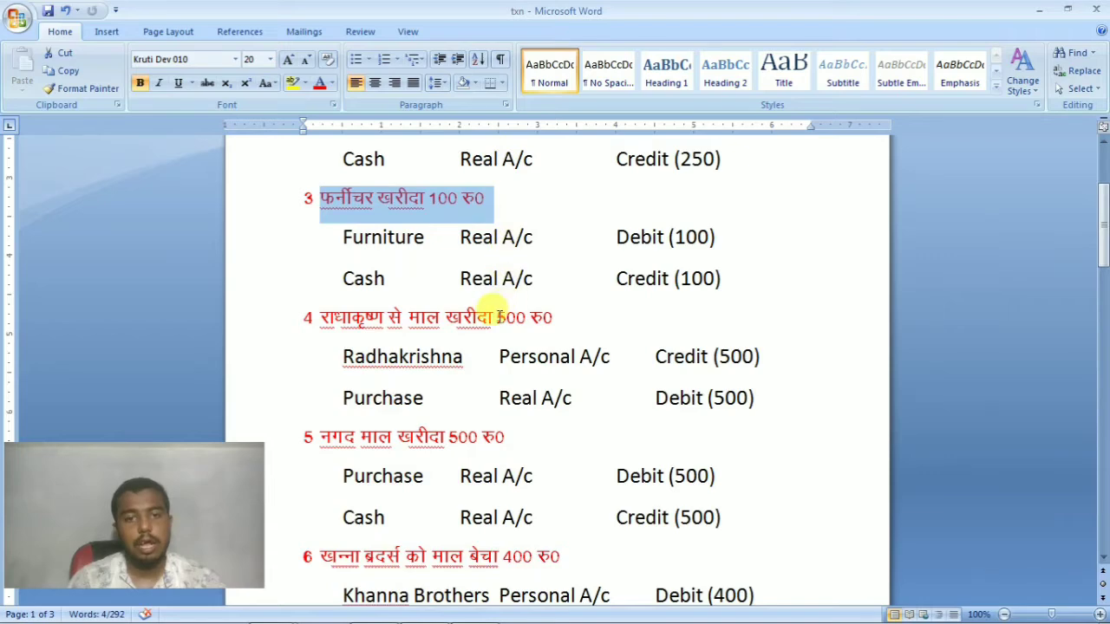
left_click(501, 319)
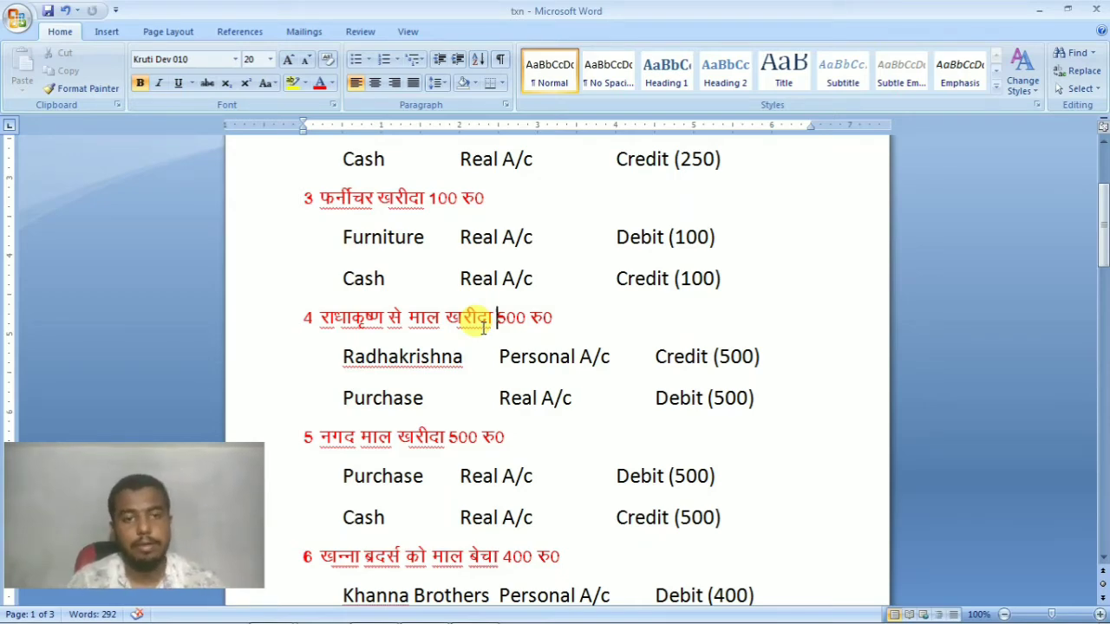
left_click_drag(316, 317, 386, 321)
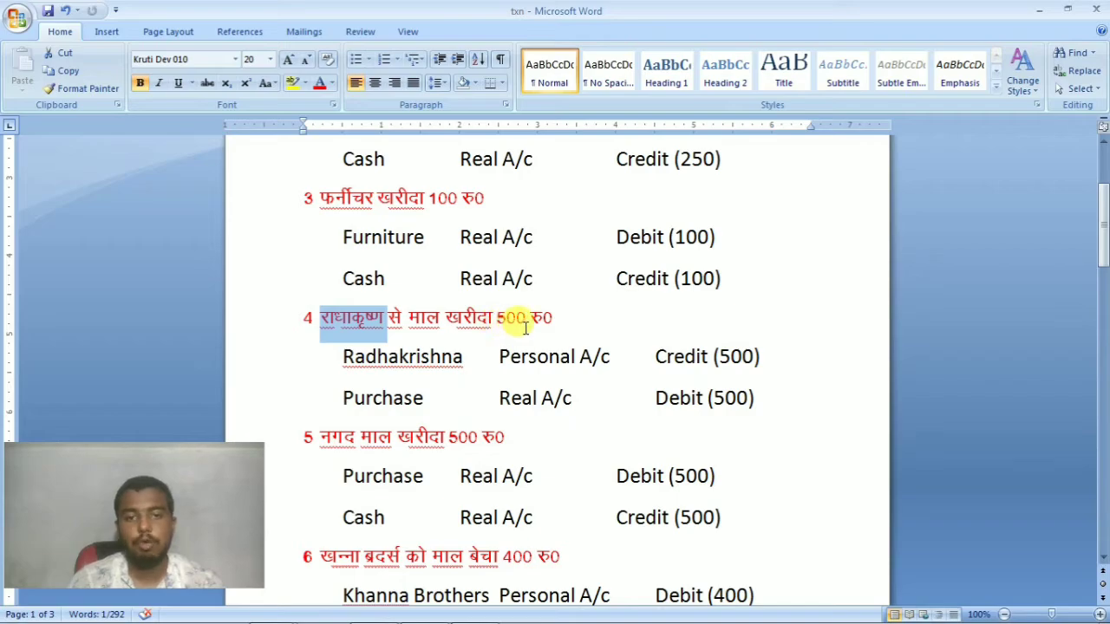
key("alt+Tab")
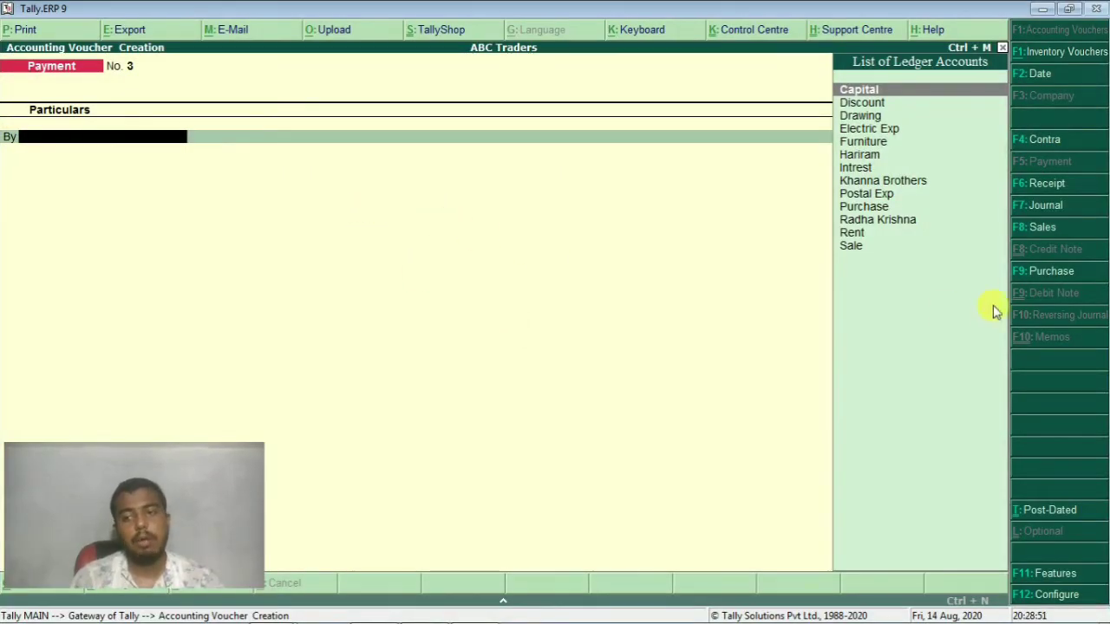
left_click(1038, 270)
key("Return")
key("Return")
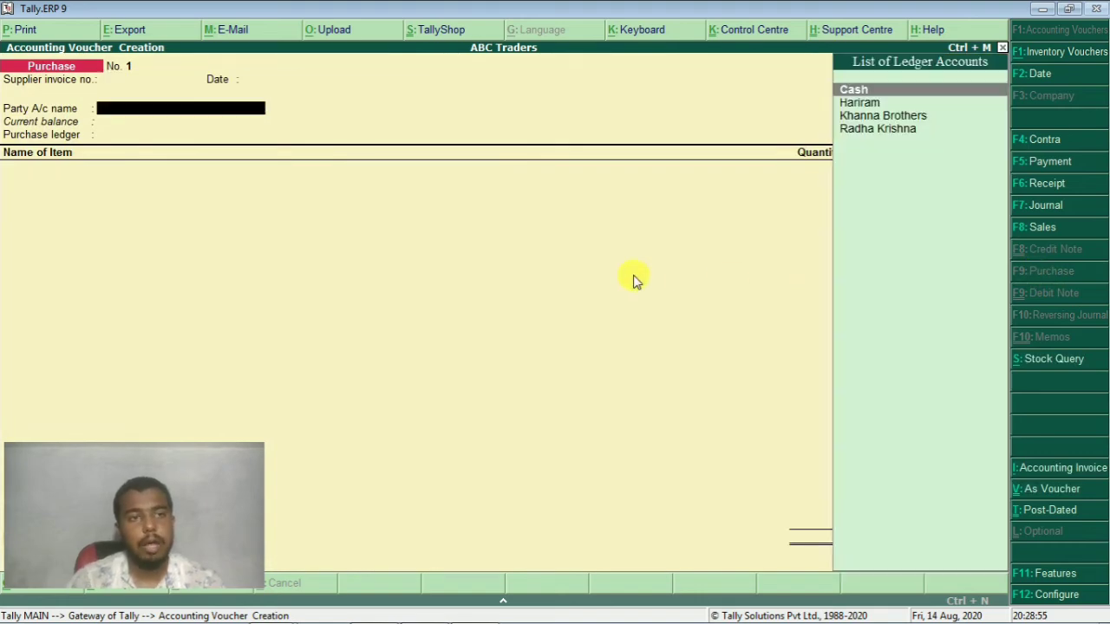
Select Cash as the party account and Purchase as the purchase ledger in the invoice-style purchase entry
key("Return")
key("Return")
key("Return")
key("Return")
key("Return")
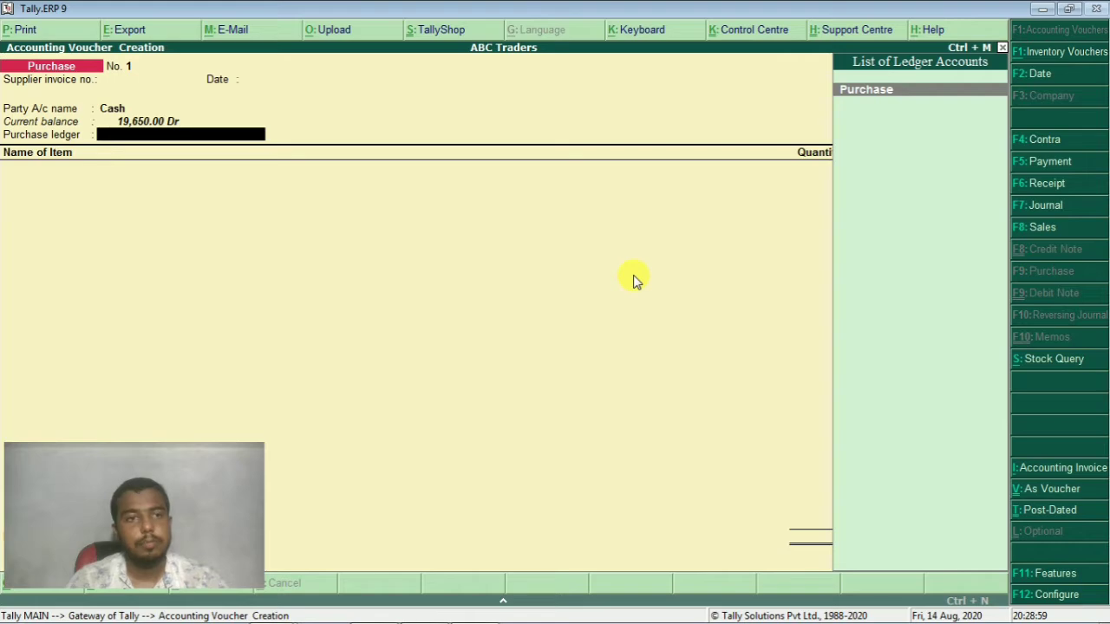
key("Return")
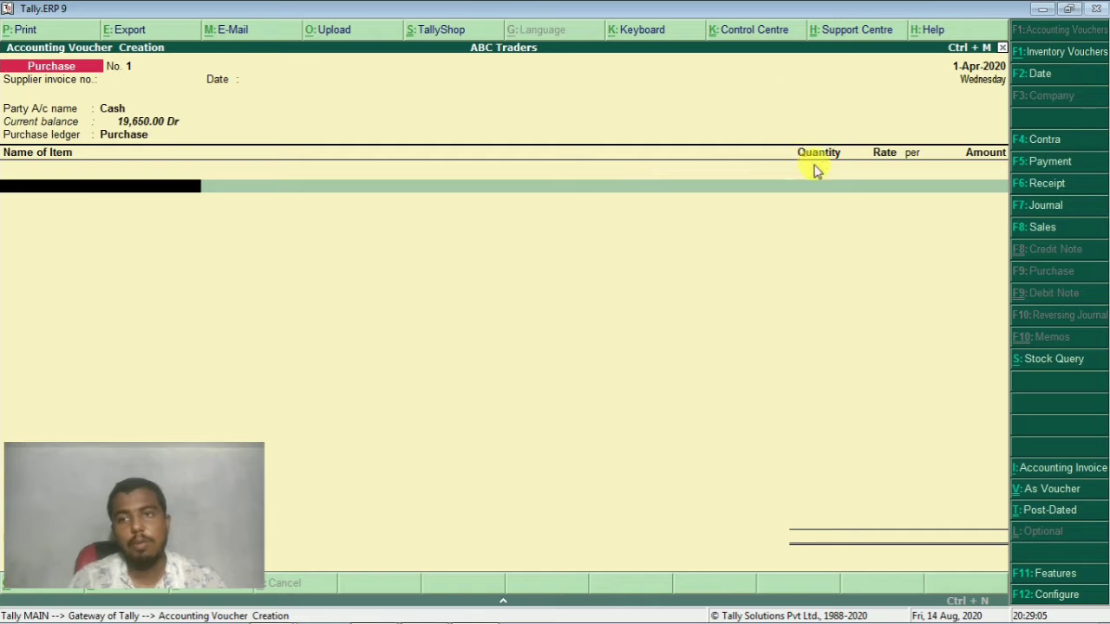
Change the purchase entry from invoice mode to voucher mode, leaving the supplier invoice number and date blank
left_click(1049, 491)
key("Return")
key("Return")
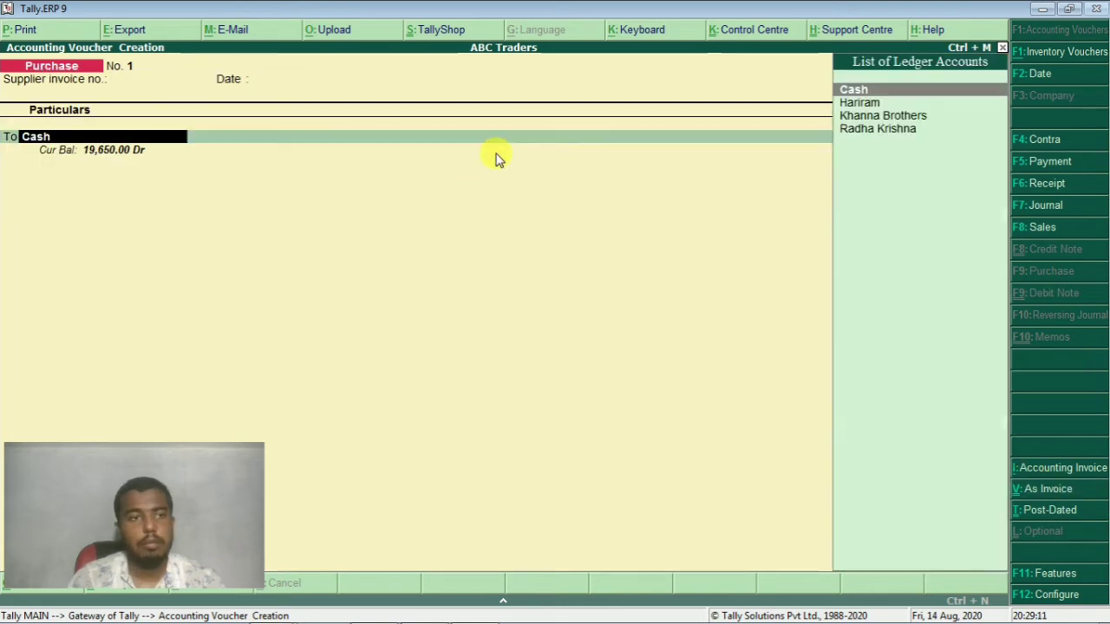
Check transaction 4 in Word, choose its supplier as the credited ledger instead of Cash and accept the supplier details
key("alt+Tab")
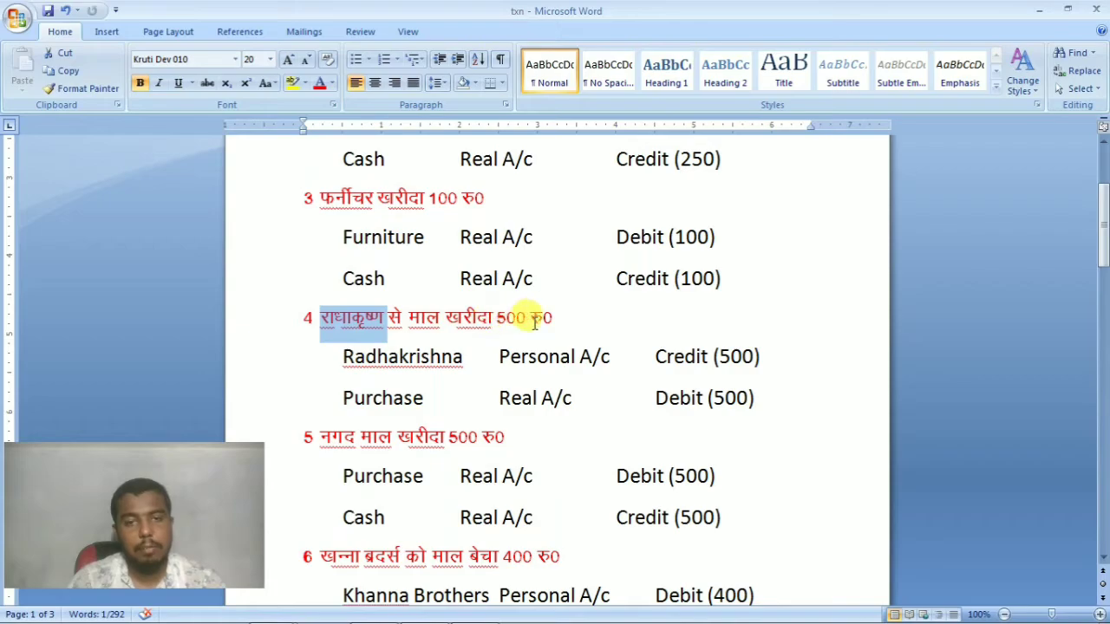
key("alt+Tab")
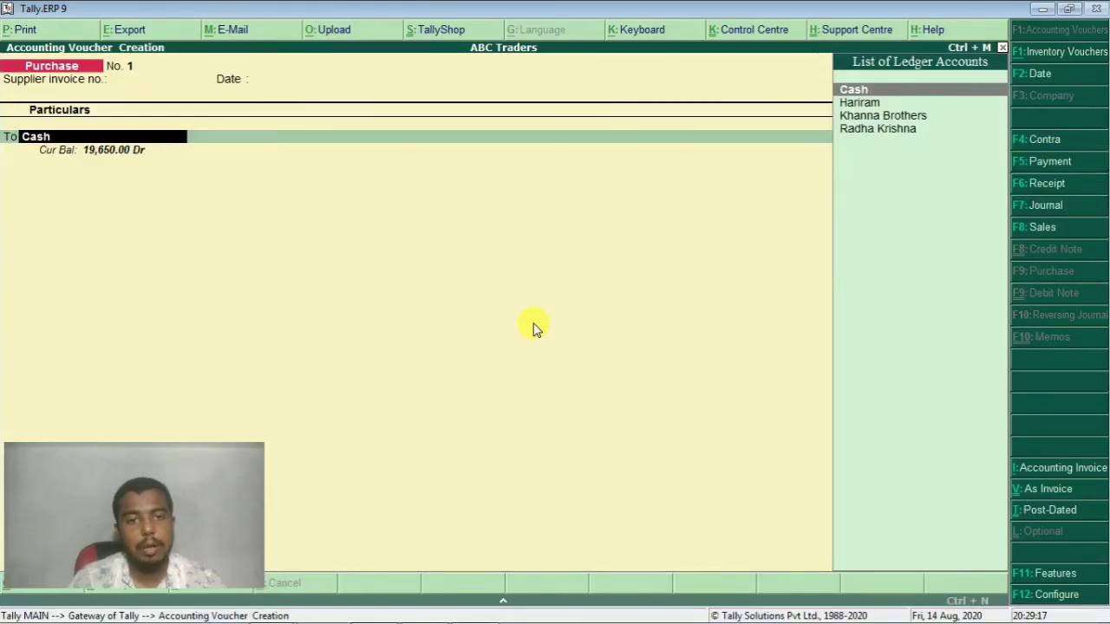
key("Down")
key("Down")
key("Down")
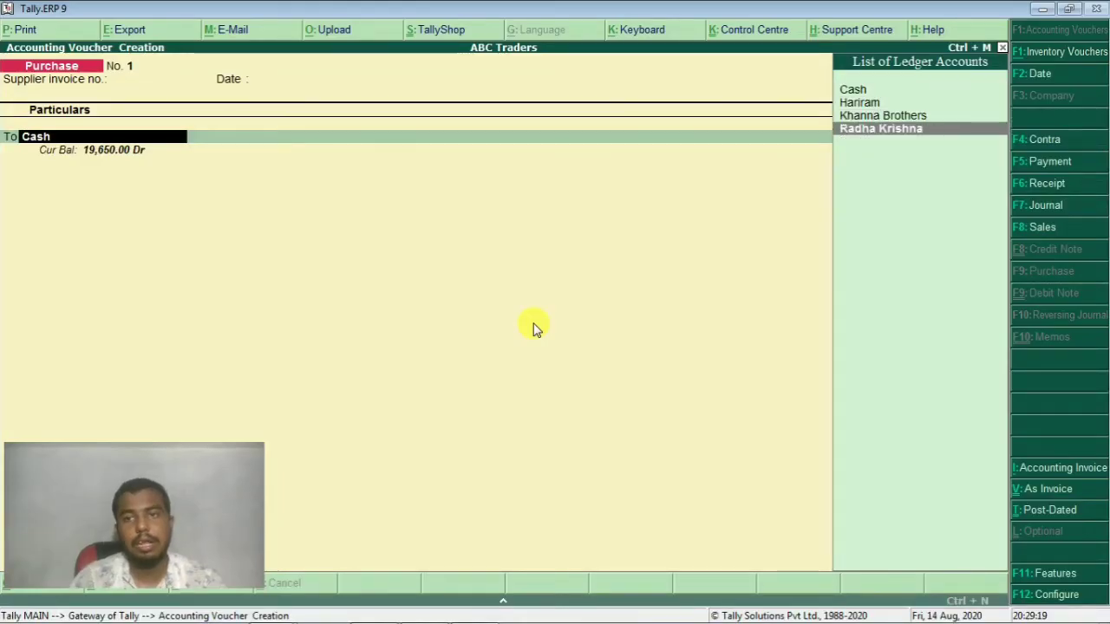
key("Return")
key("Return")
key("Return")
key("Return")
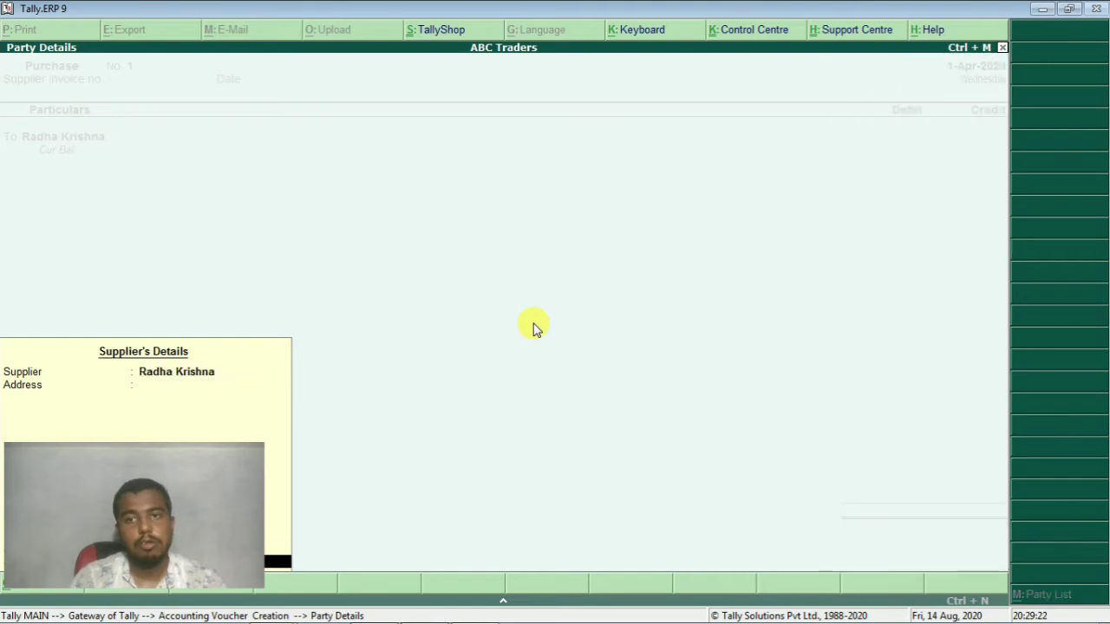
Credit the supplier with 500 as given for transaction 4 in Word and accept bill reference New Ref 1
key("alt+Tab")
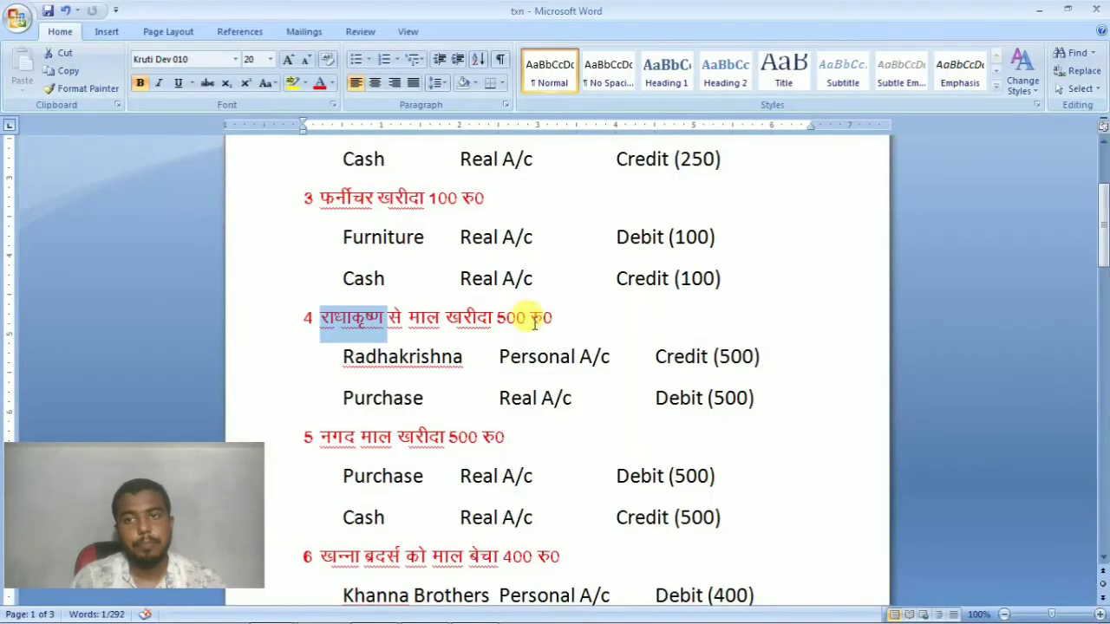
key("alt+Tab")
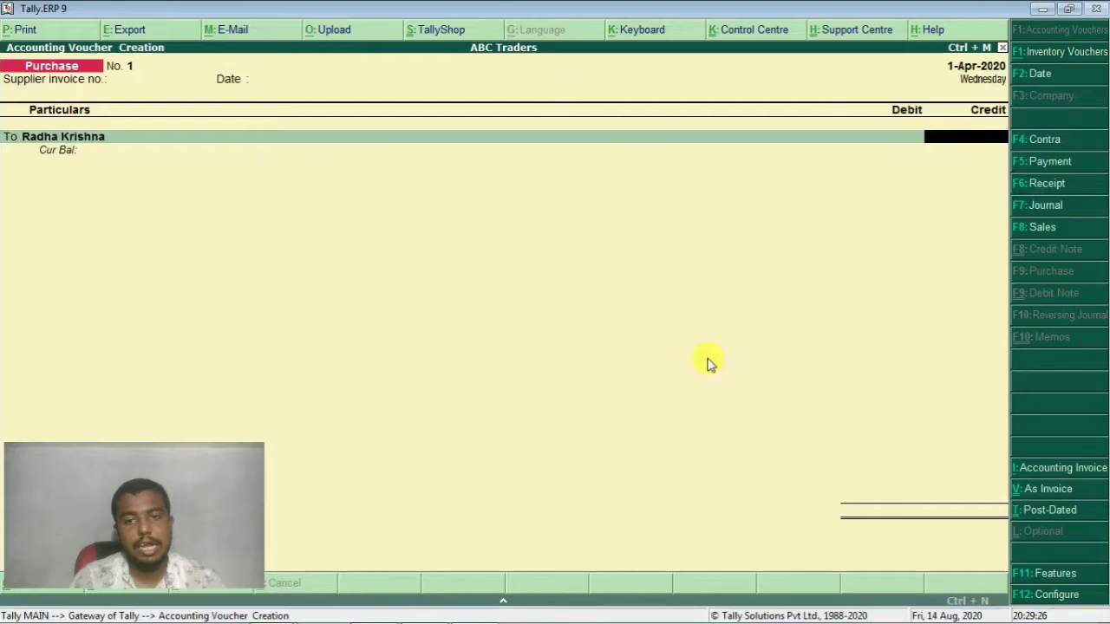
type("500")
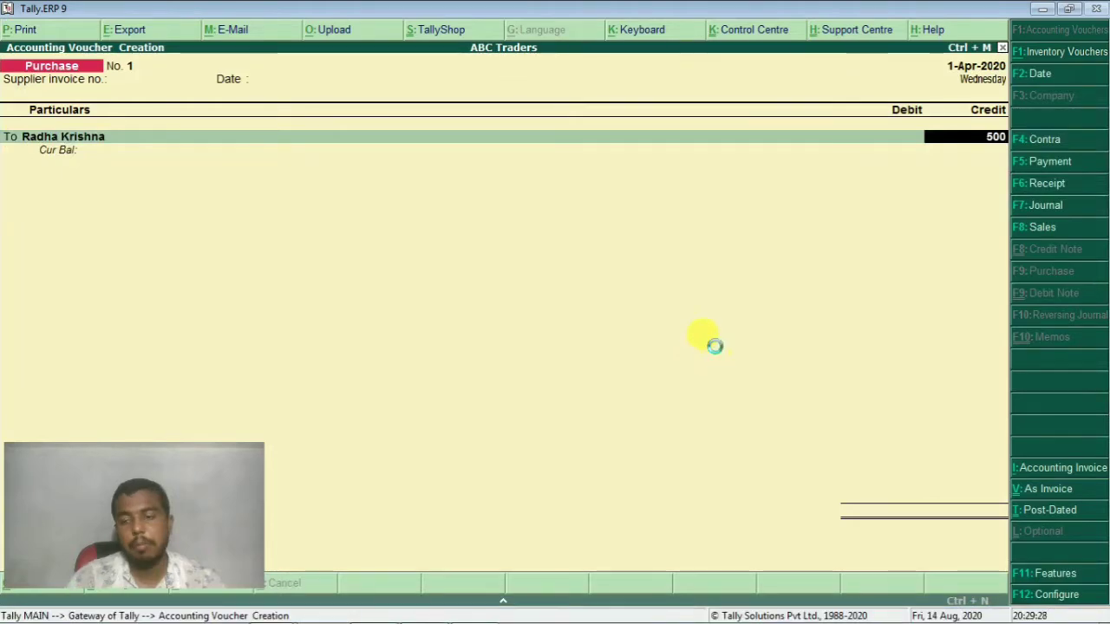
key("Return")
key("Return")
key("Return")
key("Return")
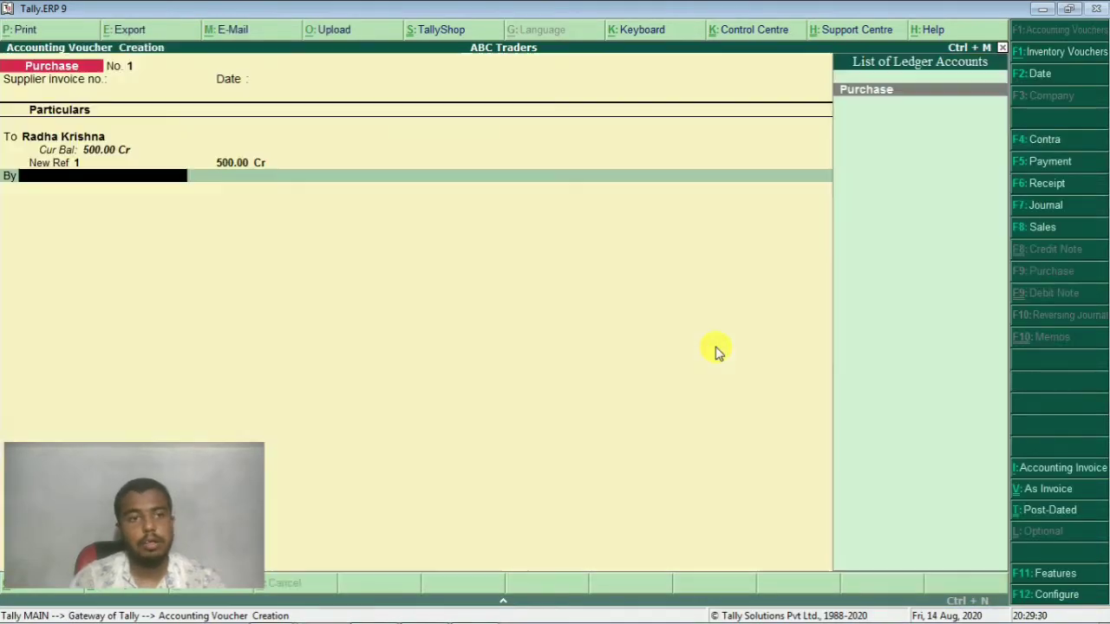
Debit Purchase with 500.00 without allocating stock items and save the purchase voucher without a narration
key("Return")
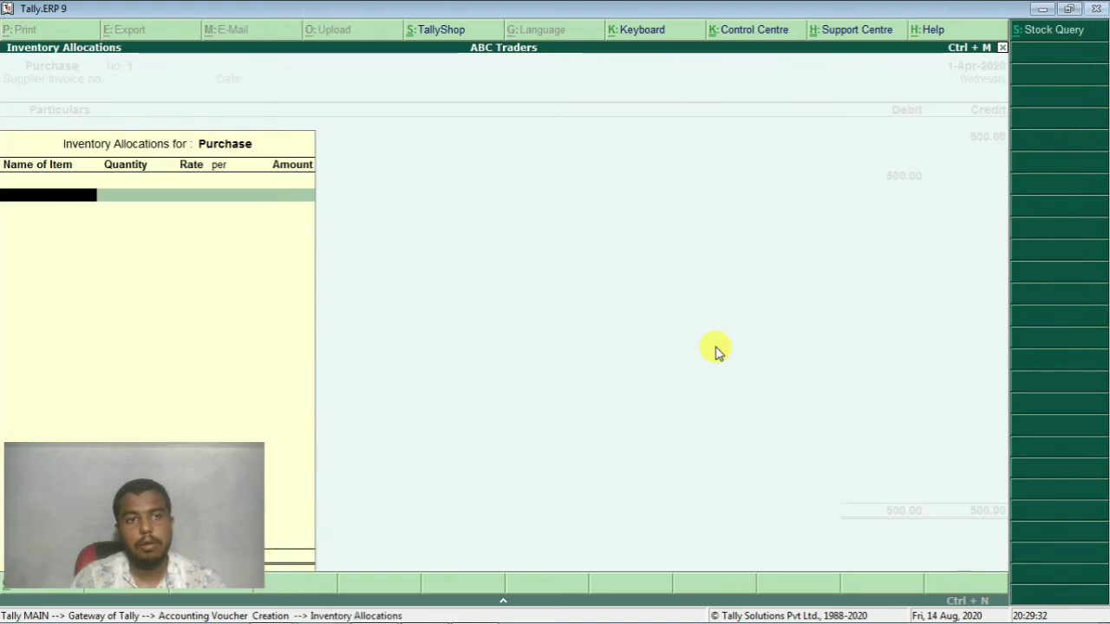
key("Return")
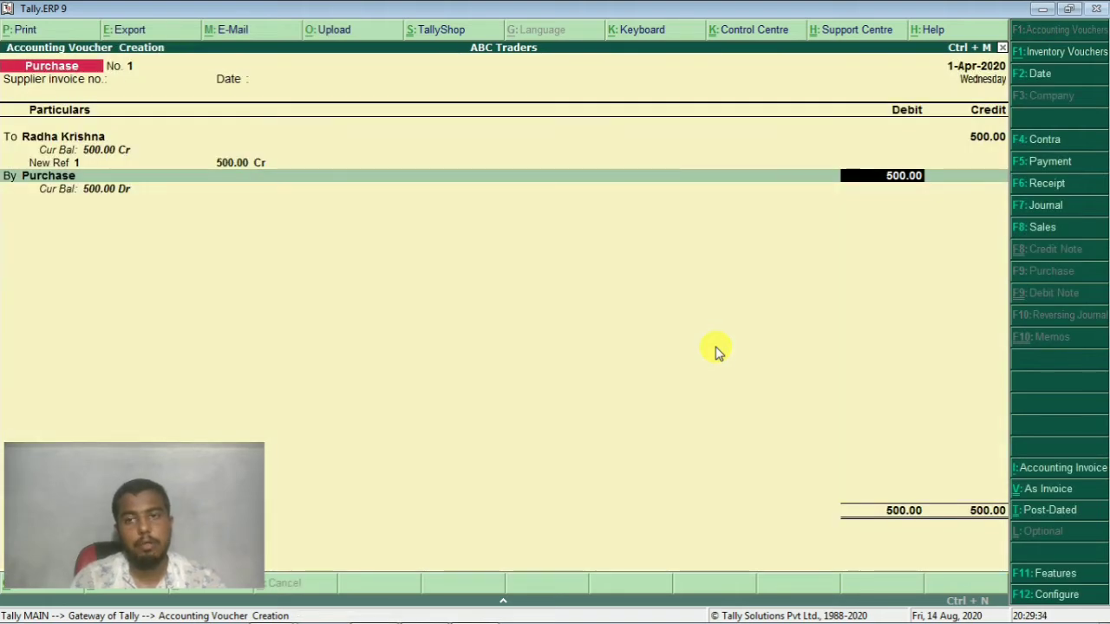
key("Return")
key("Return")
key("Return")
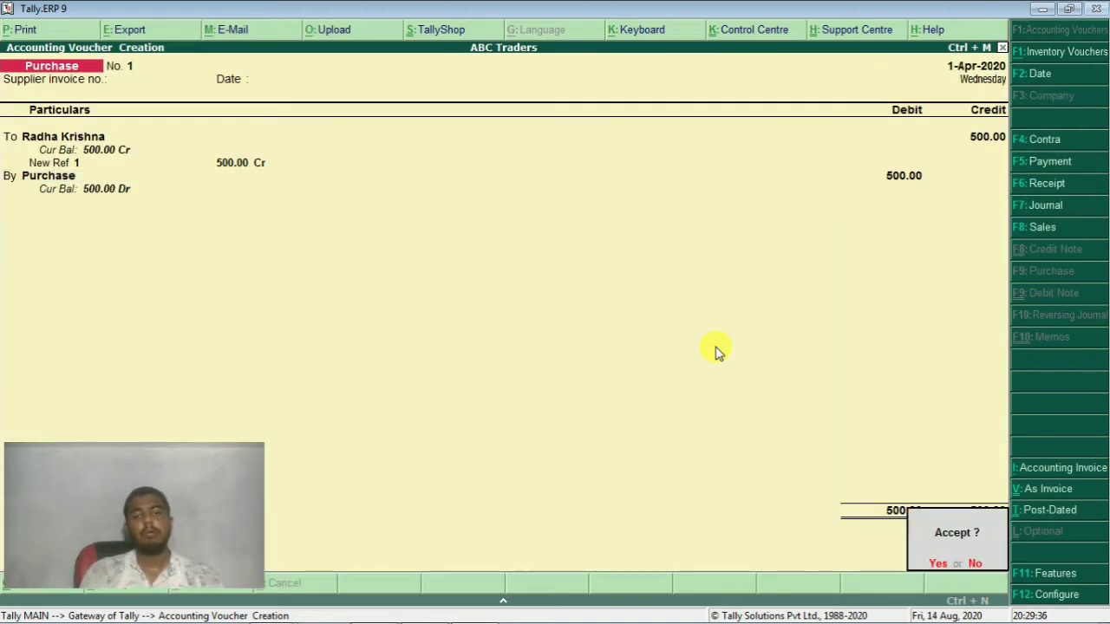
key("Return")
Consult transaction 5, the cash purchase, in Word and switch to a payment voucher in Tally
key("alt+Tab")
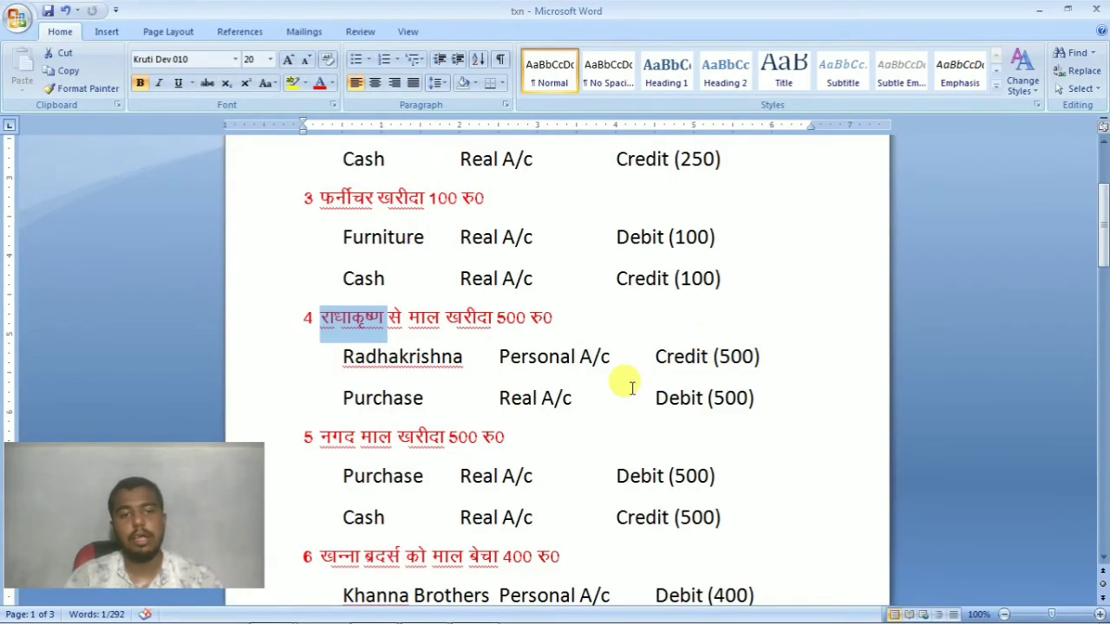
scroll(607, 390, "down", 2)
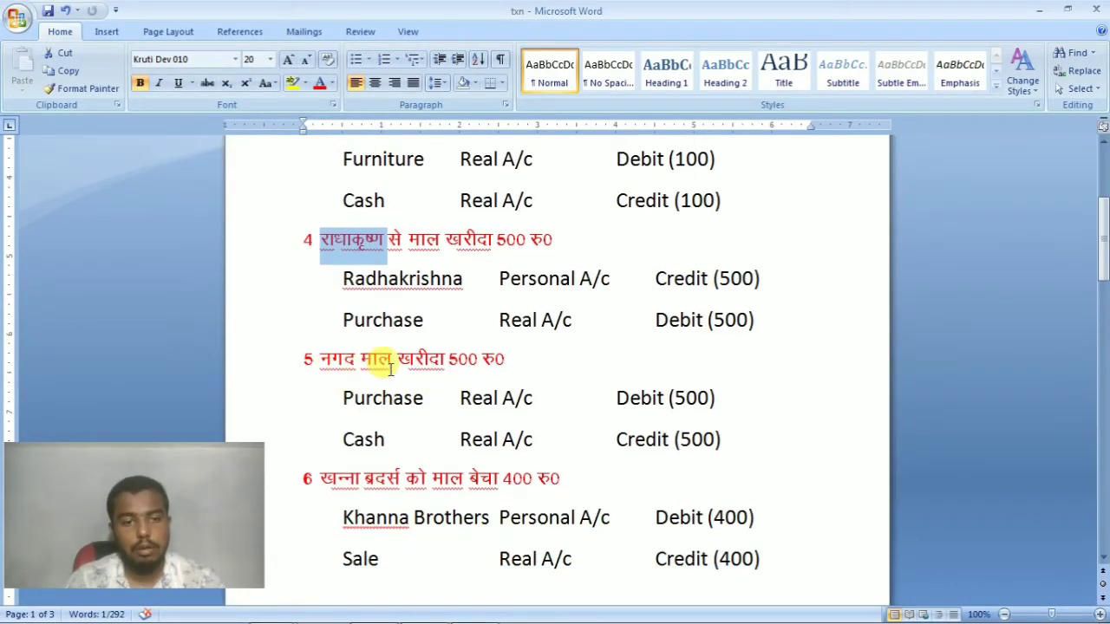
scroll(369, 392, "down", 1)
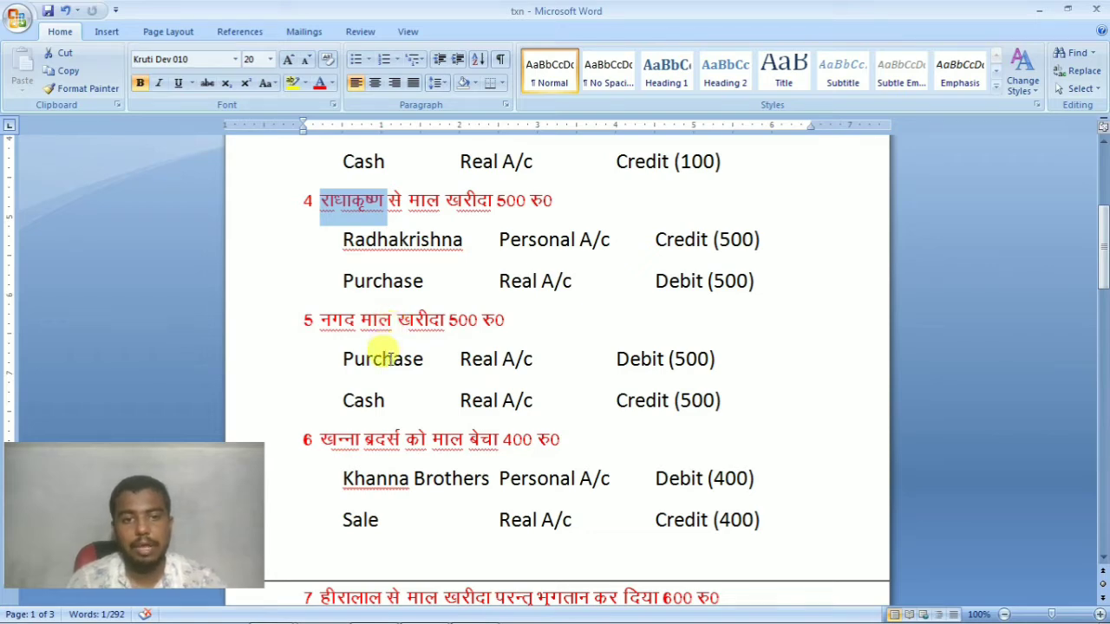
key("alt+Tab")
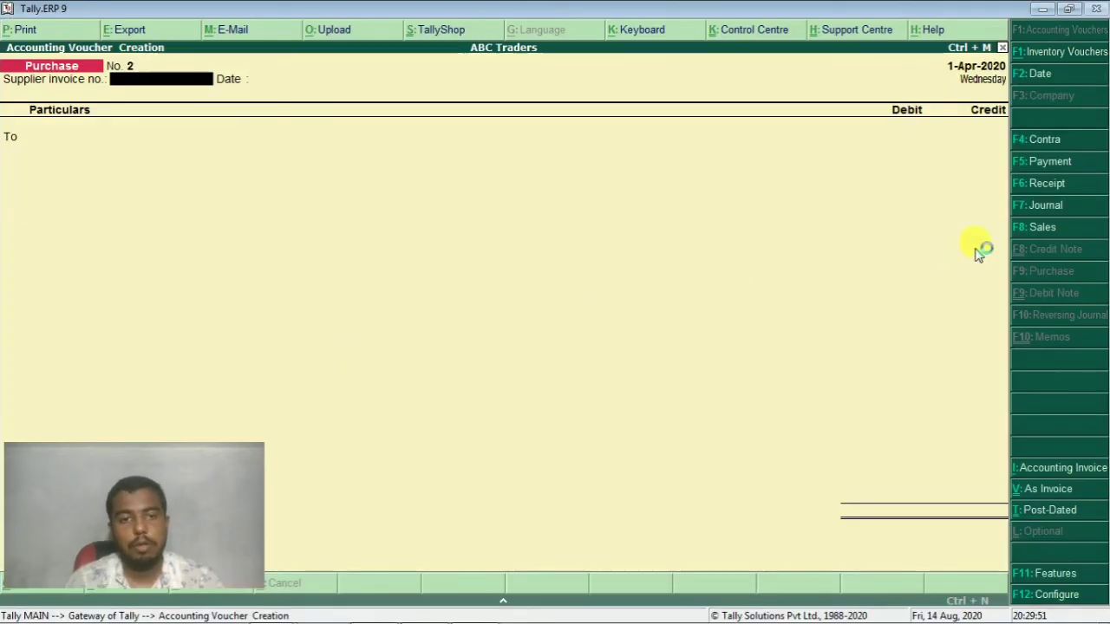
left_click(1049, 163)
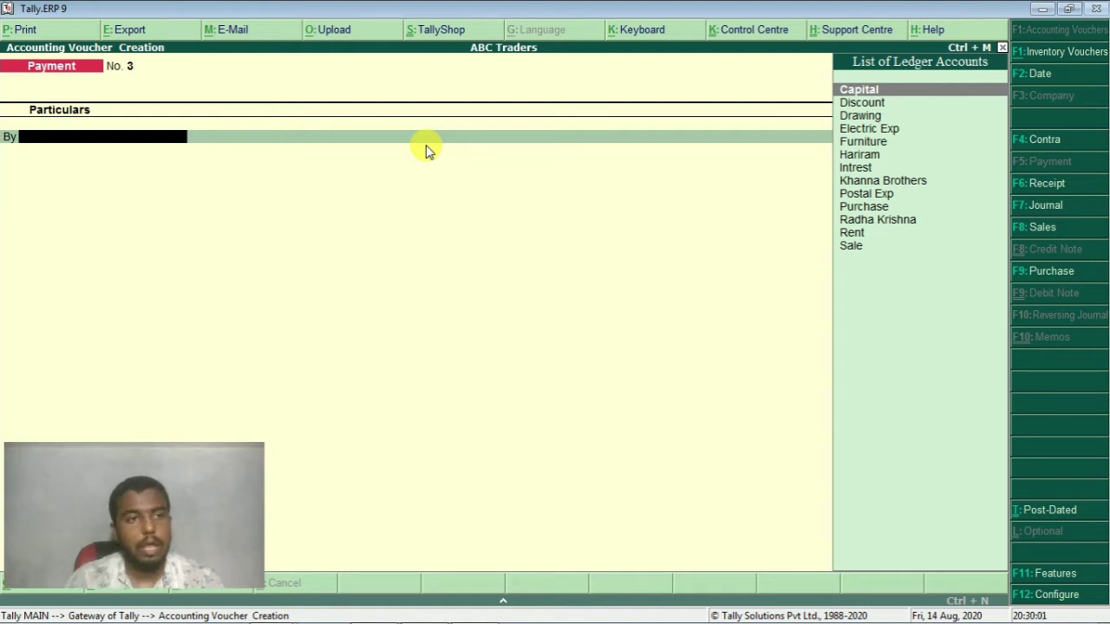
Check transaction 5 in Word and choose Purchase as the debited ledger of the payment voucher in Tally
key("alt+Tab")
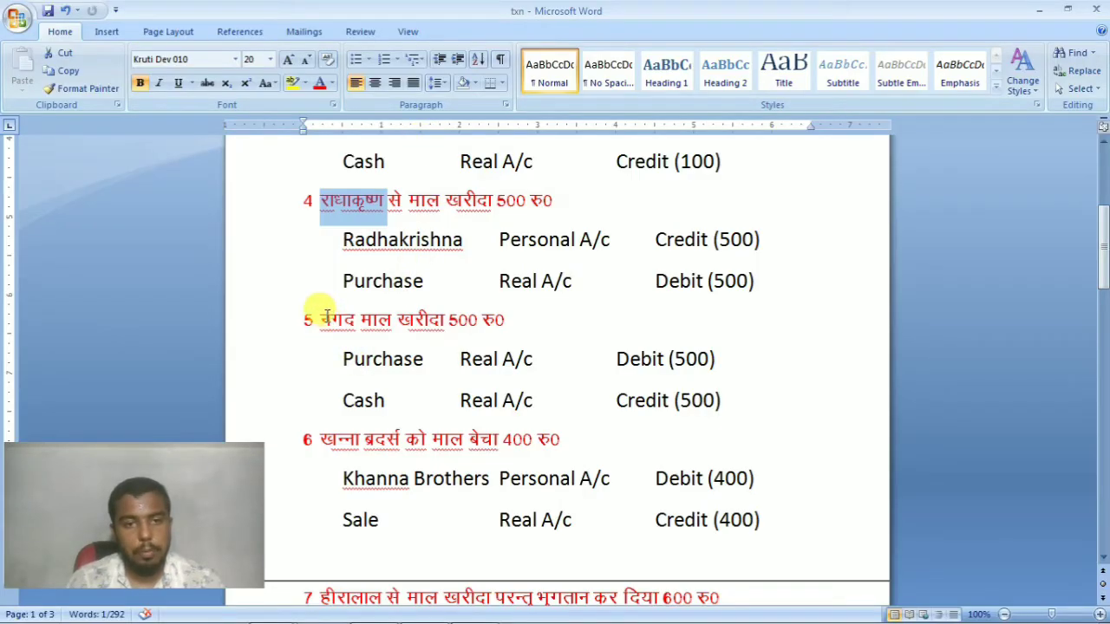
key("alt+Tab")
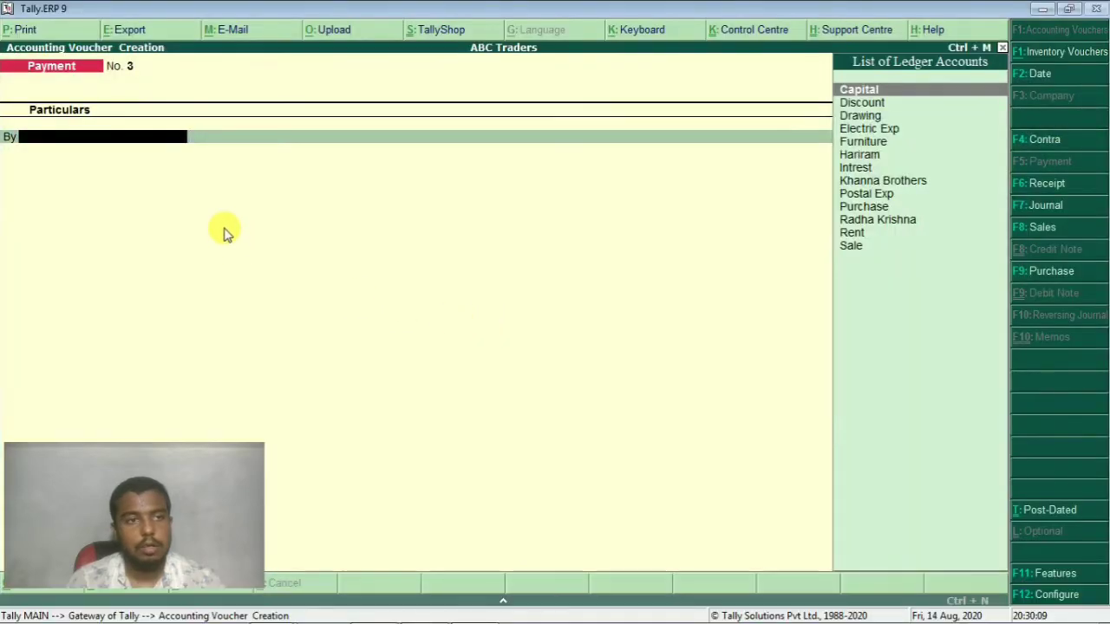
key("Down")
key("Down")
key("Down")
key("Down")
key("Down")
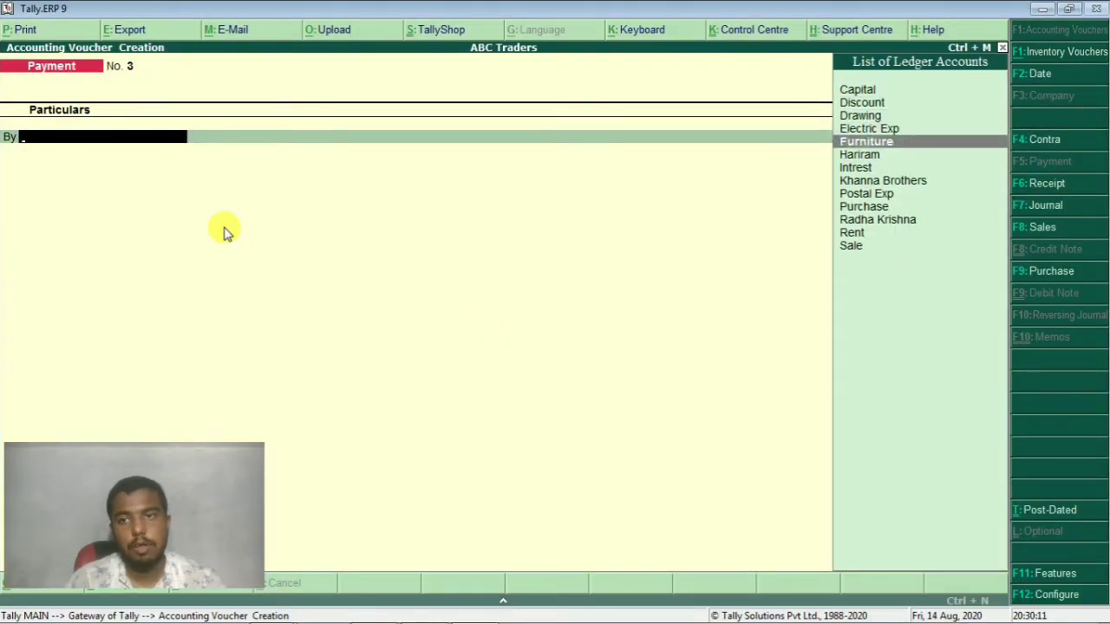
key("Up")
key("Up")
key("Down")
key("Down")
key("Down")
key("Down")
key("Down")
key("Down")
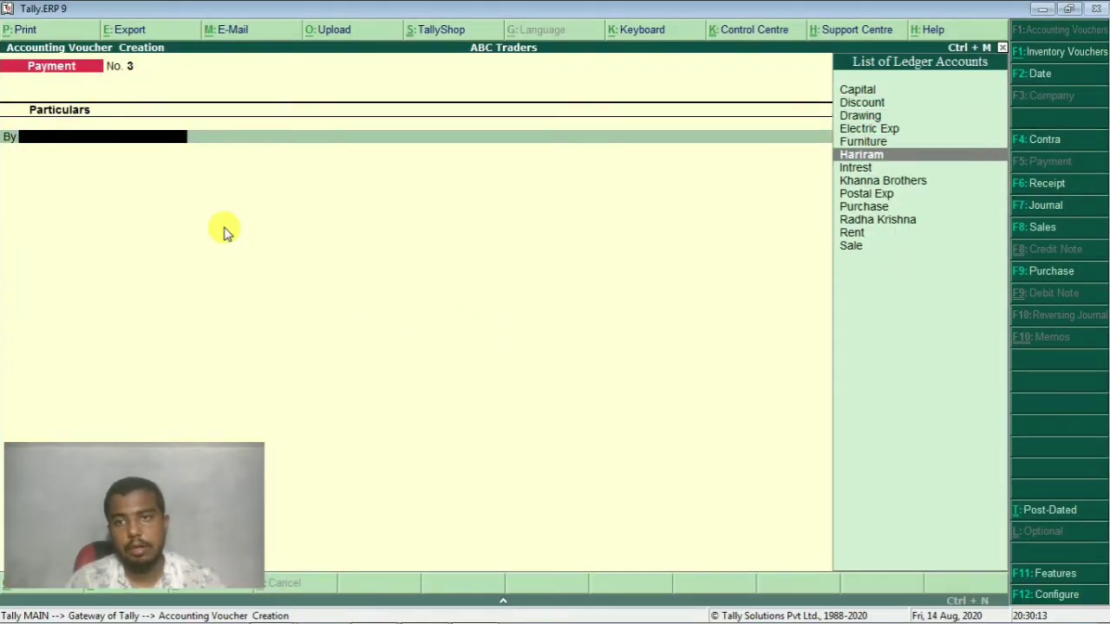
key("Return")
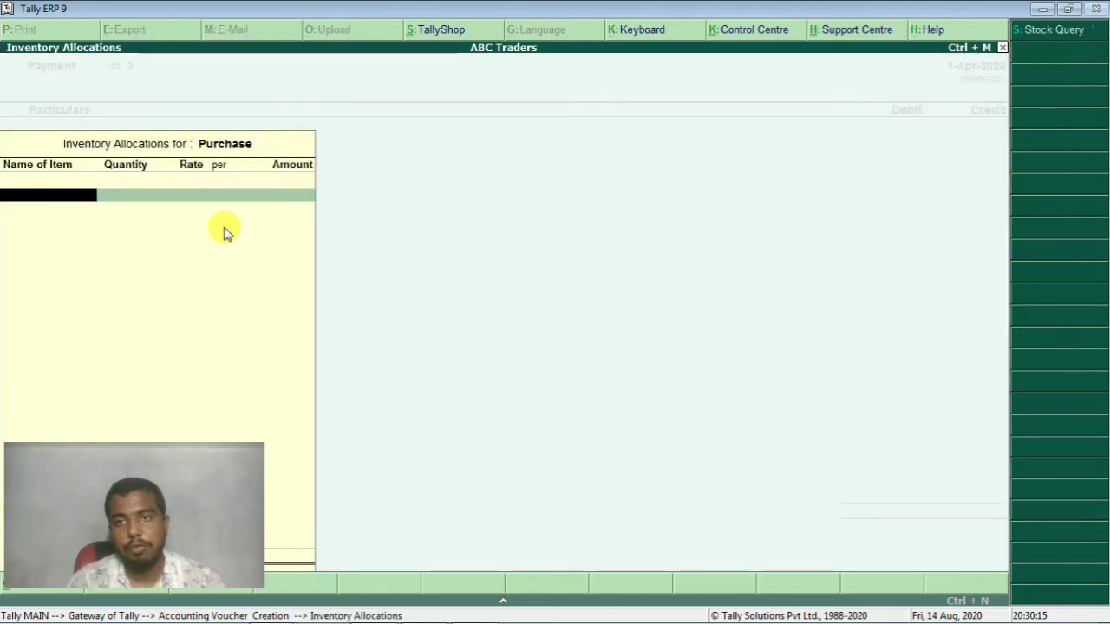
Skip the stock item allocation and debit Purchase with 500, as given for transaction 5 in Word
key("Return")
key("alt+Tab")
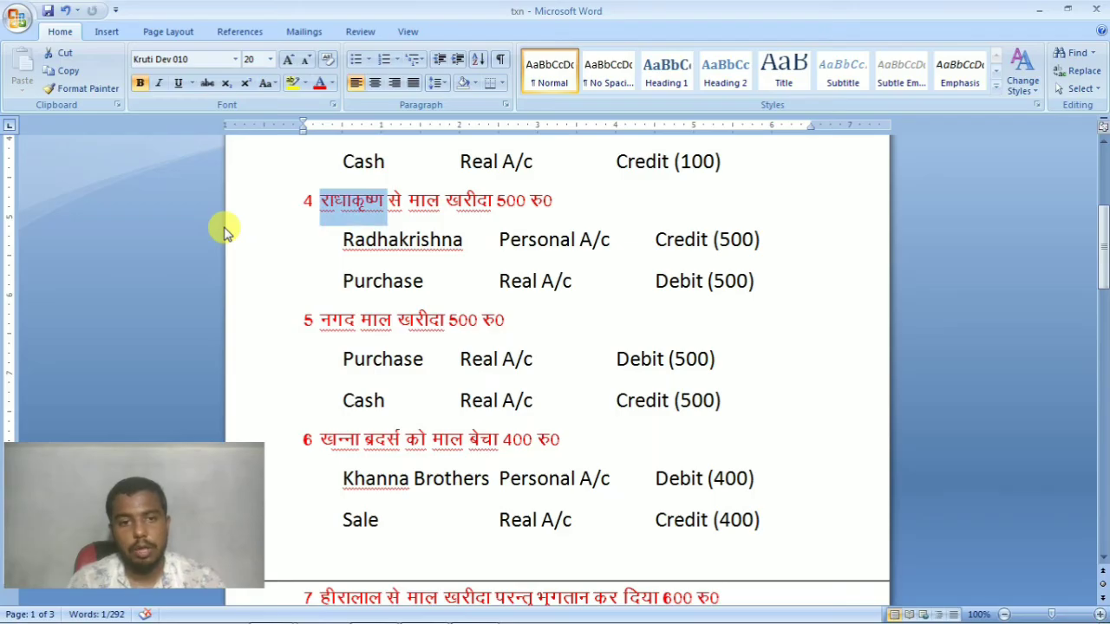
key("alt+Tab")
type("500")
key("Return")
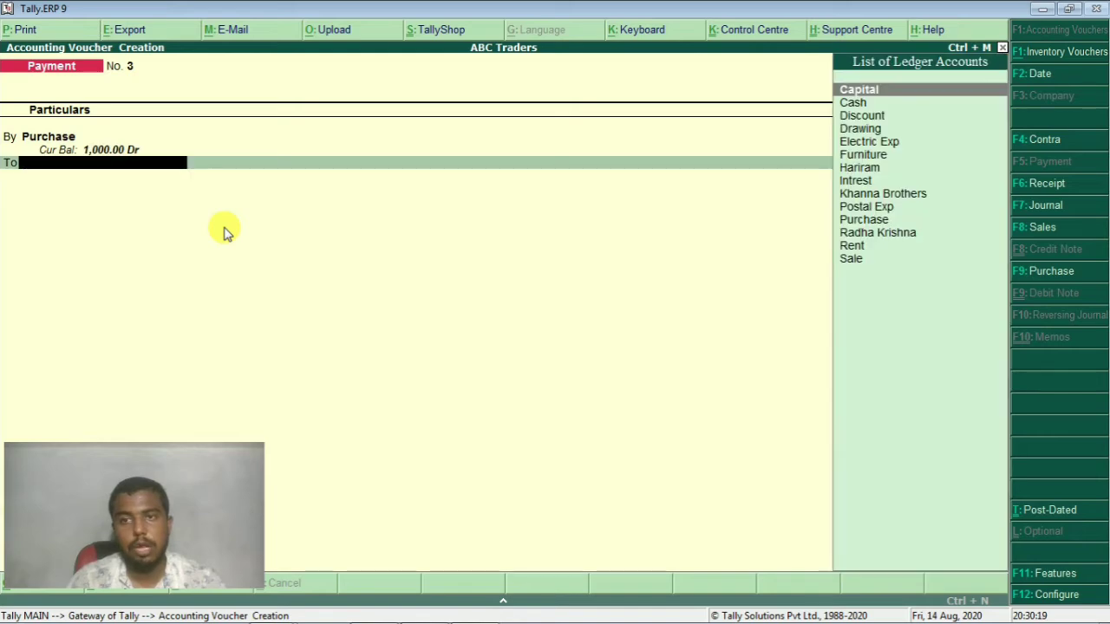
Credit Cash with 500.00 and save the payment voucher without a narration
key("Down")
key("Return")
key("Return")
key("Return")
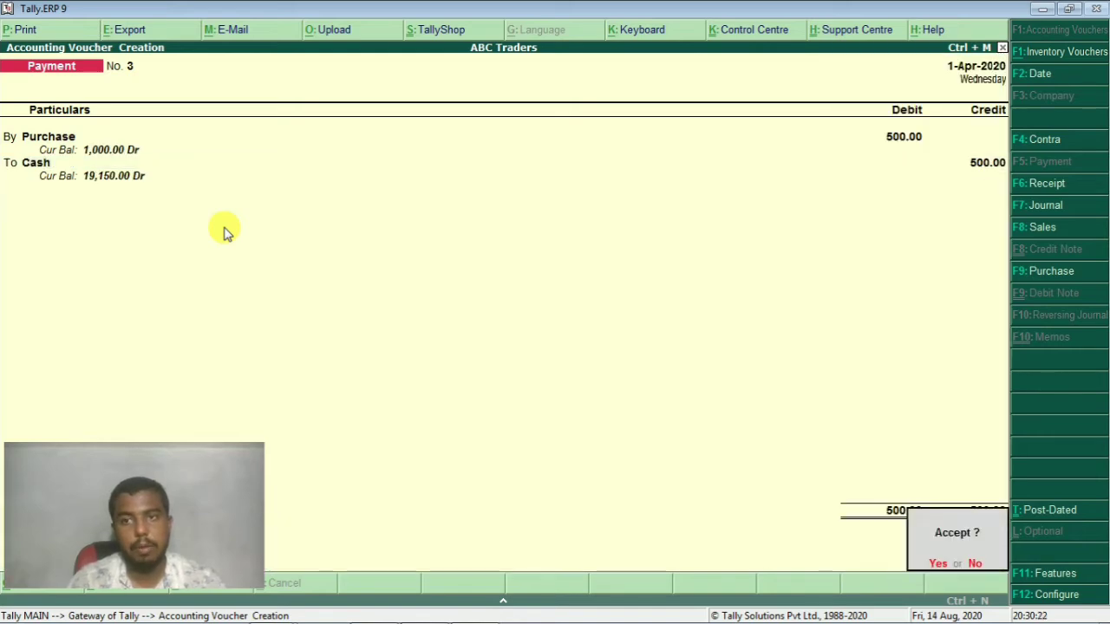
key("Return")
Consult transaction 6, the goods sold to Khanna Brothers, in Word and start a sales voucher in Tally in voucher mode
key("alt+Tab")
scroll(426, 369, "down", 2)
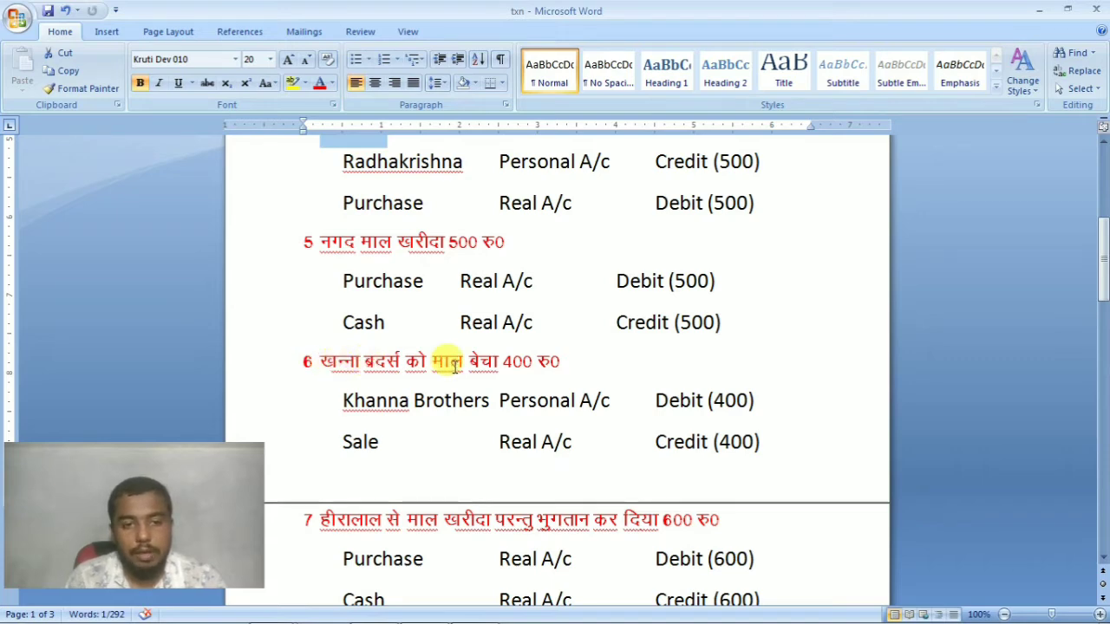
scroll(408, 399, "down", 1)
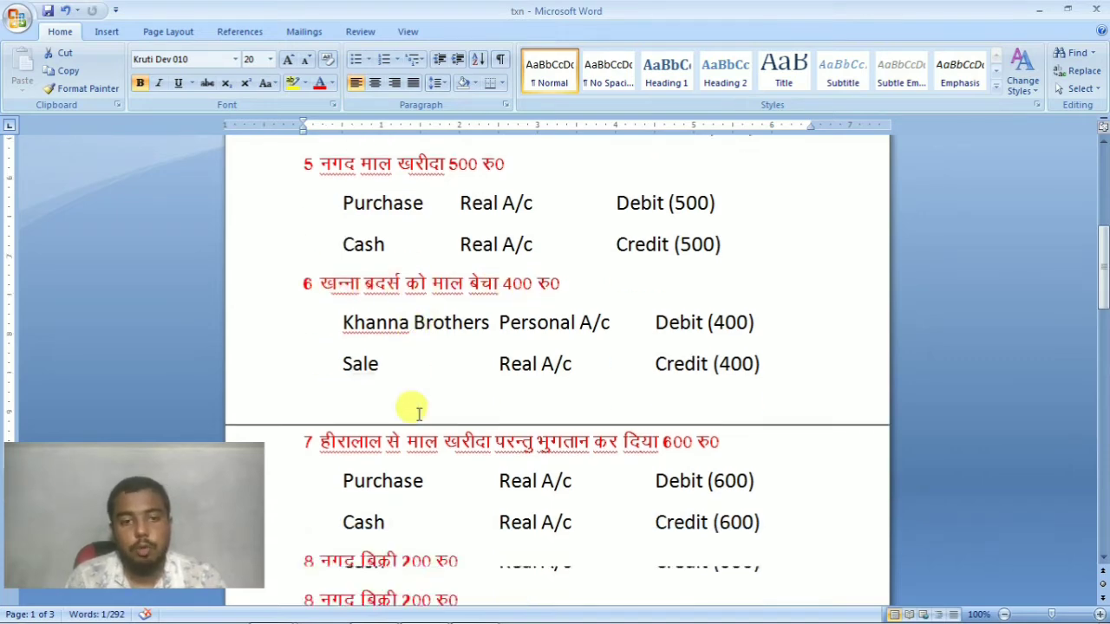
key("alt+Tab")
key("alt+Tab")
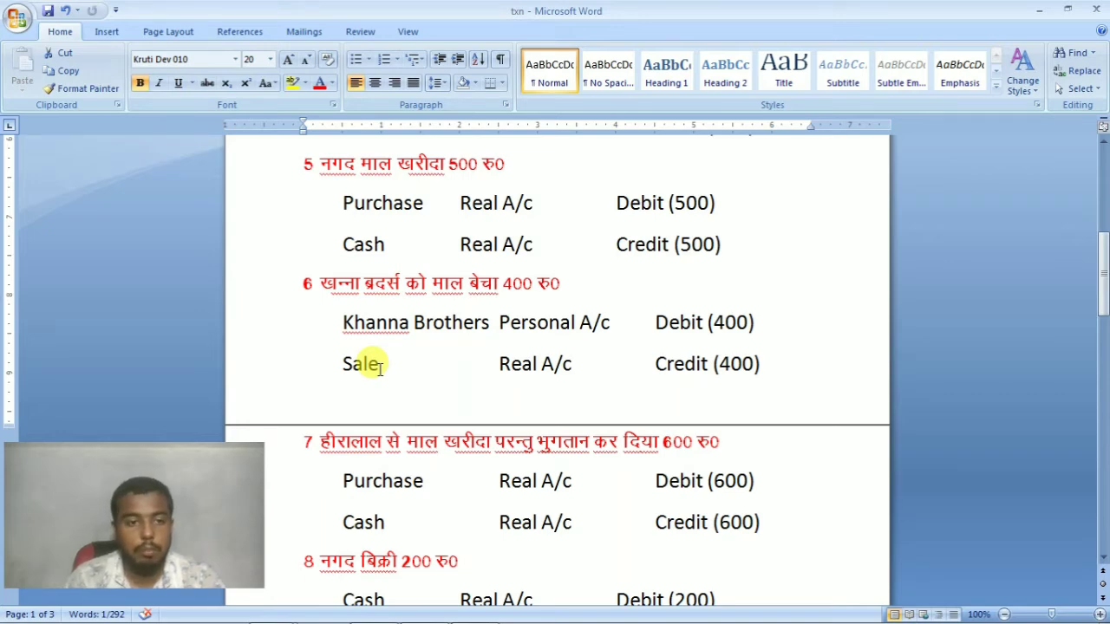
key("alt+Tab")
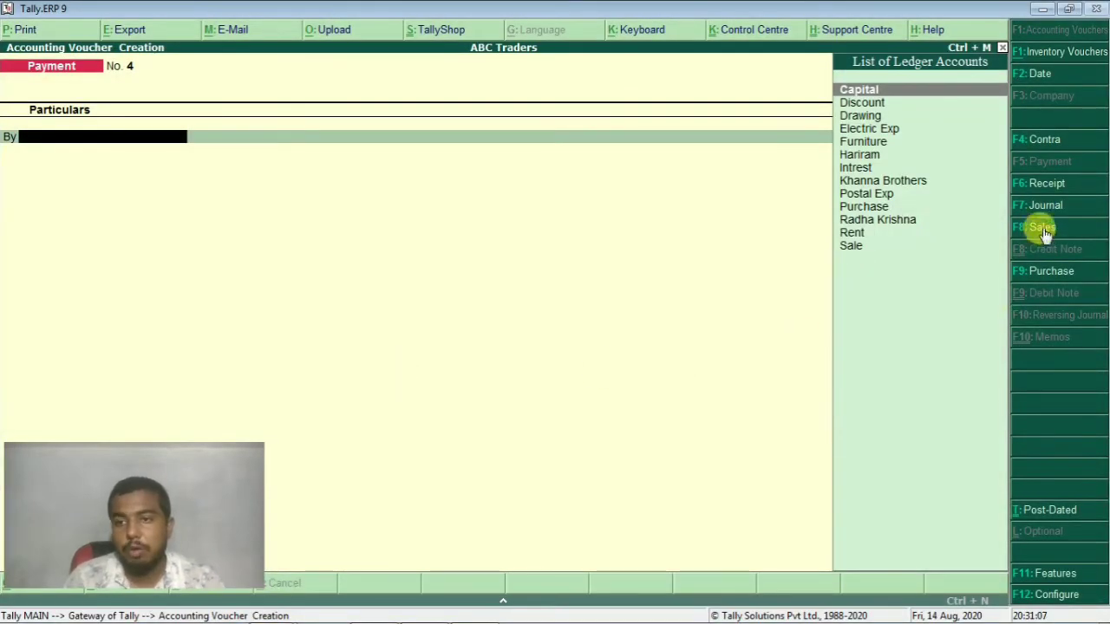
left_click(1043, 228)
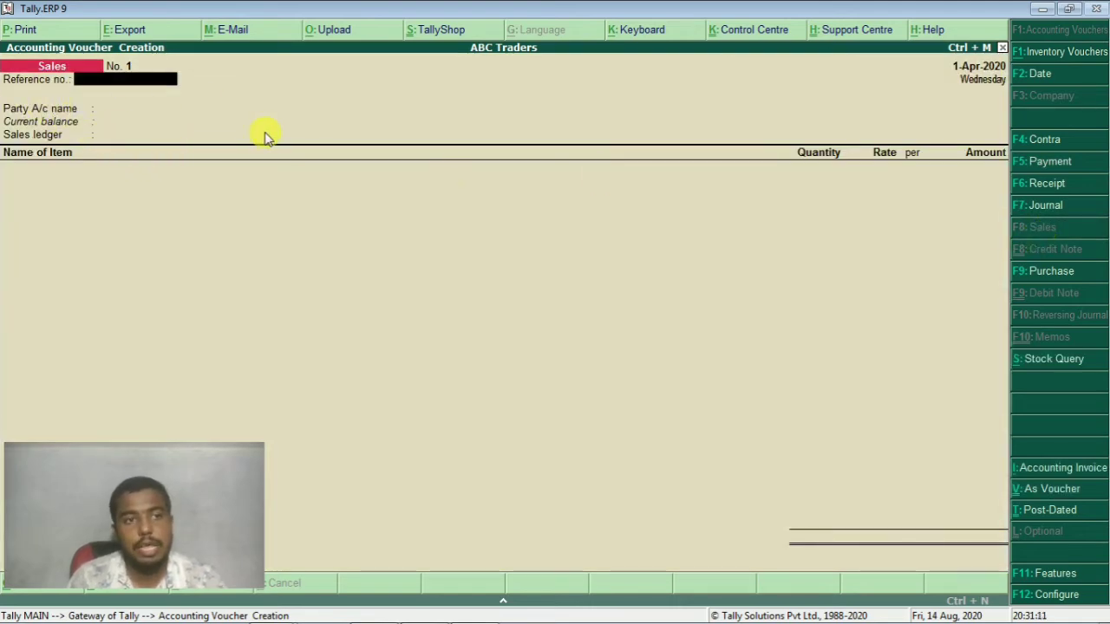
left_click(1054, 491)
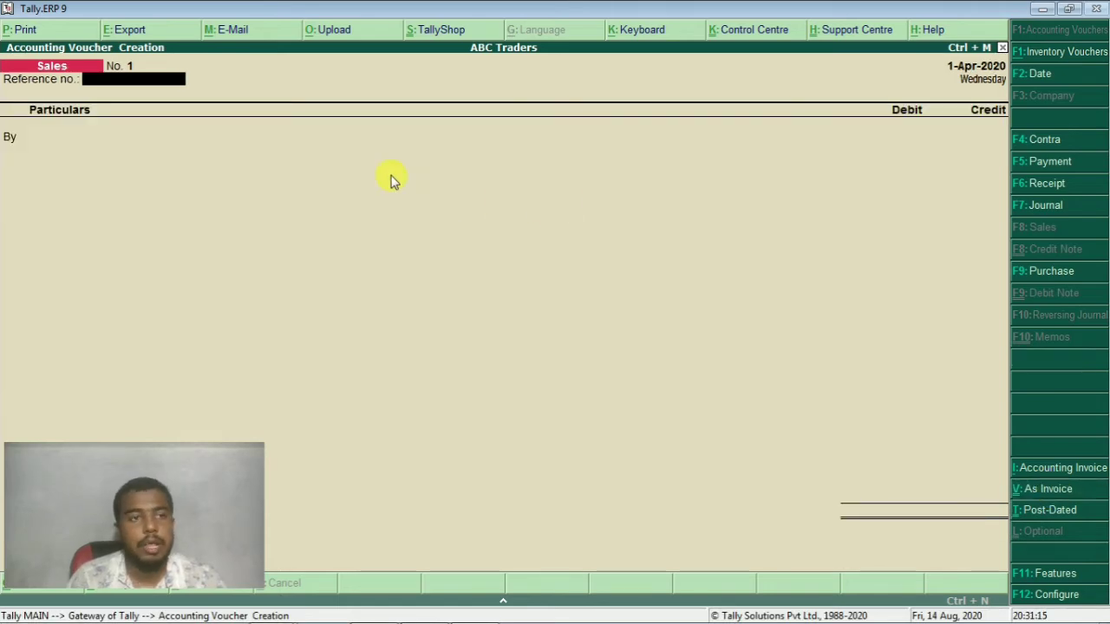
Leave the sales voucher's reference number blank, choose Khanna Brothers as the debited ledger and accept the party details
key("Return")
key("alt+Tab")
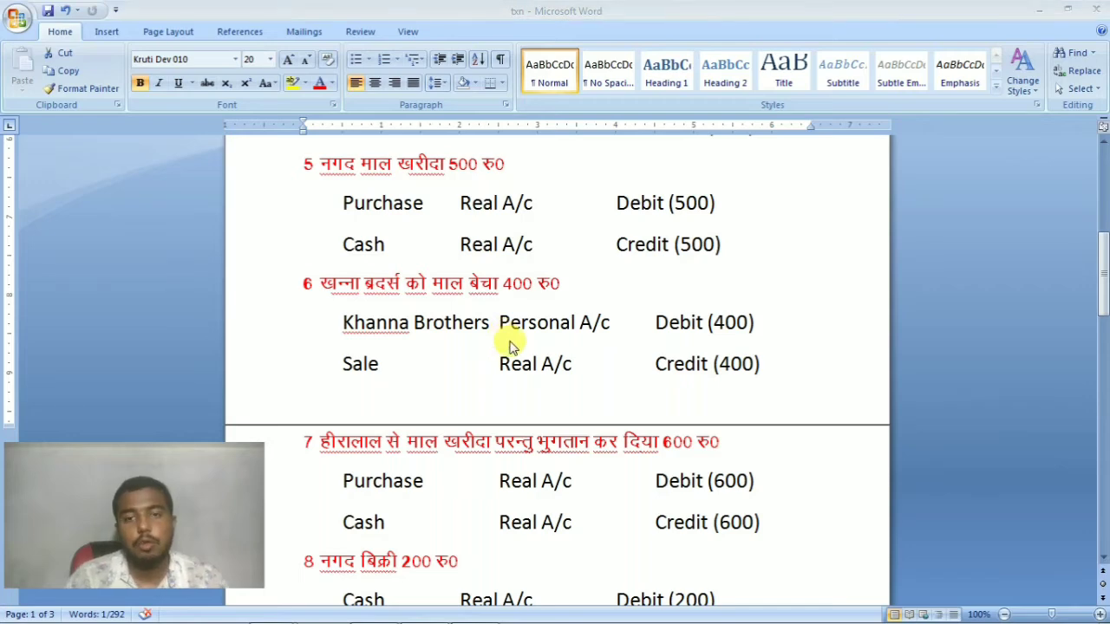
key("alt+Tab")
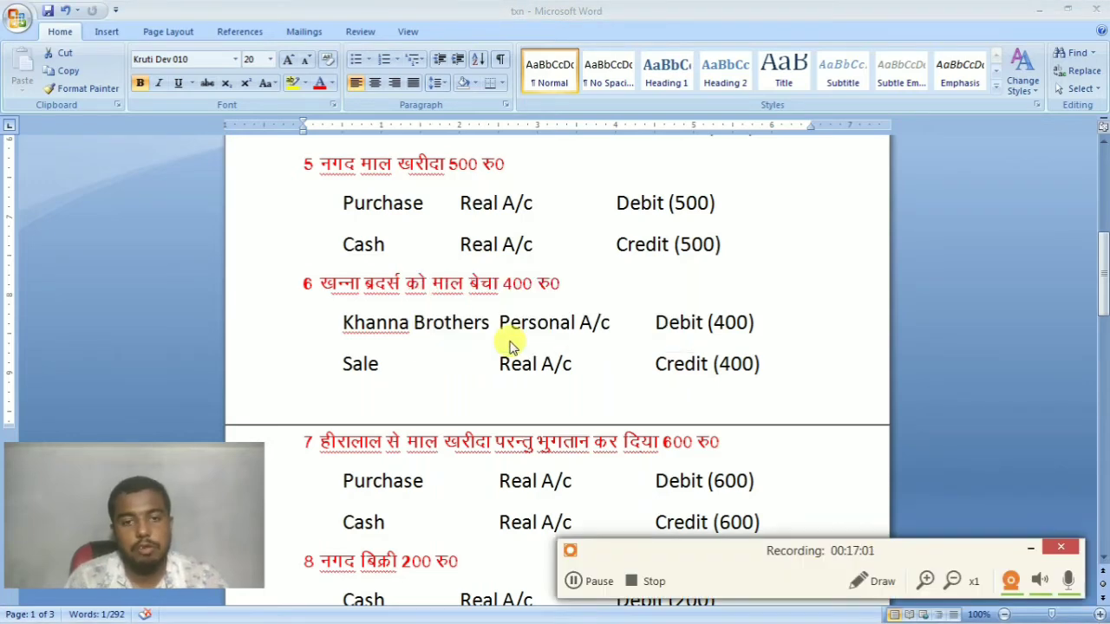
key("alt+Tab")
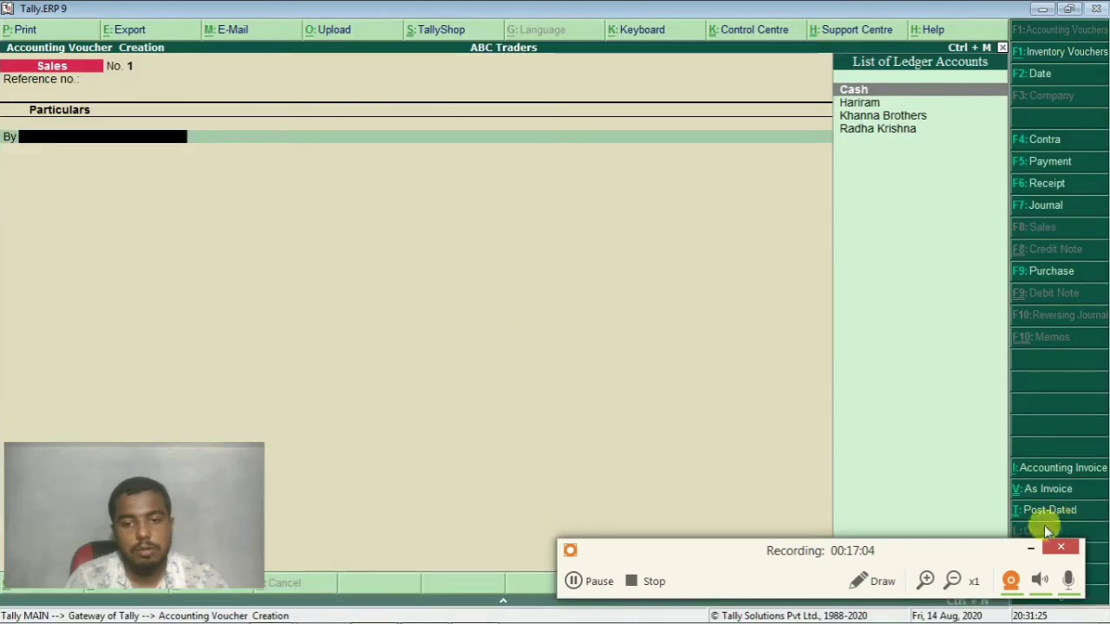
left_click(1031, 548)
key("alt+Tab")
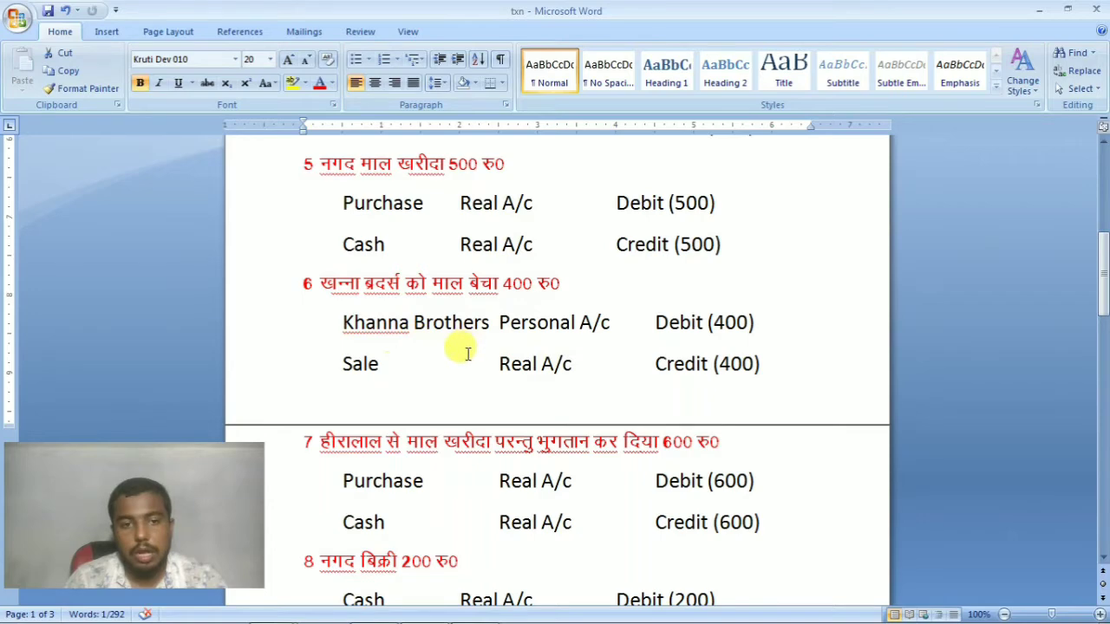
key("alt+Tab")
key("Down")
key("Down")
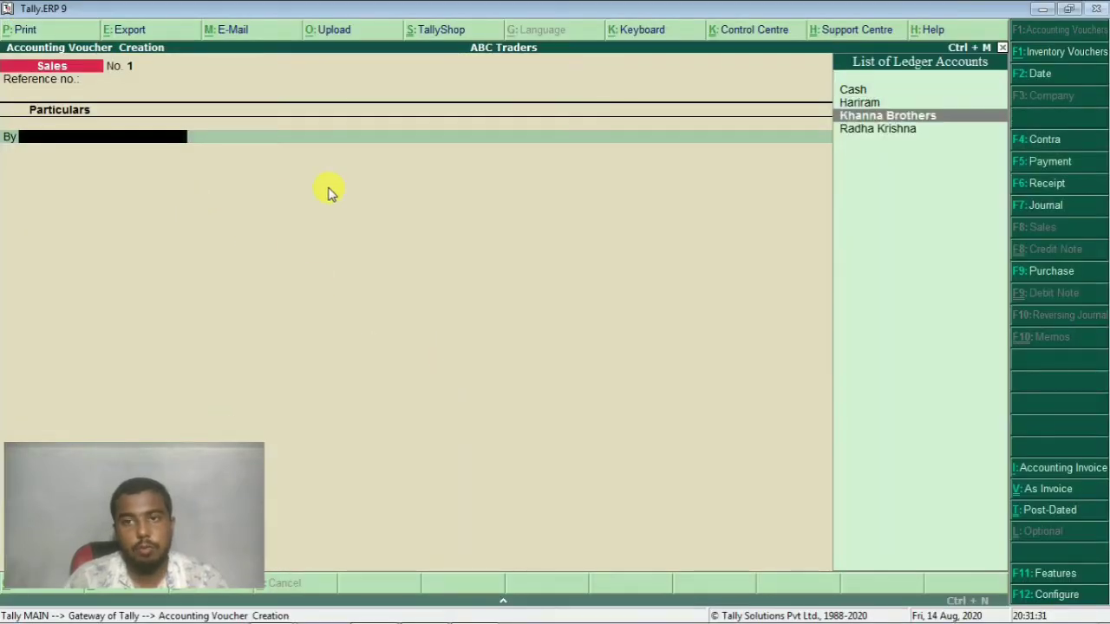
key("Return")
key("Return")
key("Return")
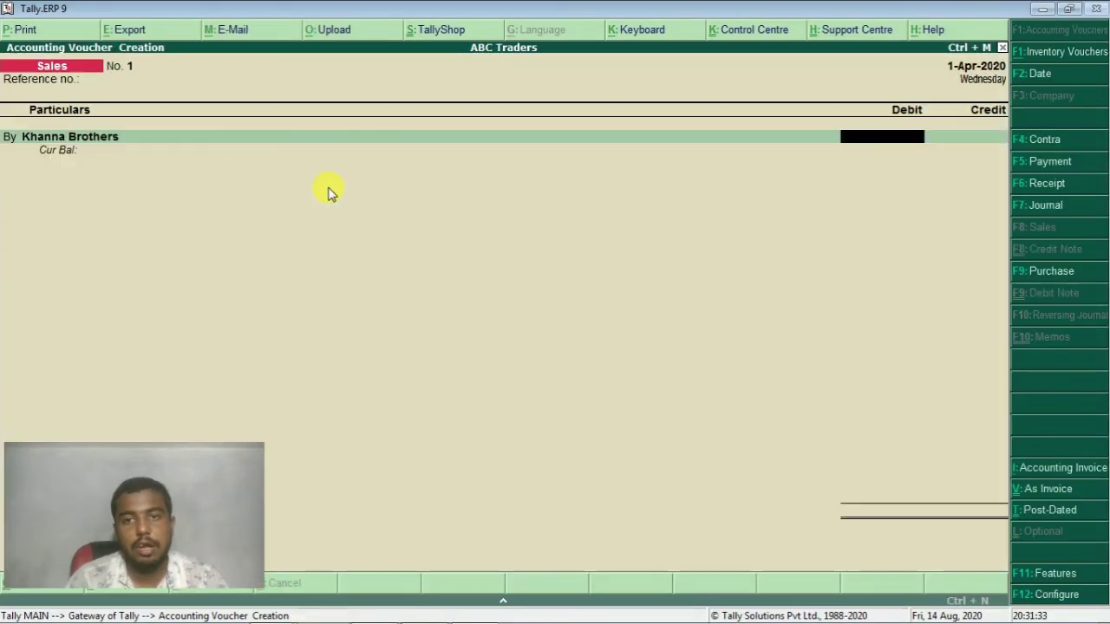
Debit Khanna Brothers with 400, as given for transaction 6 in Word
key("alt+Tab")
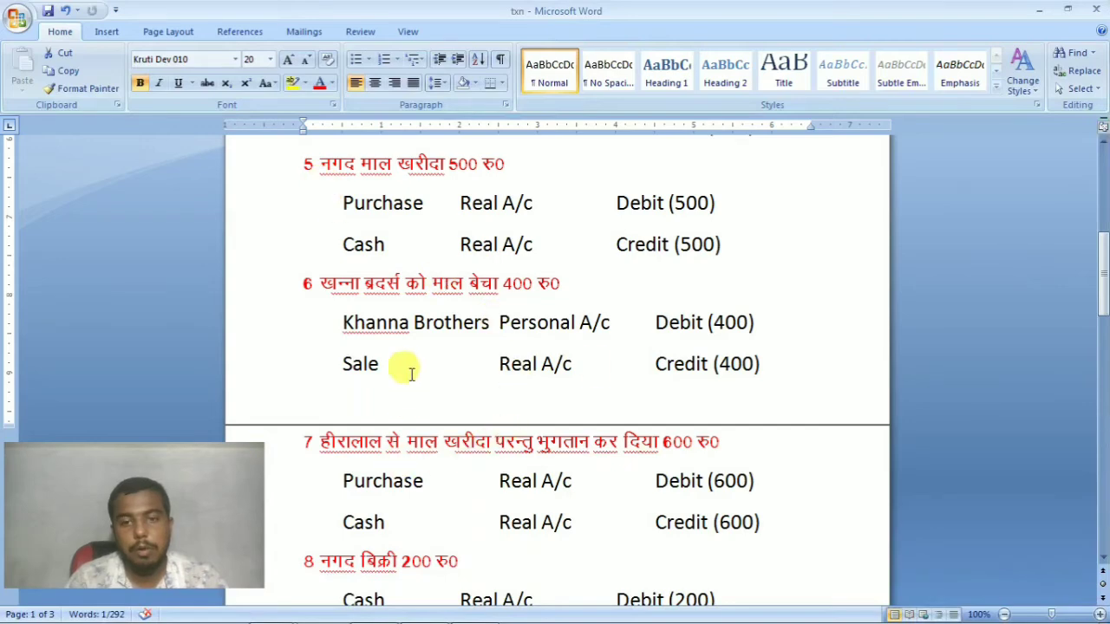
key("alt+Tab")
type("4")
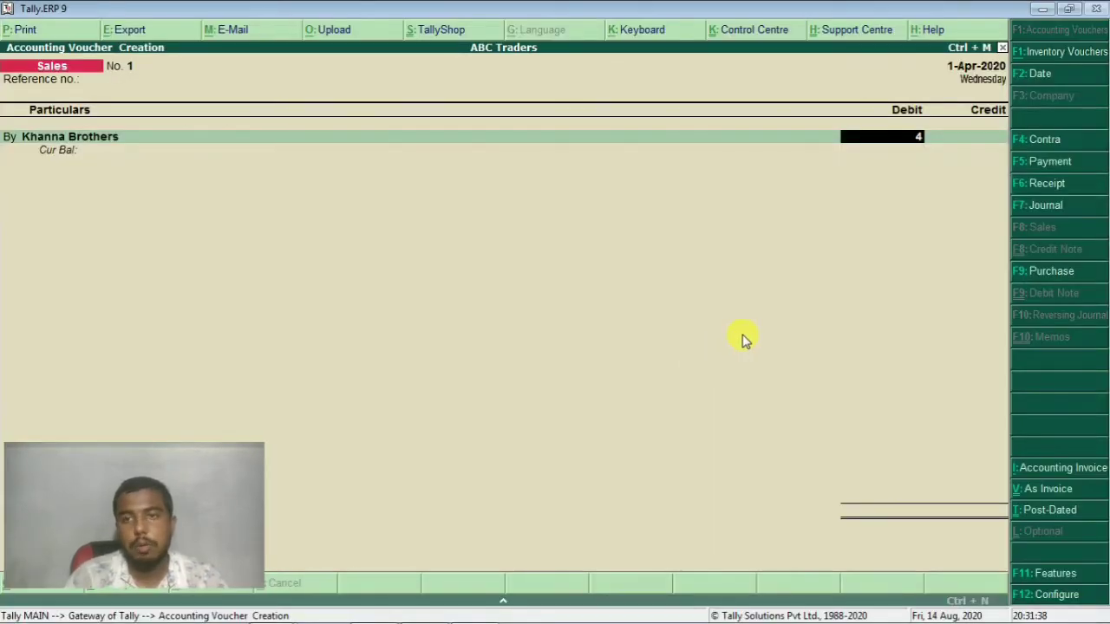
type("00")
key("Return")
Credit Sale with 400.00 and save the sales voucher without a narration
key("Return")
key("Return")
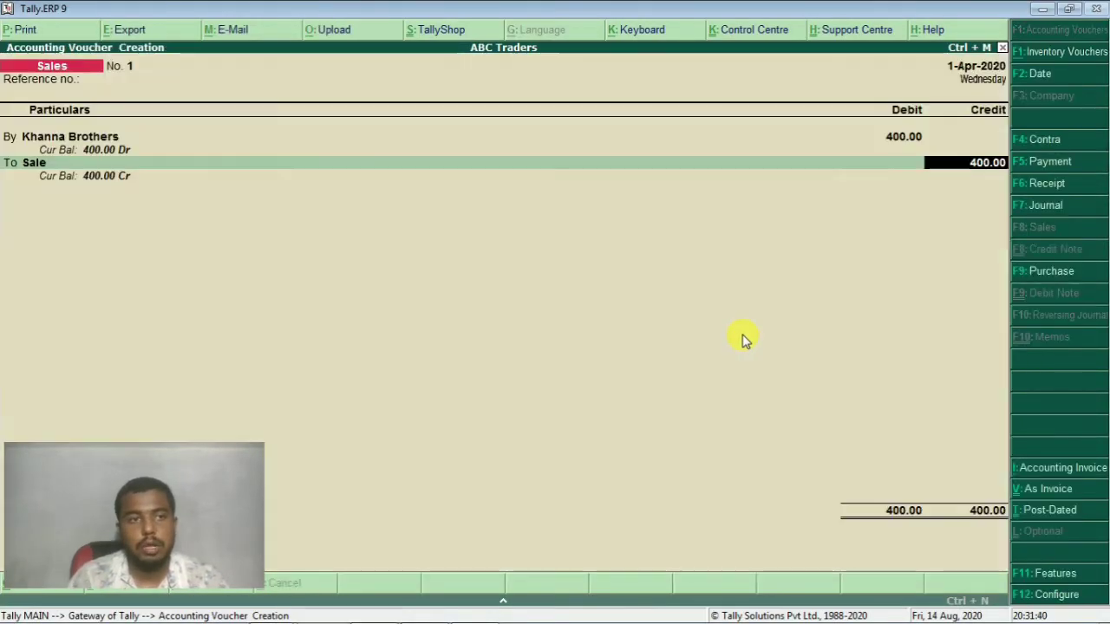
key("Return")
key("Return")
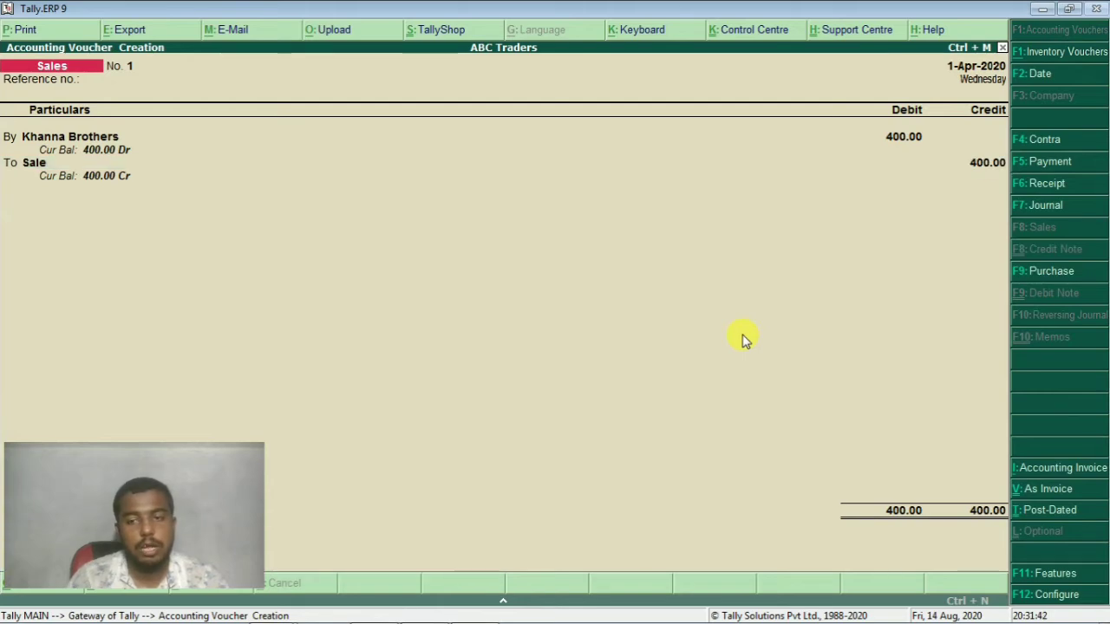
key("Return")
Consult transaction 7, the purchase paid in cash, in Word and switch to a payment voucher in Tally
key("alt+Tab")
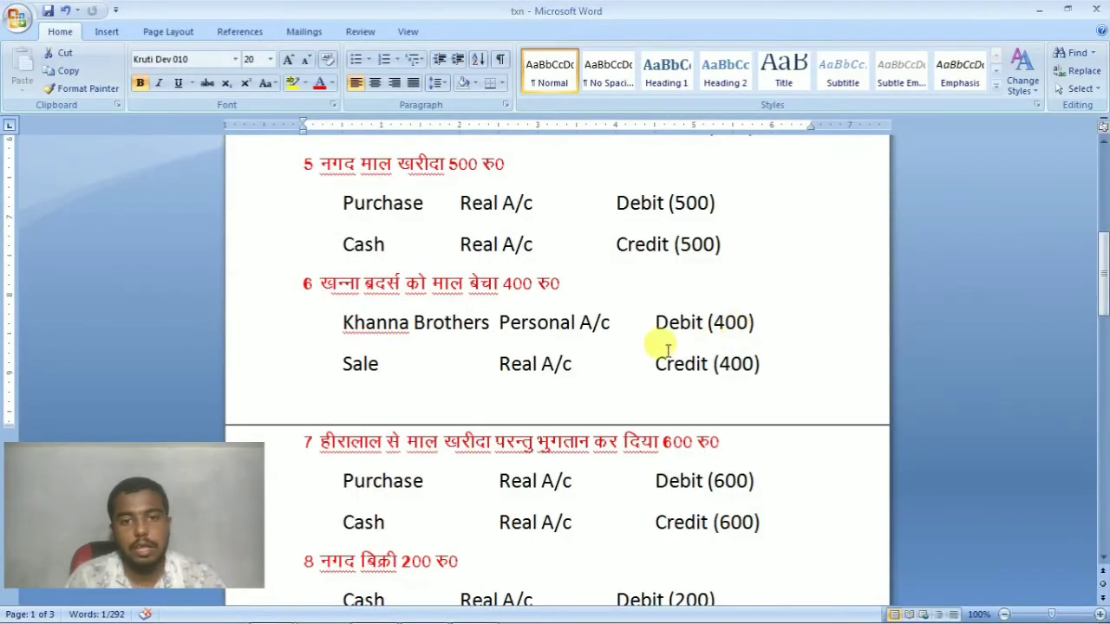
scroll(485, 381, "down", 2)
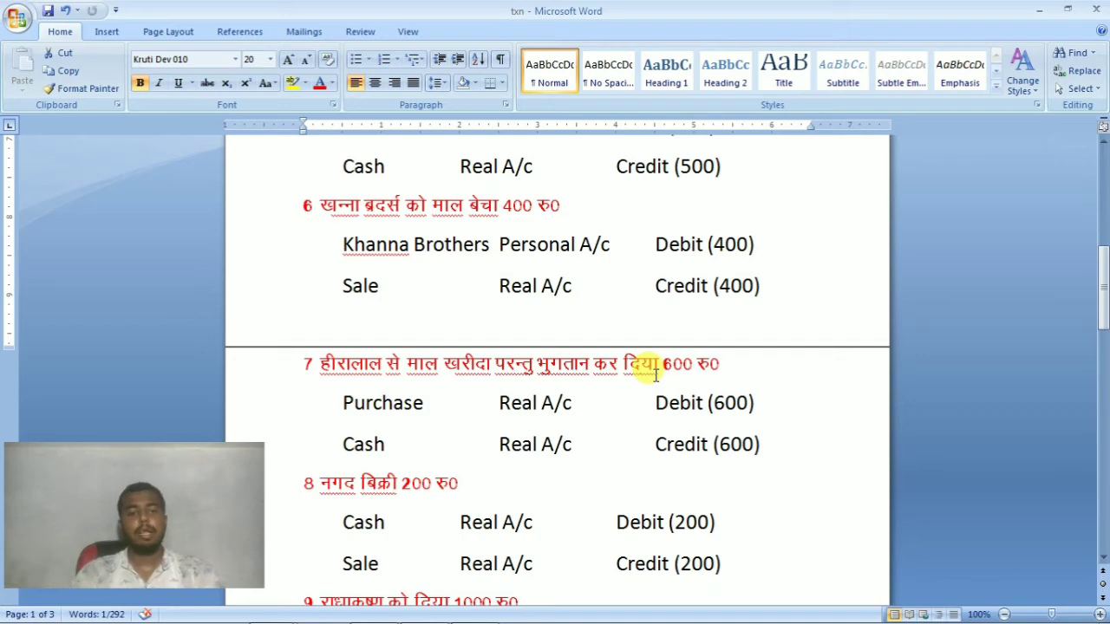
left_click(373, 402)
left_click(374, 444)
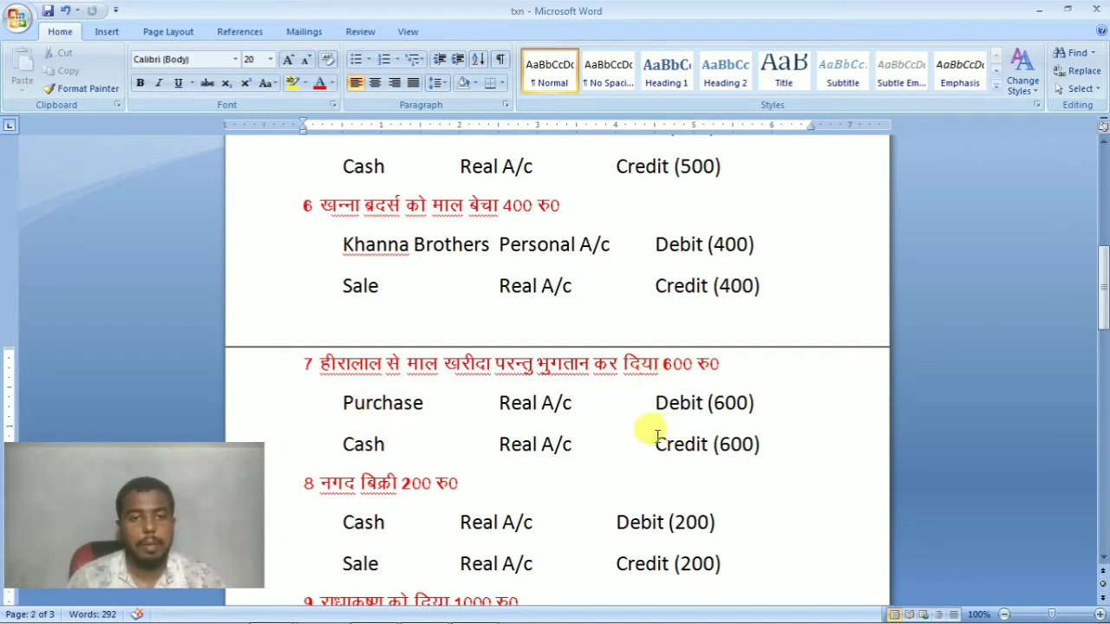
key("alt+Tab")
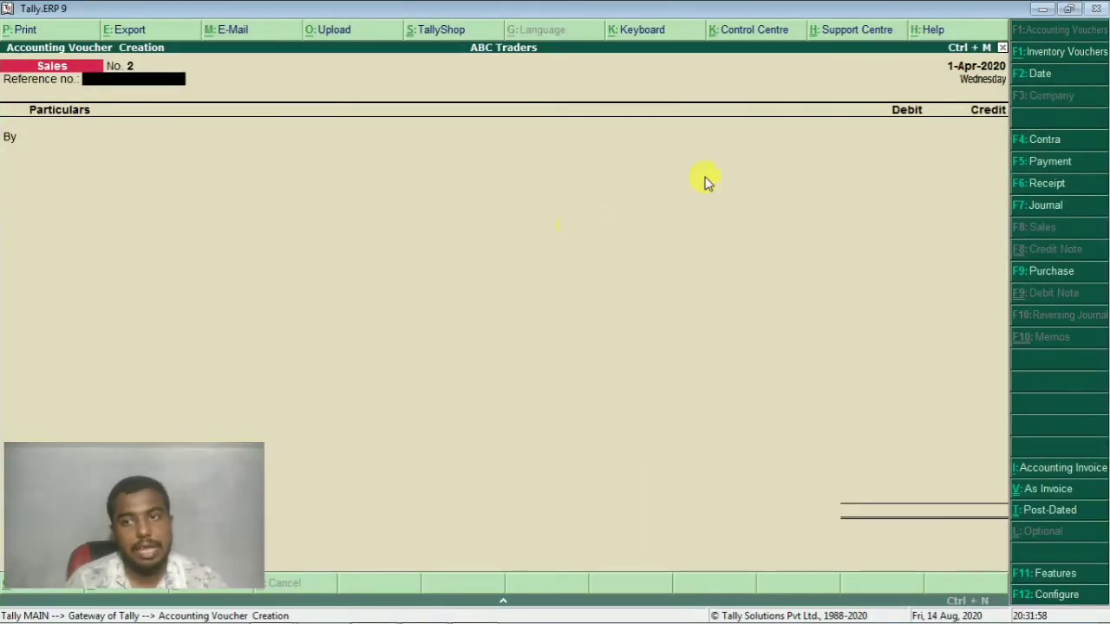
left_click(1051, 162)
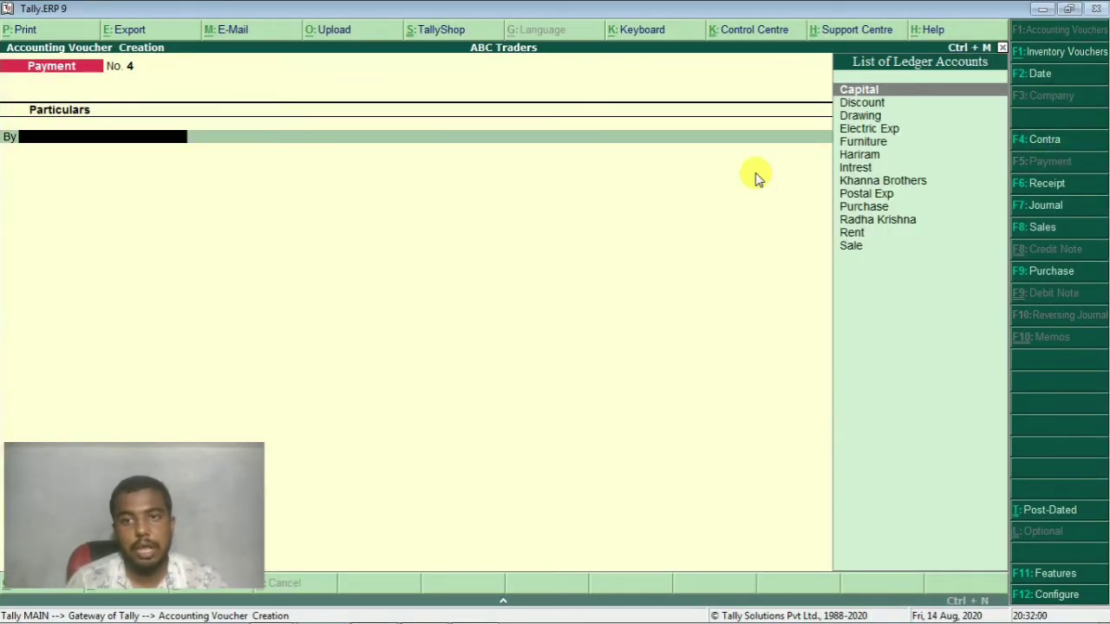
Choose Purchase as the debited ledger of the payment voucher for transaction 7
key("Down")
key("Down")
key("Down")
key("Down")
key("Down")
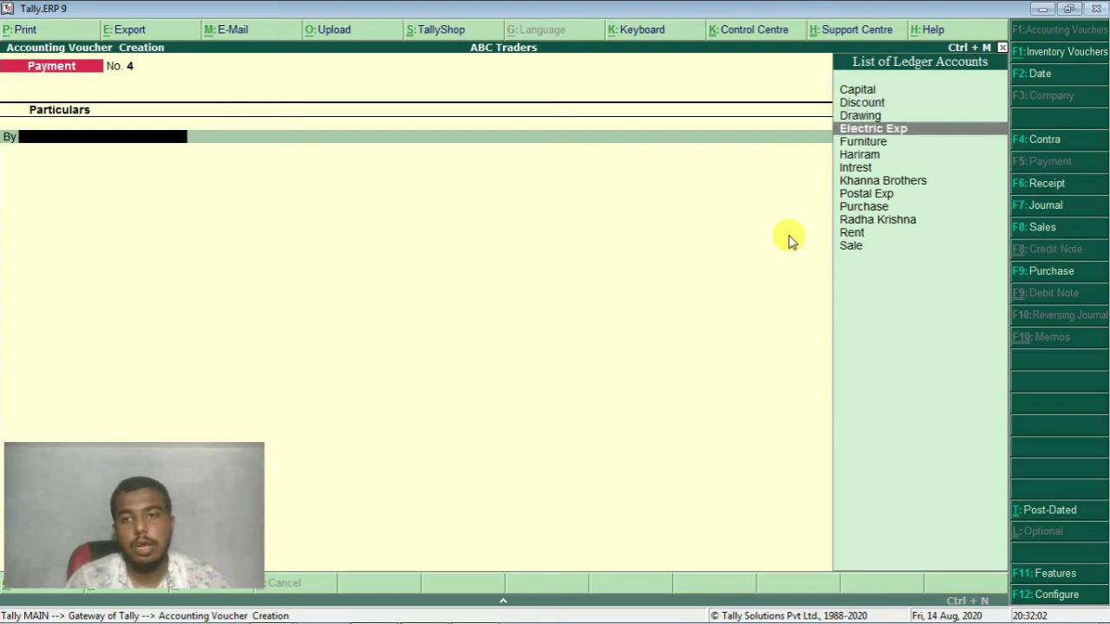
key("Up")
key("Down")
key("Down")
key("Down")
key("Down")
key("Down")
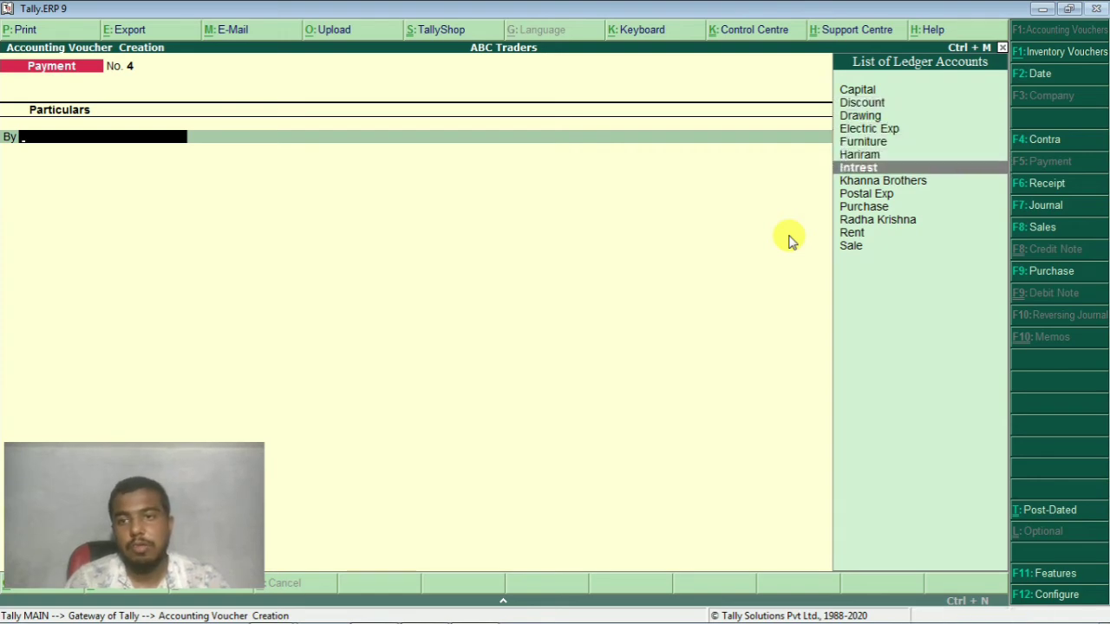
key("Return")
Debit Purchase with 600 as given for transaction 7 in Word, without allocating stock items
key("alt+Tab")
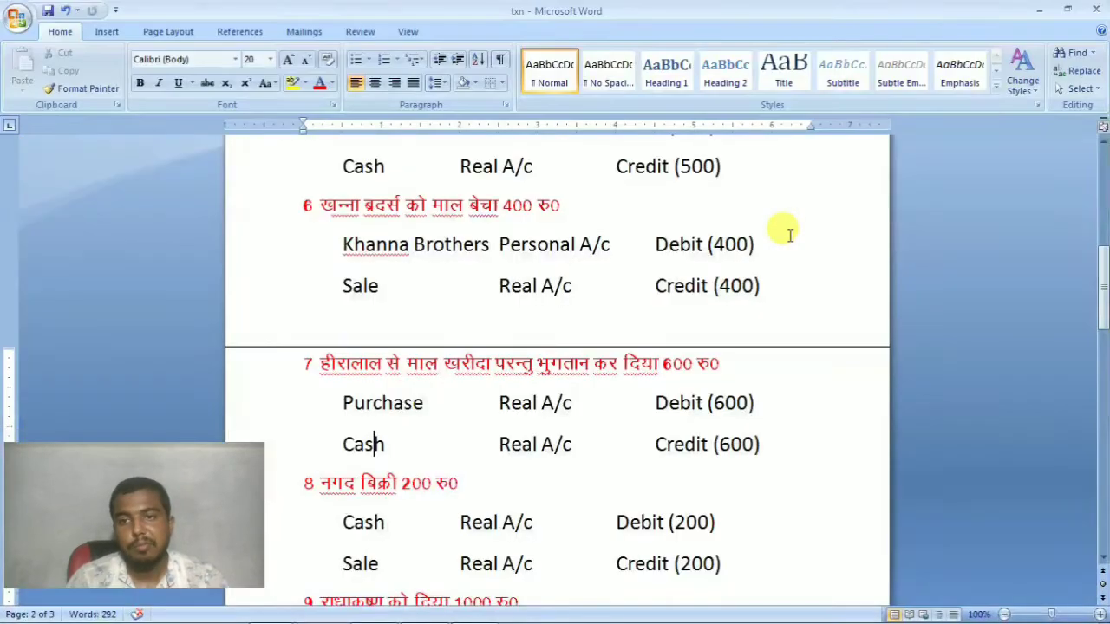
key("alt+Tab")
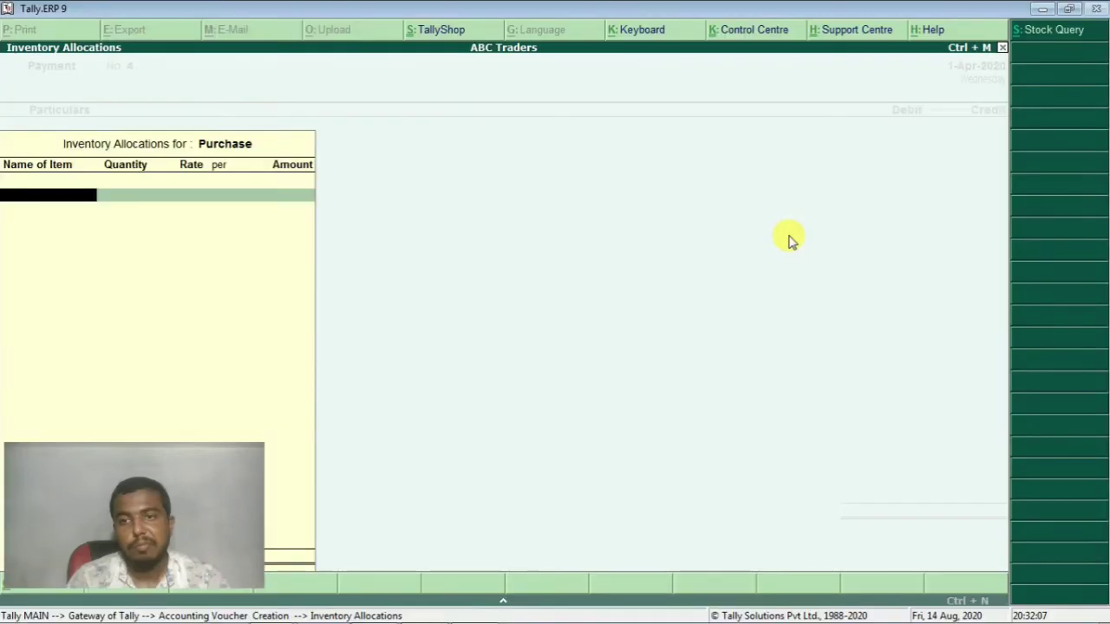
key("Escape")
type("600")
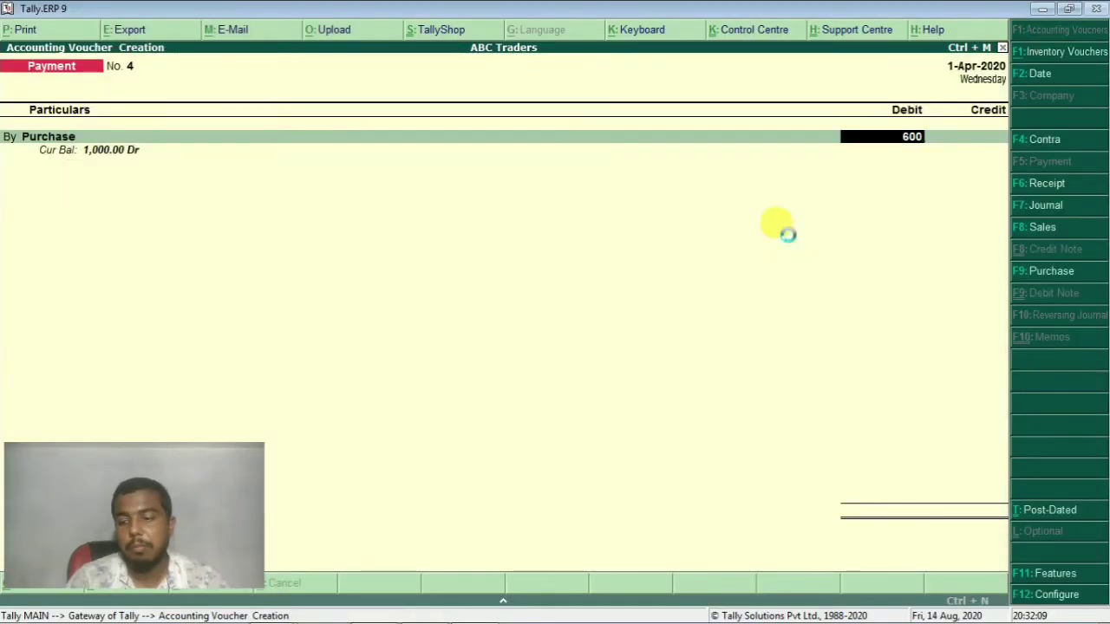
key("Return")
Credit Cash with 600.00 and finish the payment voucher for transaction 7 without a narration
key("Return")
key("Return")
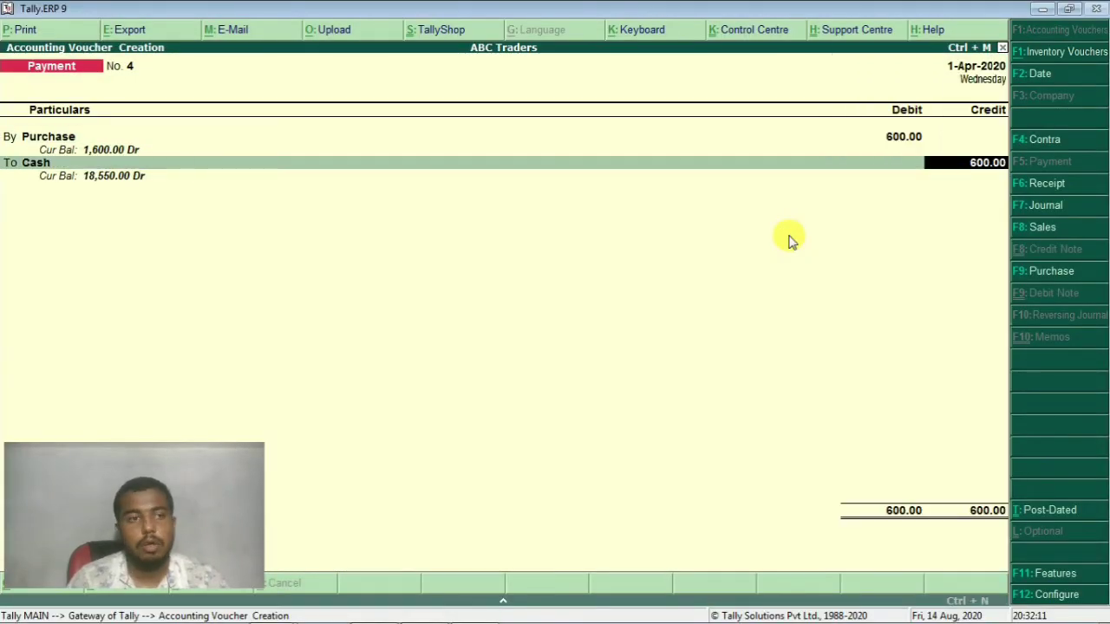
key("Return")
key("Return")
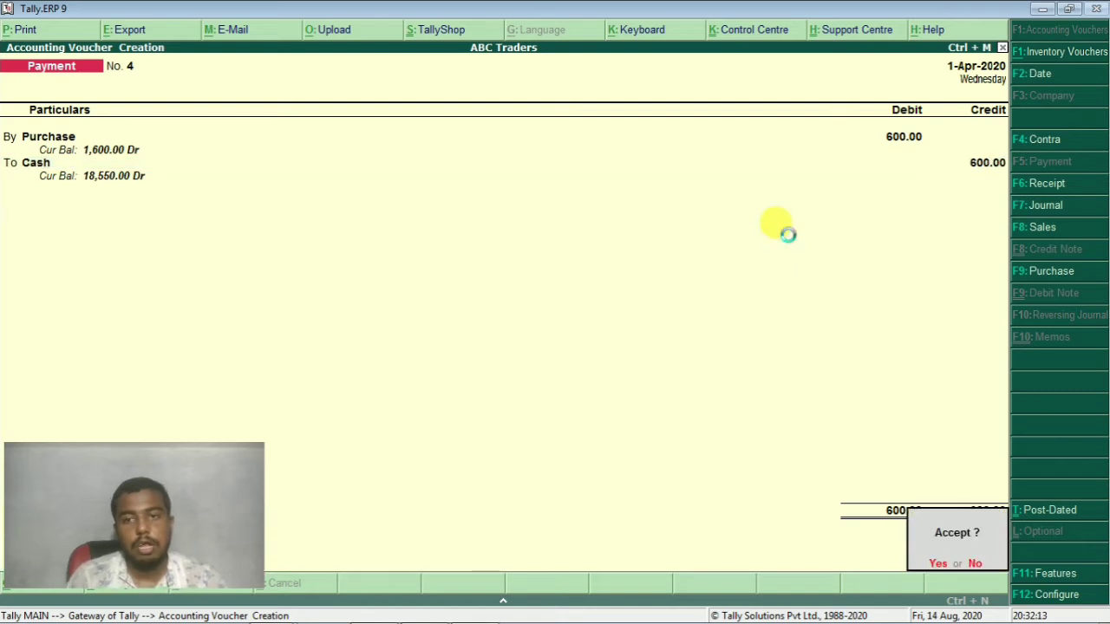
Consult transaction 8, the cash sale, in Word and switch to a receipt voucher in Tally
key("alt+Tab")
scroll(513, 402, "down", 1)
scroll(512, 410, "down", 1)
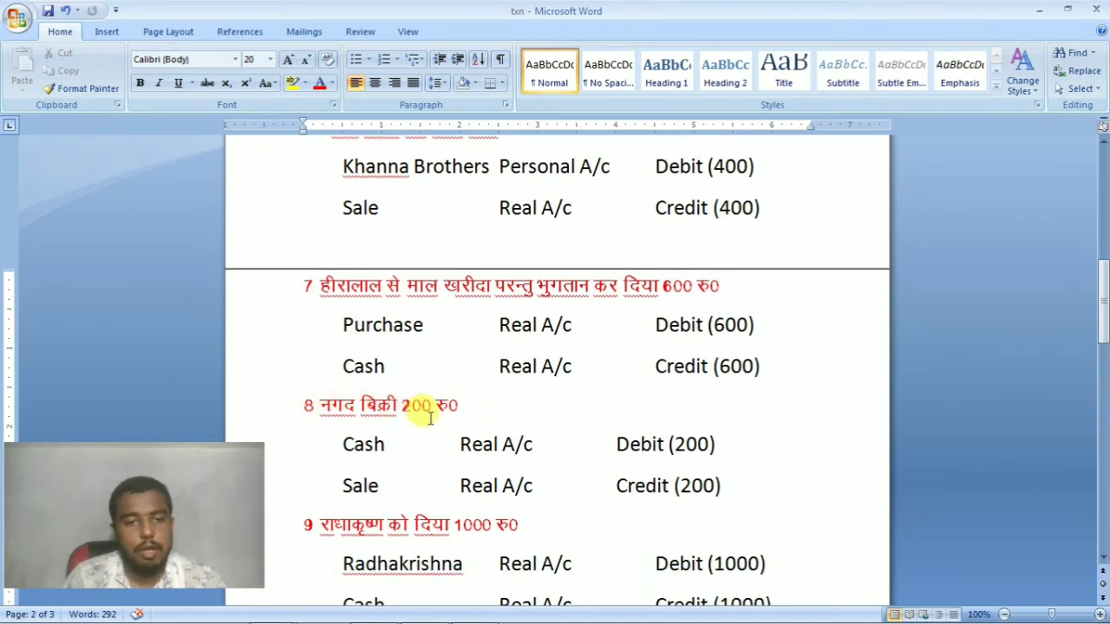
scroll(427, 416, "down", 1)
key("alt+Tab")
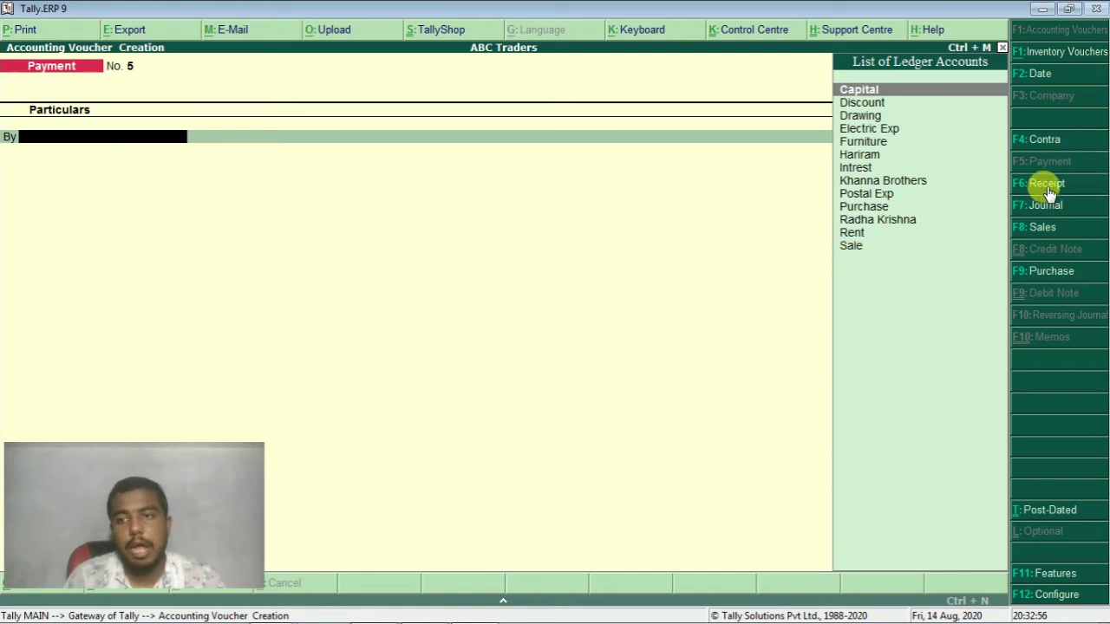
key("F6")
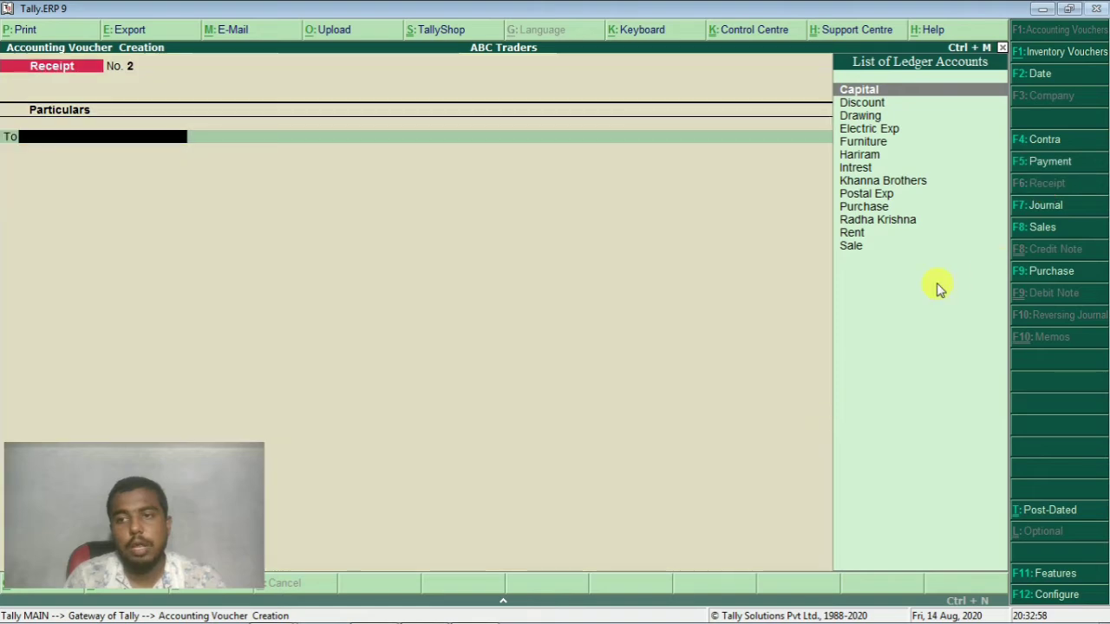
Choose Sale as the credited ledger of the receipt voucher for transaction 8
key("Down")
key("Down")
key("Down")
key("Down")
key("Down")
key("Down")
key("Down")
key("Down")
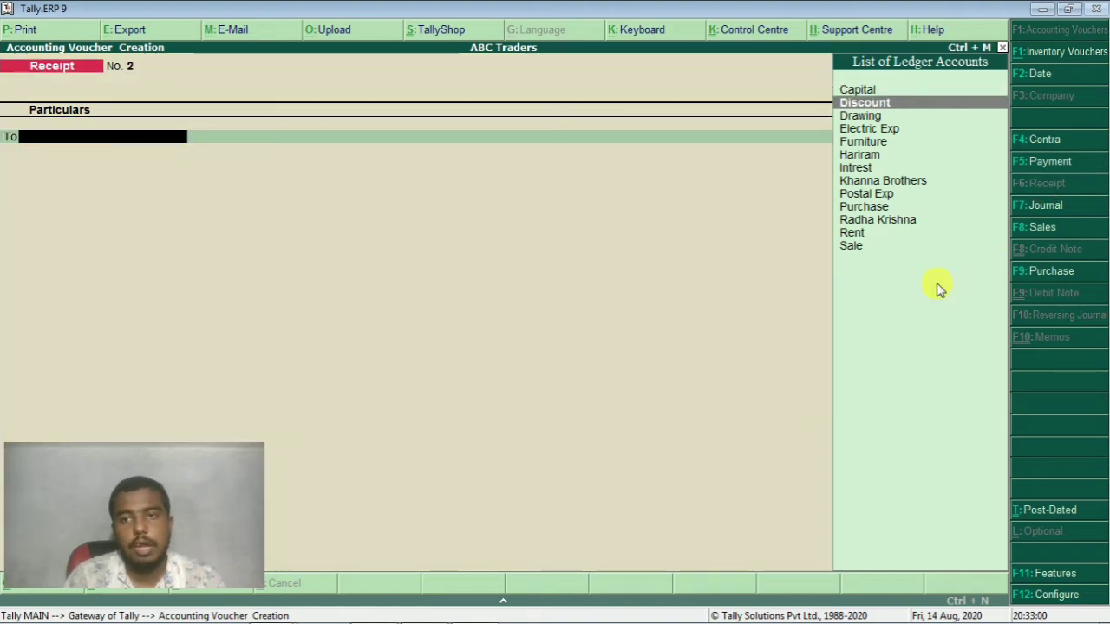
key("Down")
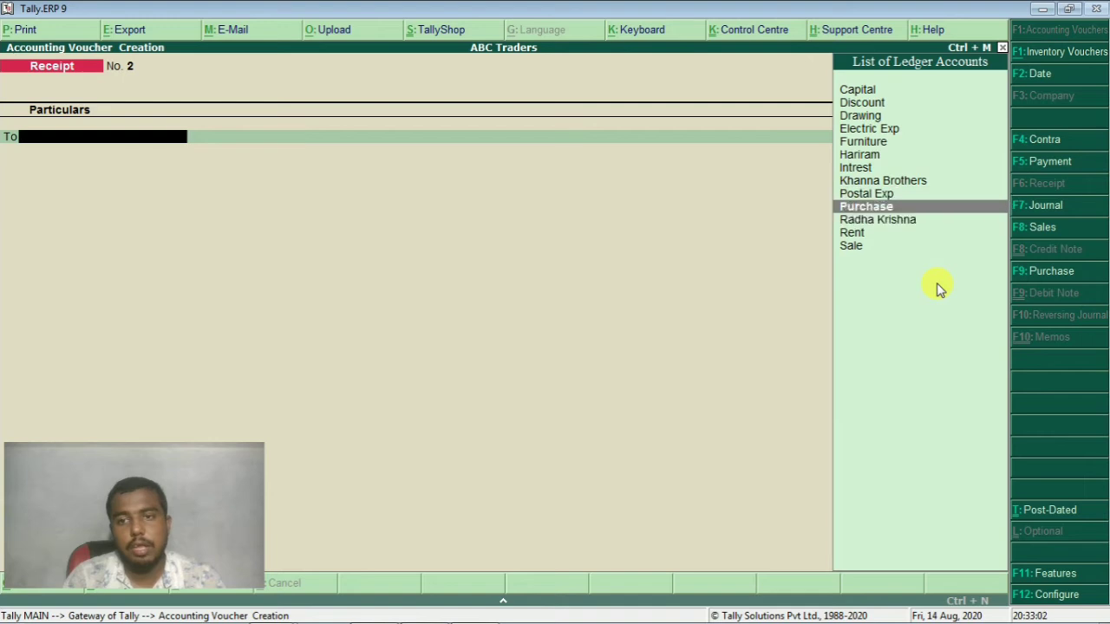
key("Up")
key("Up")
key("Up")
key("Down")
key("Down")
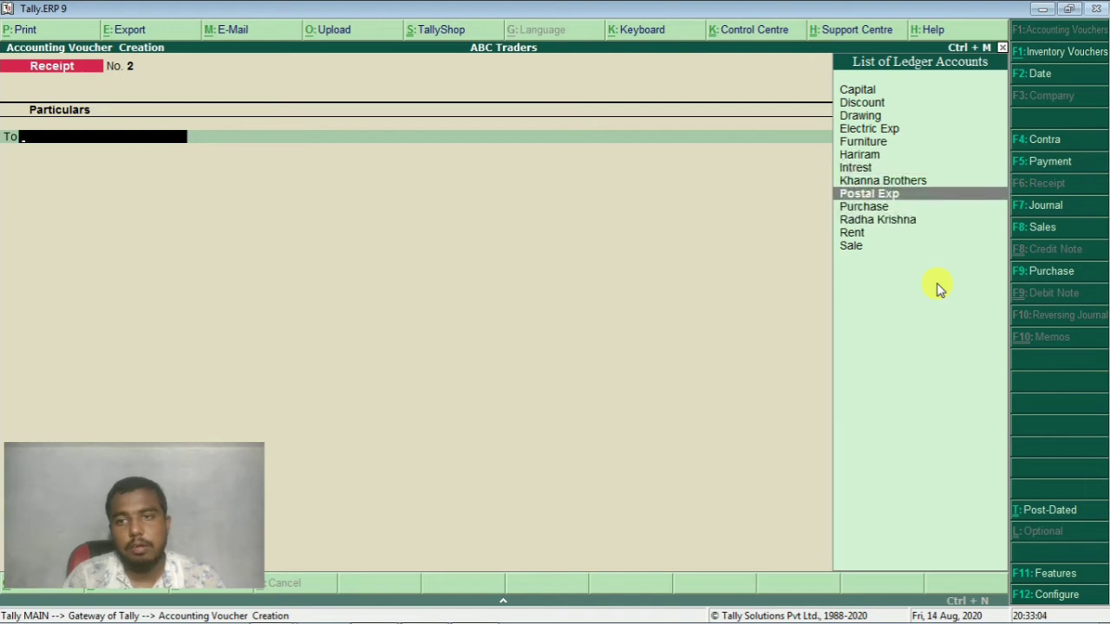
key("Down")
key("Down")
key("Down")
key("Down")
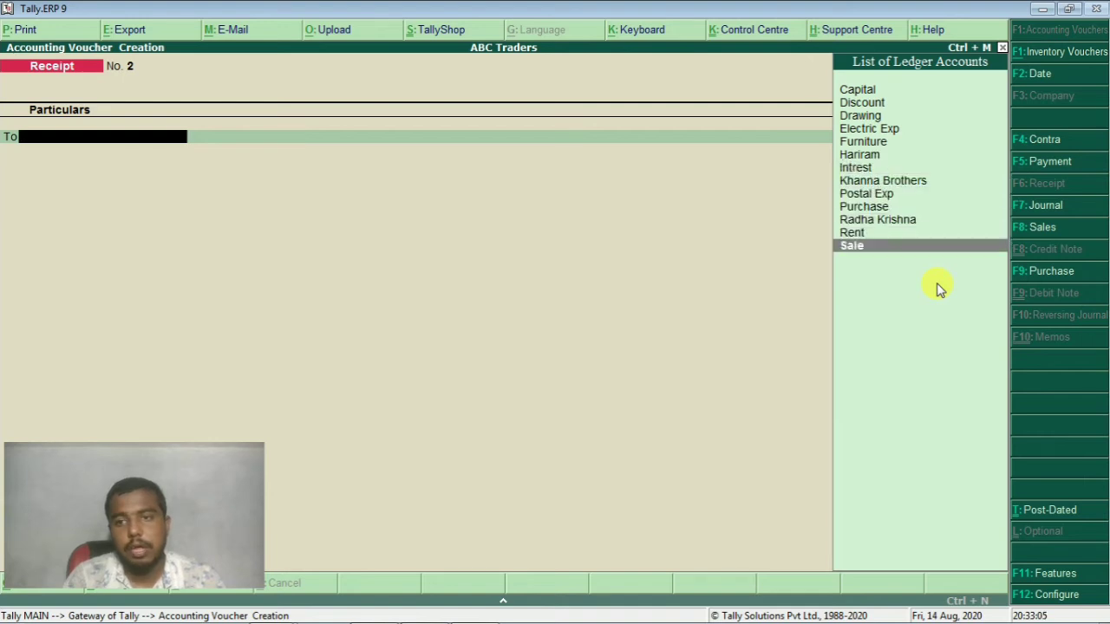
key("Return")
key("Escape")
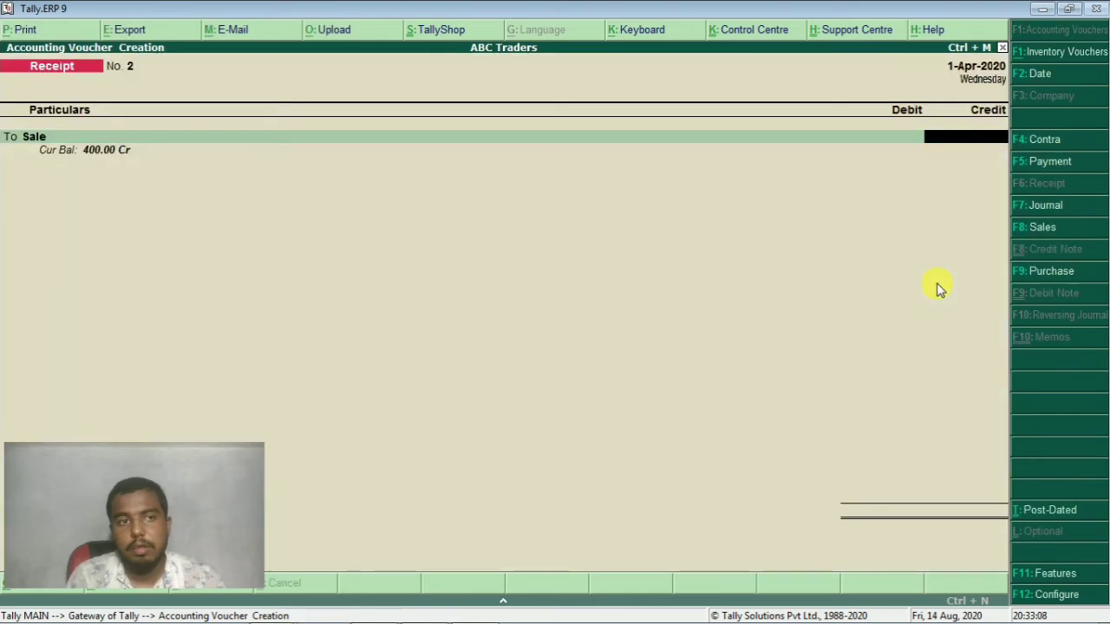
Check transaction 8's amount in Word and credit Sale with 200 in the Tally receipt voucher
key("alt+Tab")
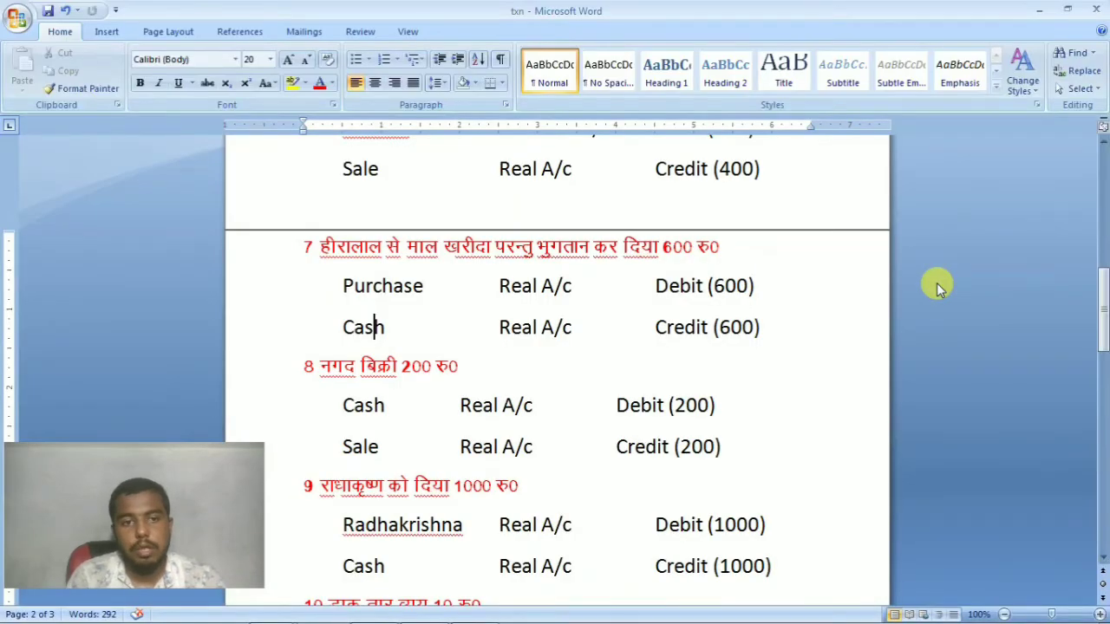
key("alt+Tab")
type("2")
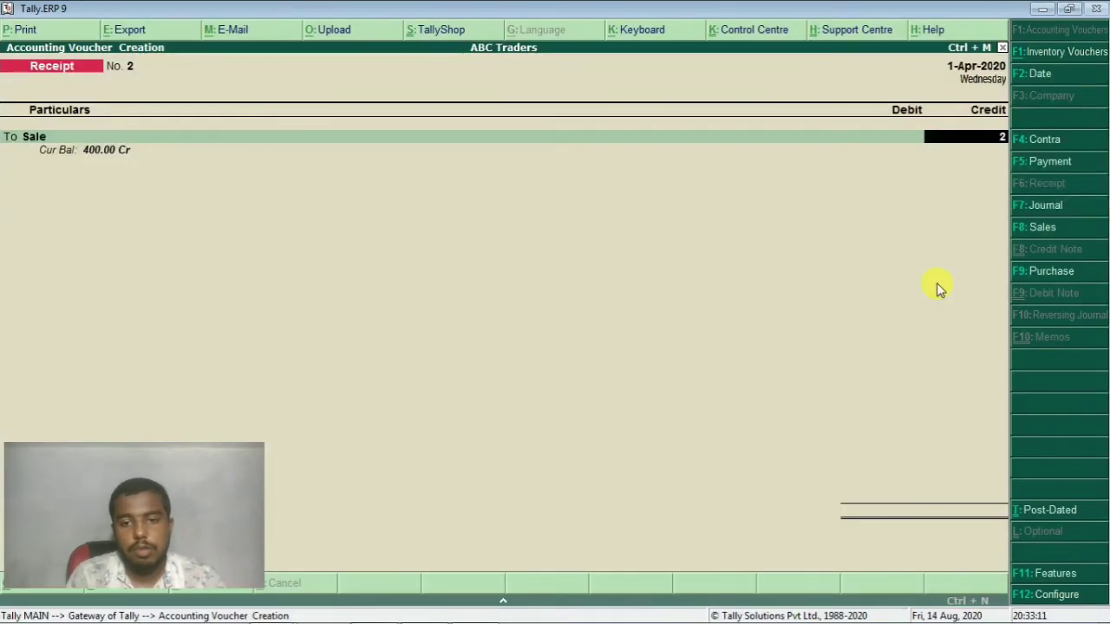
type("00")
key("Return")
key("Return")
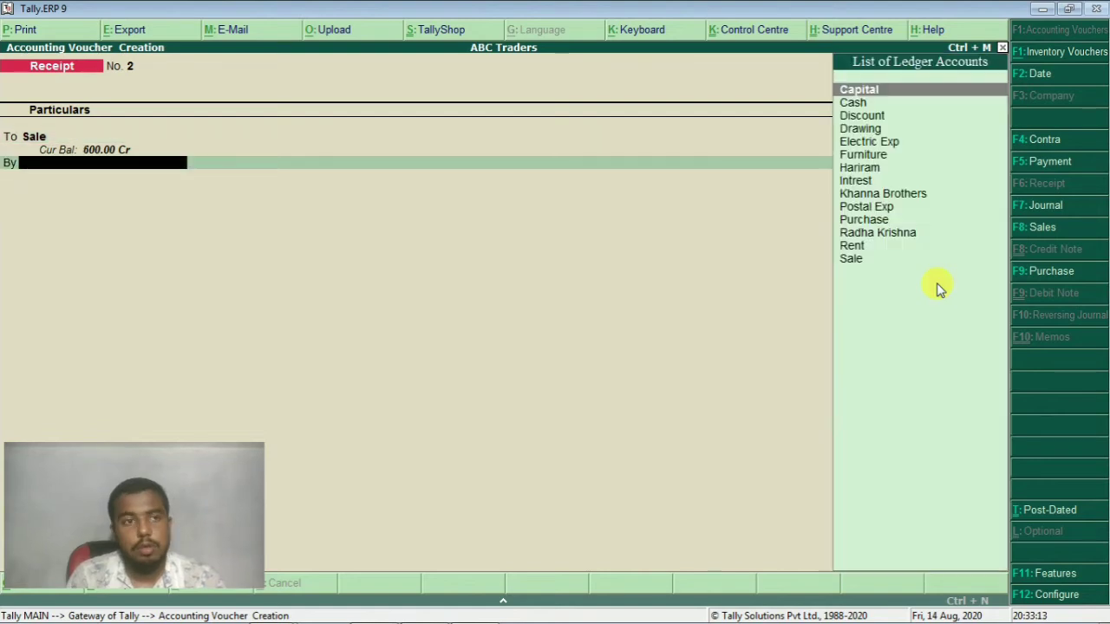
Debit Cash with 200.00 and save the receipt voucher without a narration
key("Down")
key("Return")
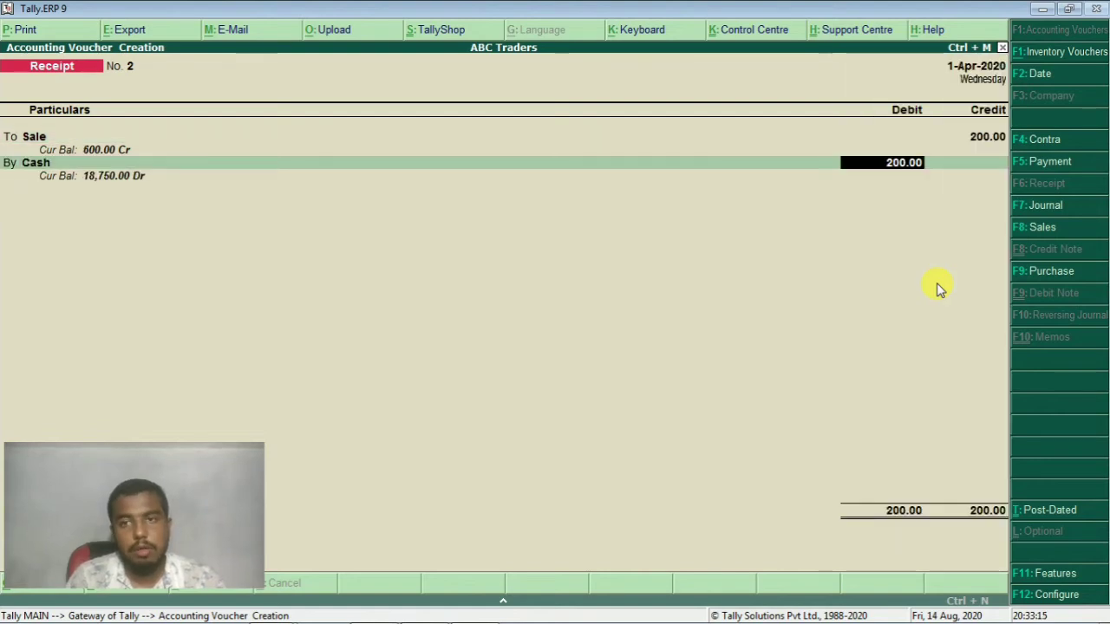
key("Return")
key("Return")
key("Return")
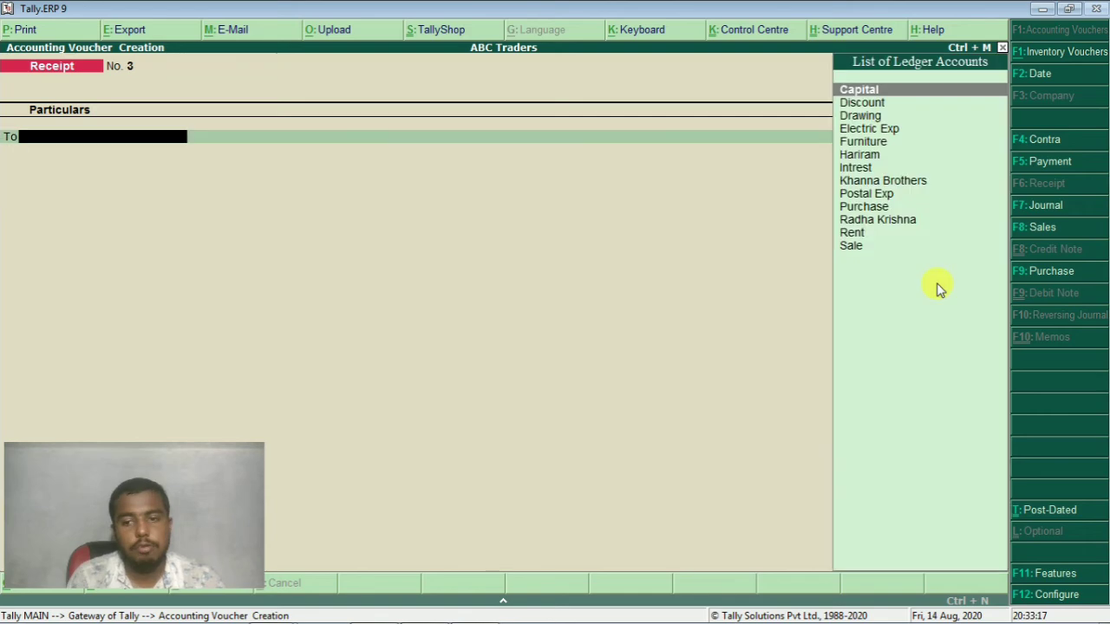
Consult transaction 9, the payment to the creditor, in Word and switch to a payment voucher in Tally
key("alt+Tab")
scroll(727, 344, "down", 2)
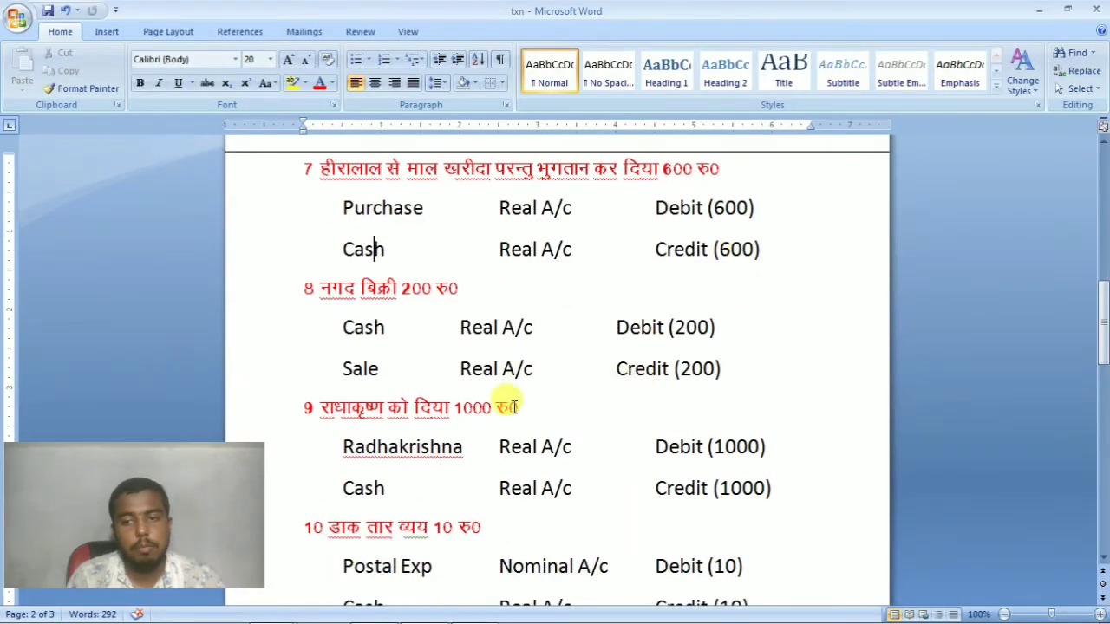
key("alt+Tab")
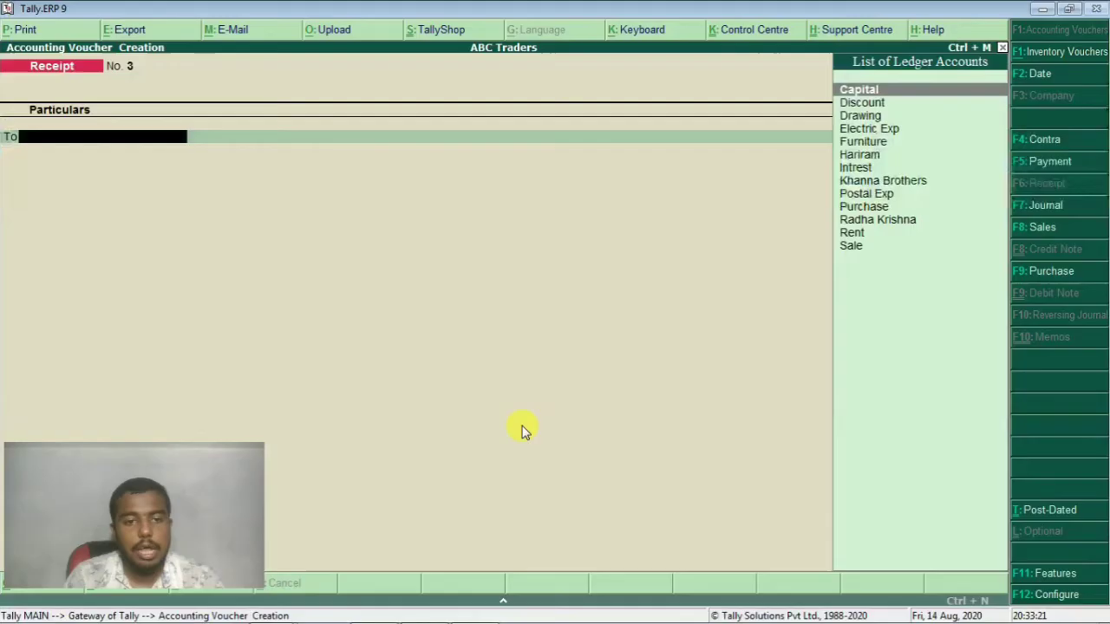
left_click(1045, 162)
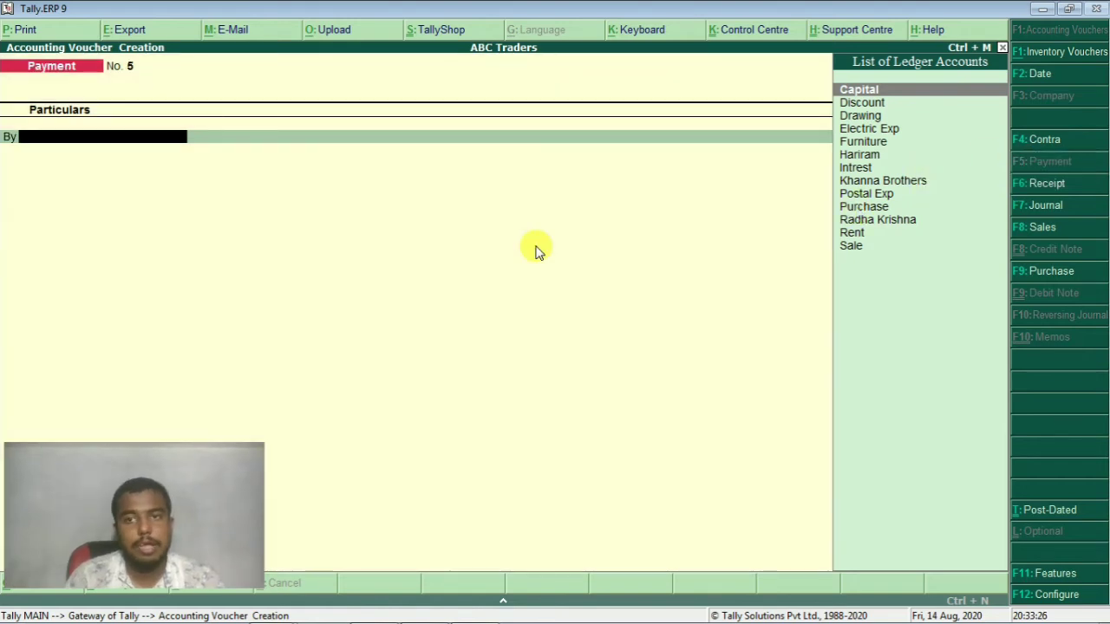
Choose the creditor's ledger named in transaction 9 as the debited account of the payment voucher
key("Down")
key("Down")
key("Down")
key("Down")
key("Down")
key("Down")
key("Down")
key("Down")
key("Down")
key("Down")
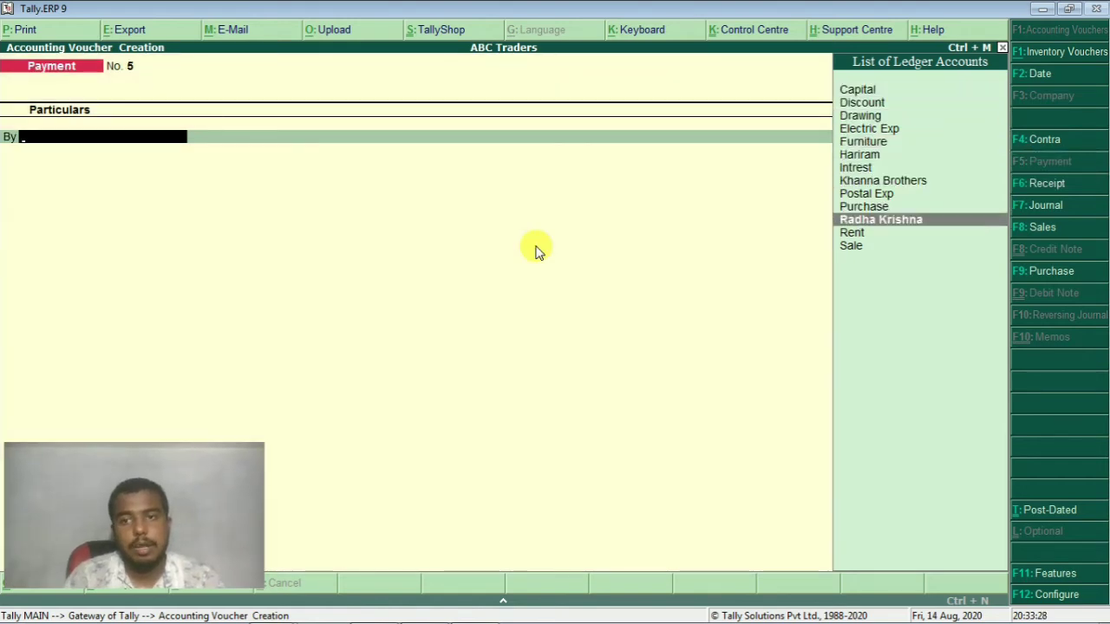
key("Return")
Debit the creditor with 1000 as given for transaction 9 in Word, adjusting it as Agst Ref against bill 1
key("alt+Tab")
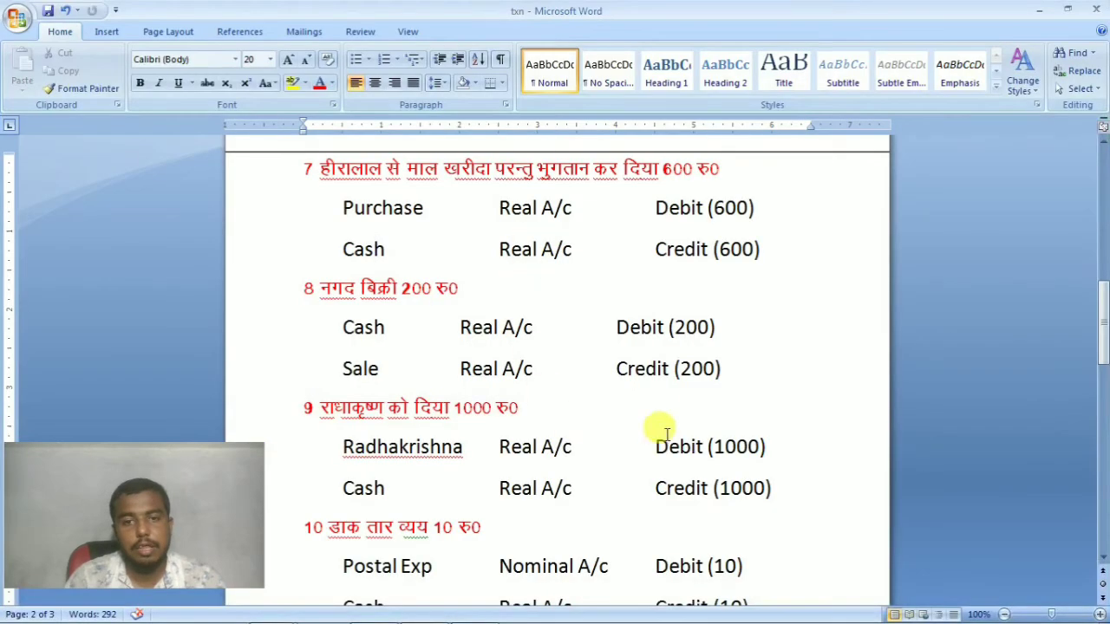
key("alt+Tab")
type("100")
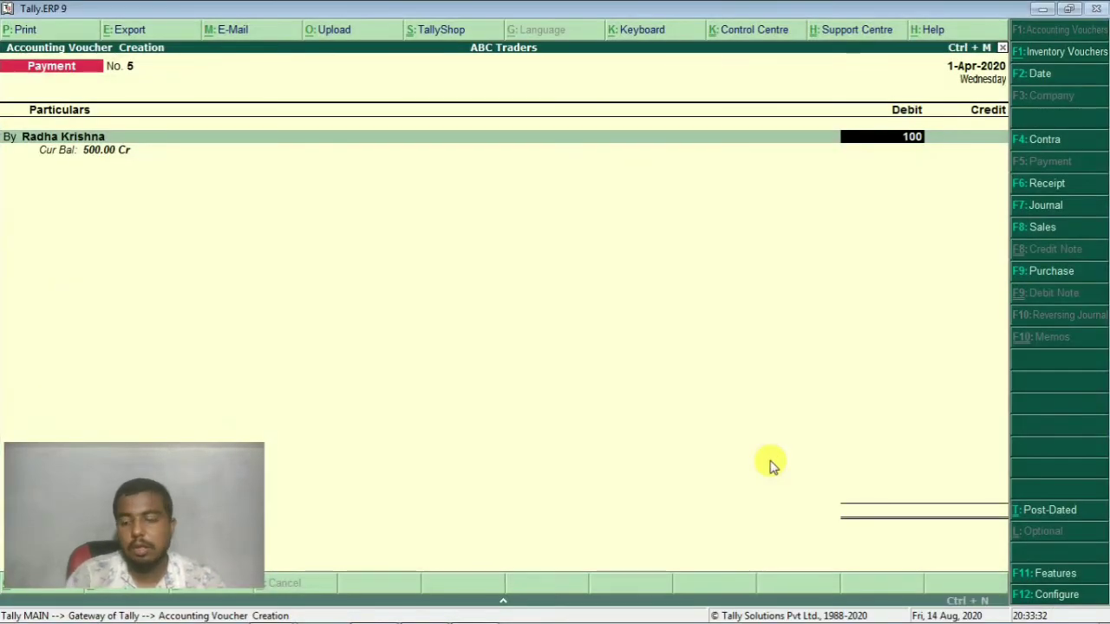
key("Return")
key("Return")
key("Return")
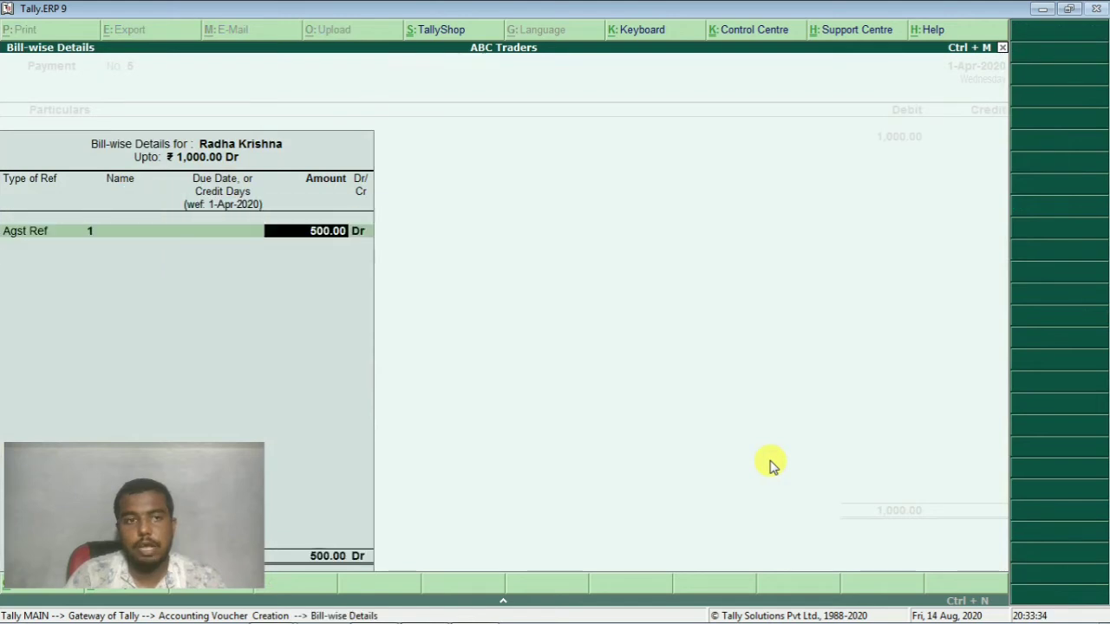
key("Return")
key("Return")
key("Return")
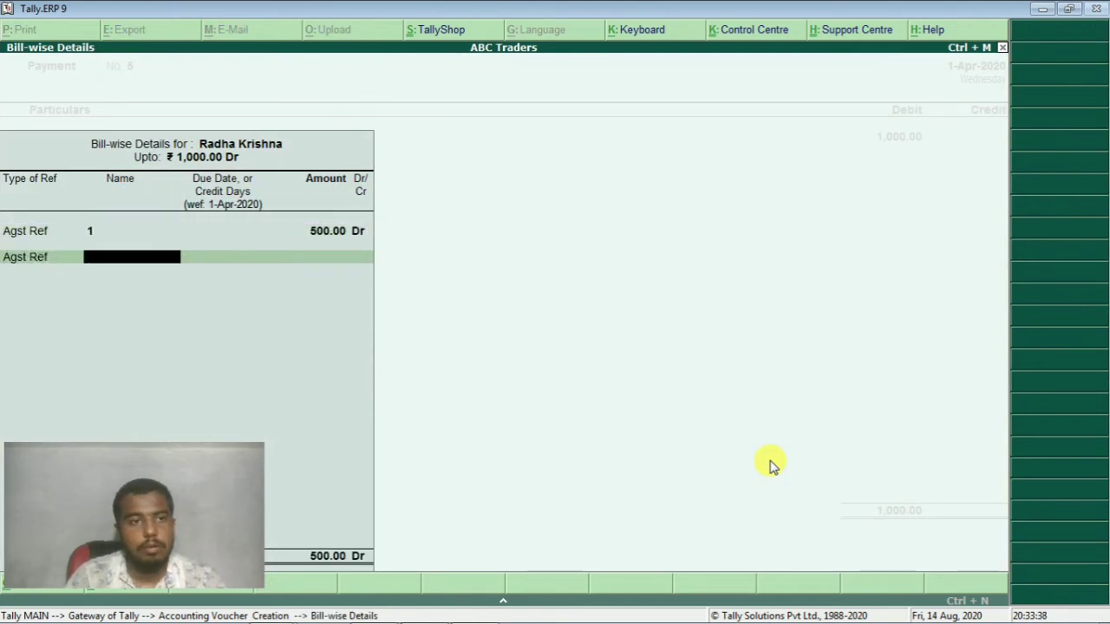
key("BackSpace")
key("BackSpace")
key("Return")
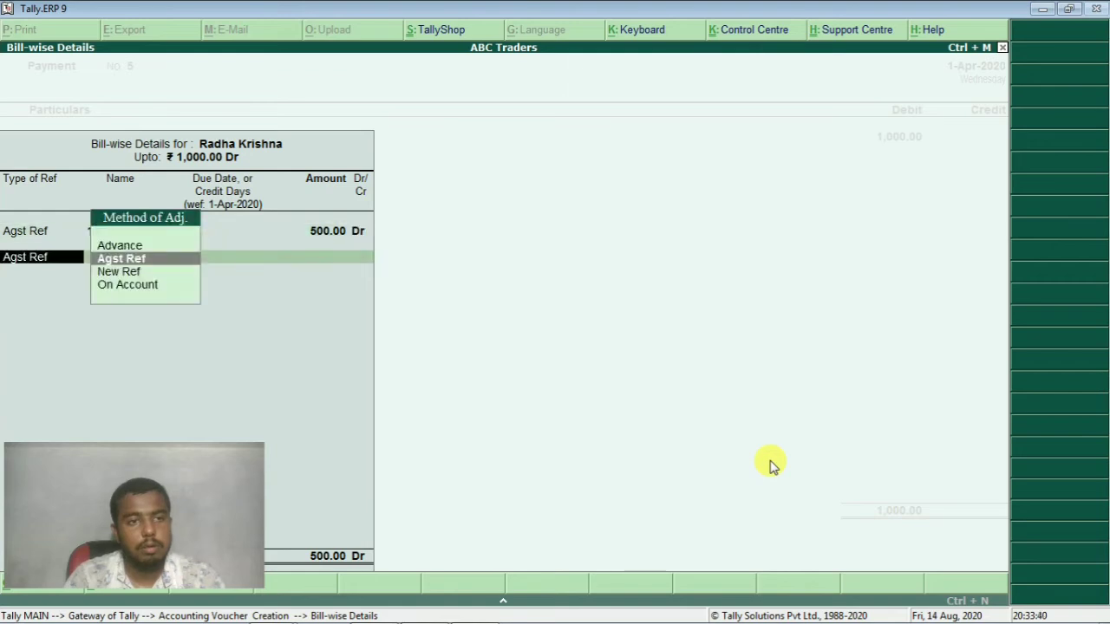
key("BackSpace")
key("BackSpace")
Set the bill-wise amount against reference 1 to 1000 and accept the bill details
type("1000")
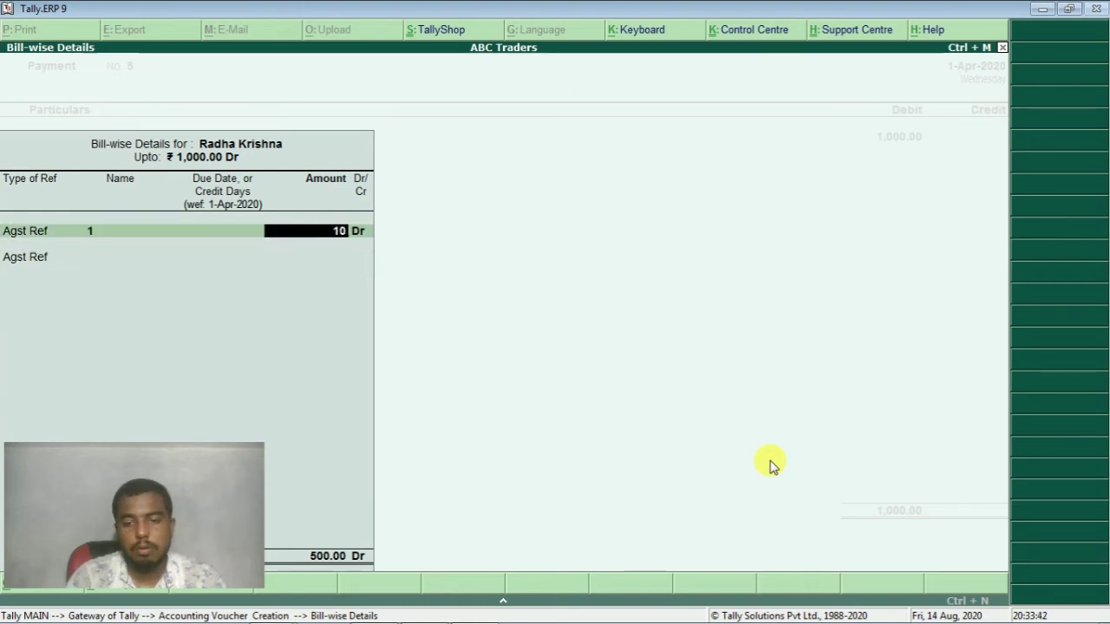
key("Return")
key("Return")
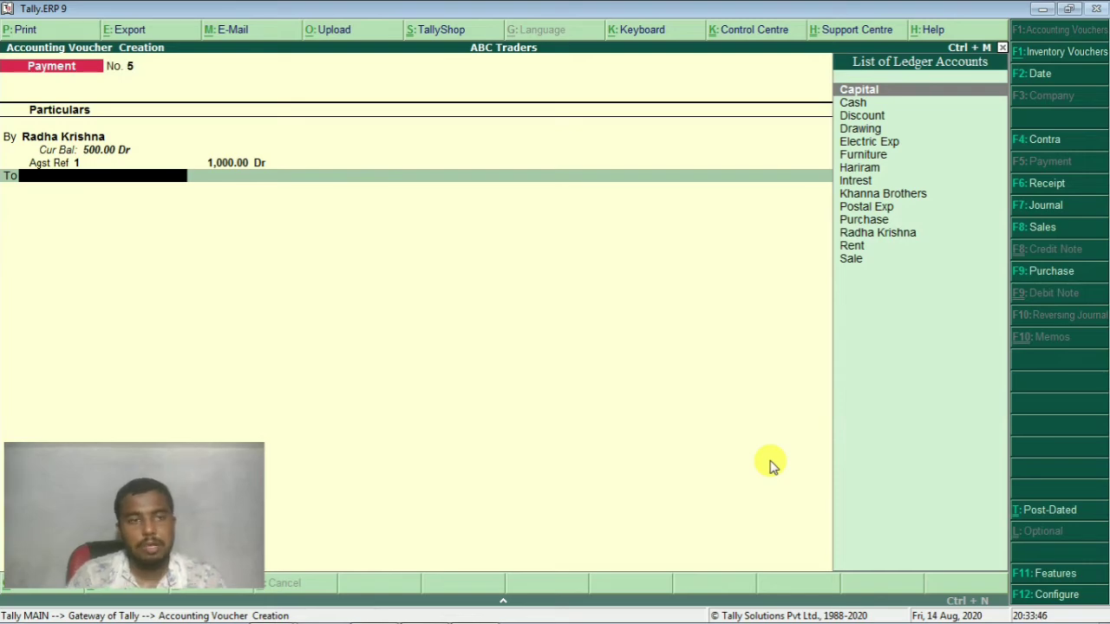
Credit Cash with 1,000.00 and save the payment voucher for transaction 9 without a narration
key("Down")
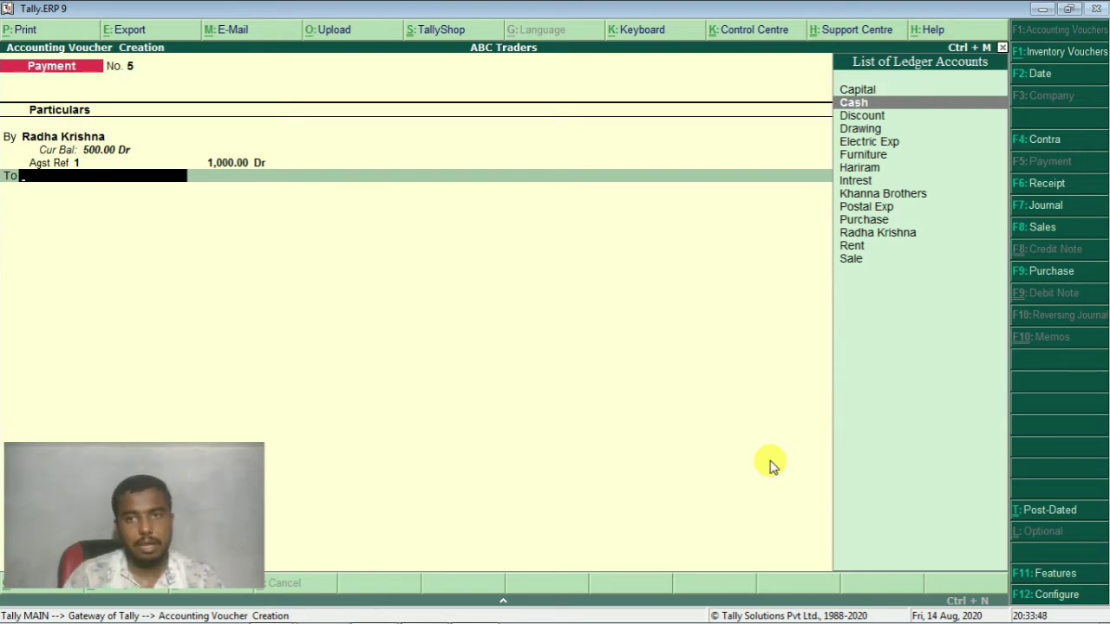
key("Return")
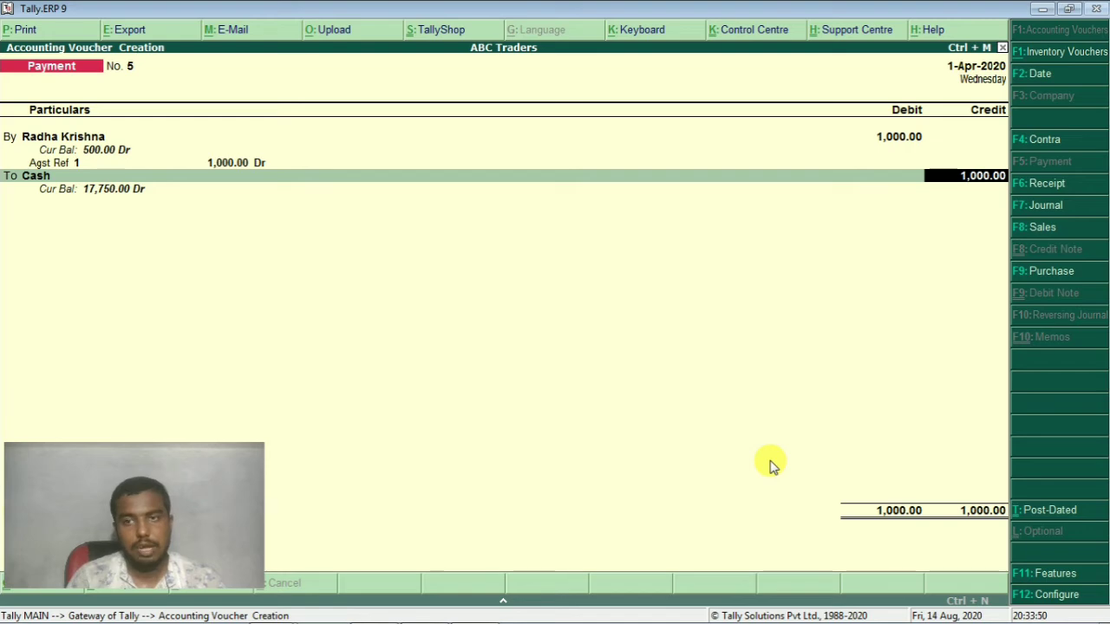
key("Return")
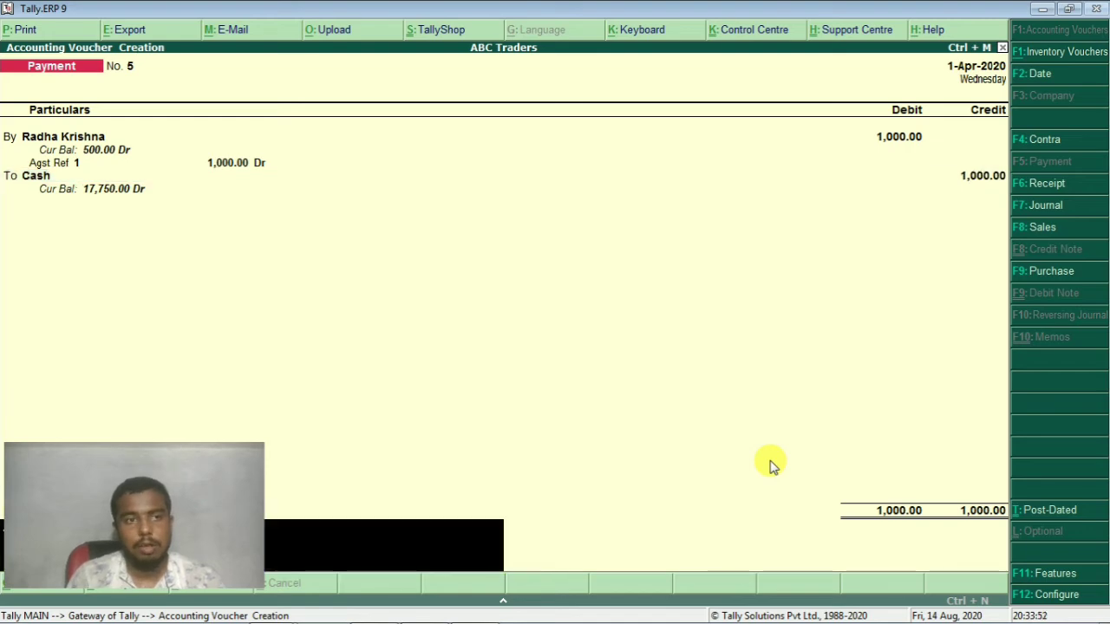
key("Return")
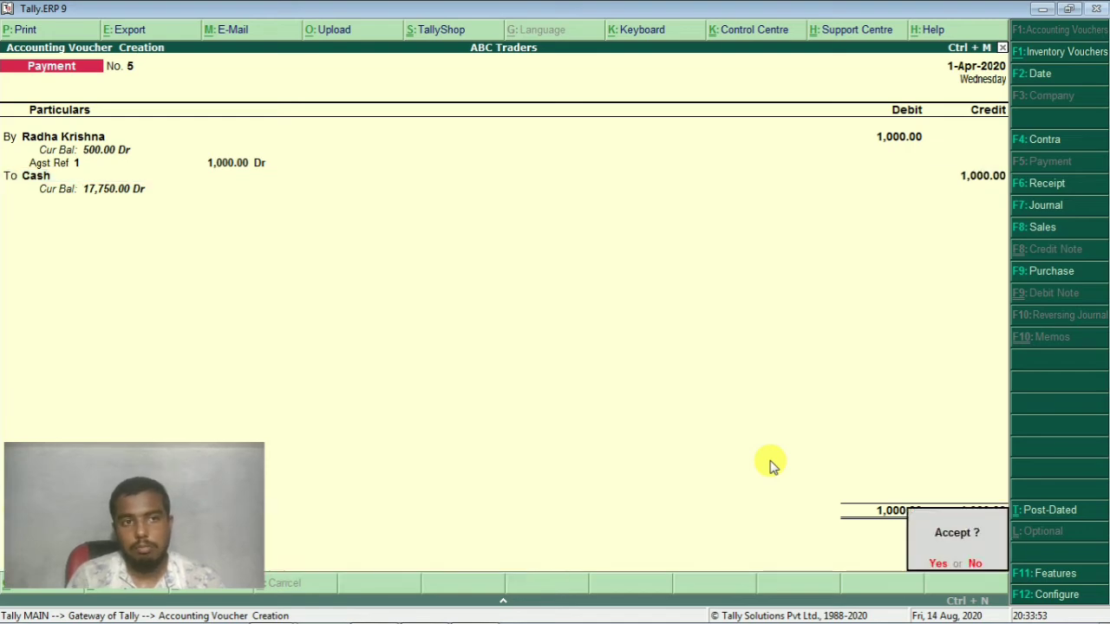
key("Return")
Consult transaction 10, the postal expense, in Word and return to the payment voucher in Tally
key("alt+Tab")
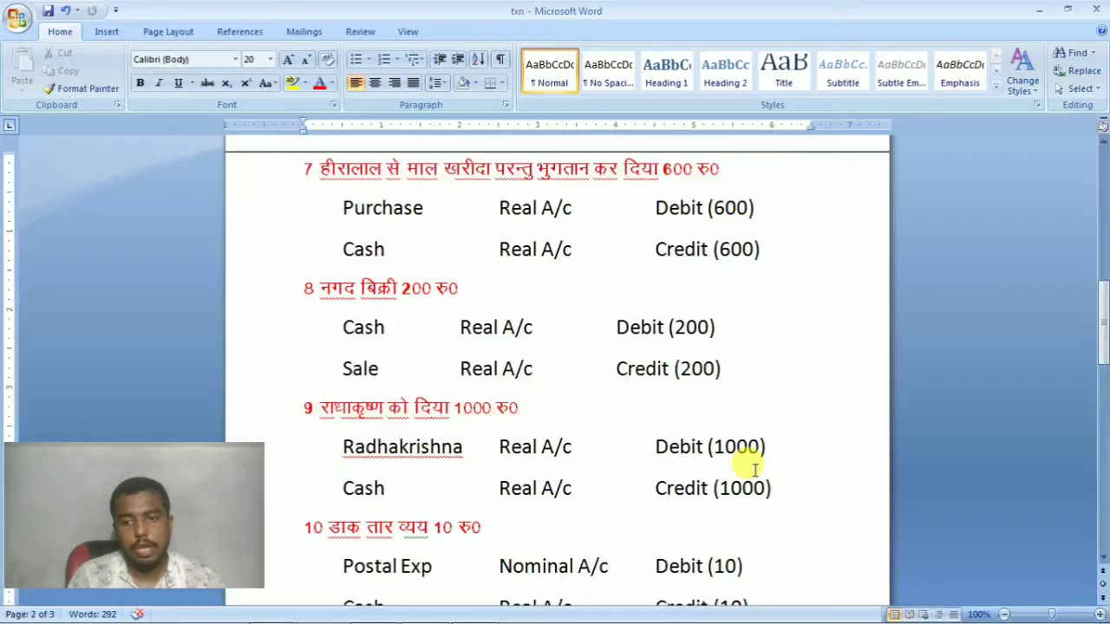
scroll(495, 433, "down", 3)
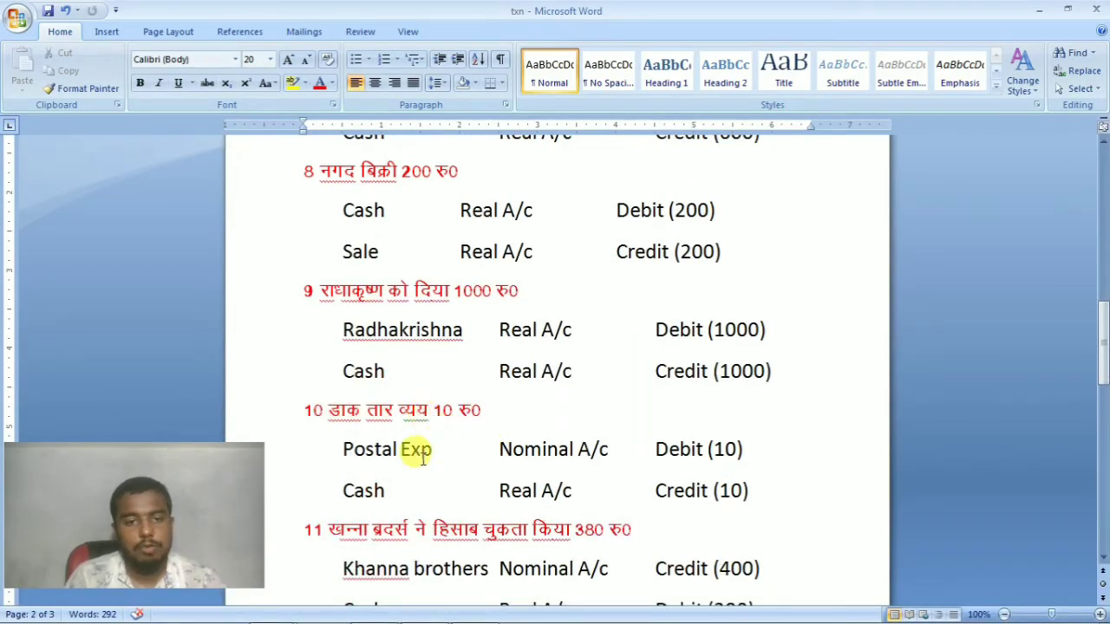
scroll(365, 438, "down", 1)
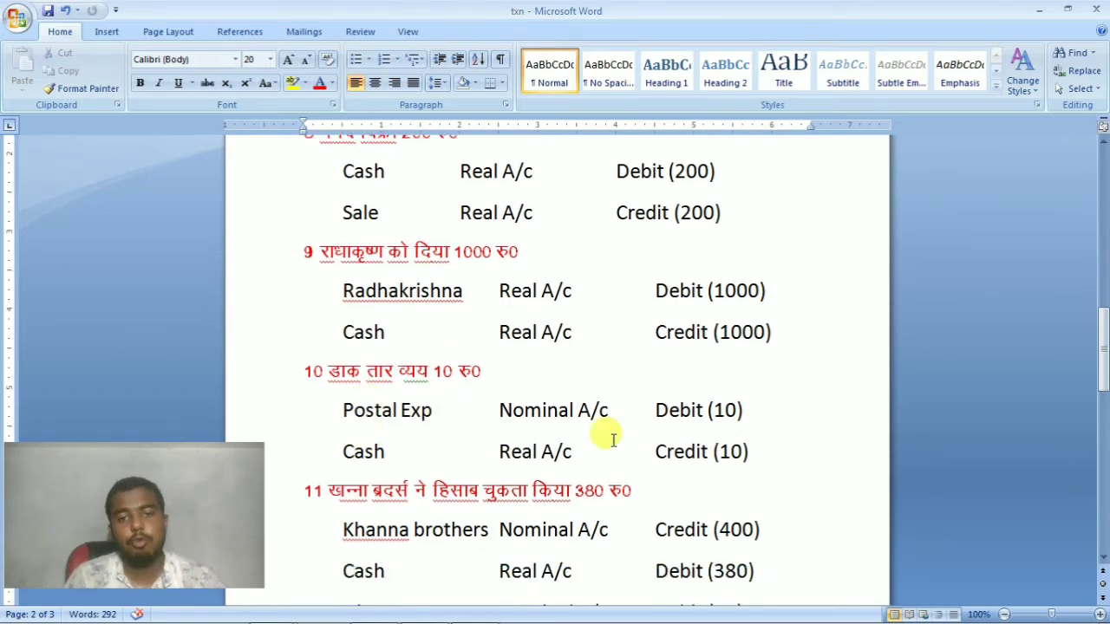
key("alt+Tab")
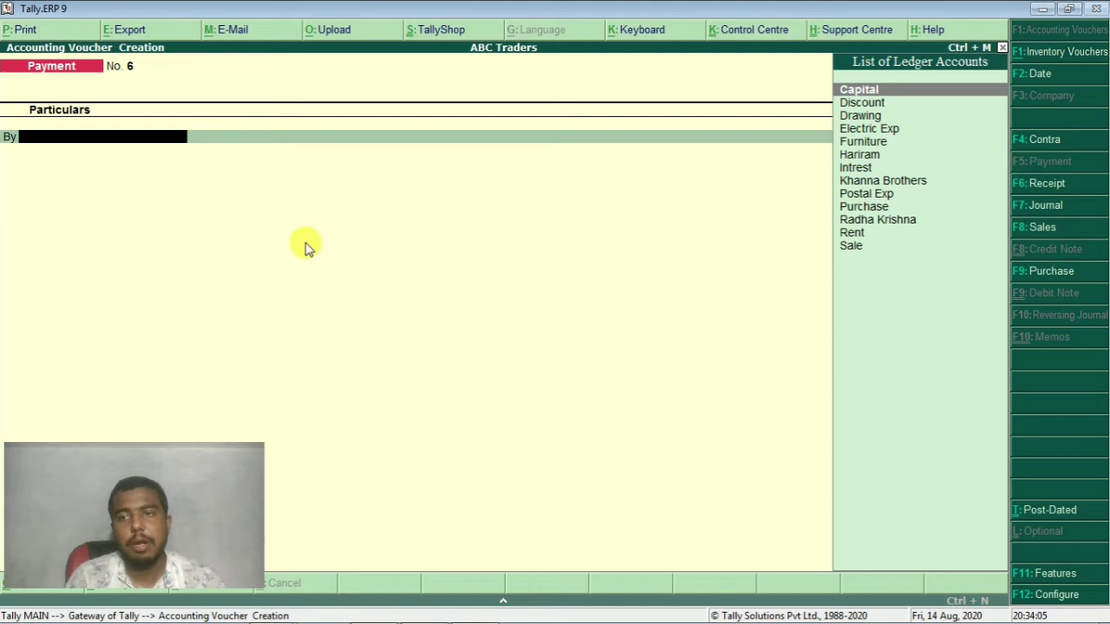
Debit Postal Exp with 10.00 in the payment voucher for transaction 10
key("Down")
key("Down")
key("Down")
key("Down")
key("Down")
key("Down")
key("Down")
key("Down")
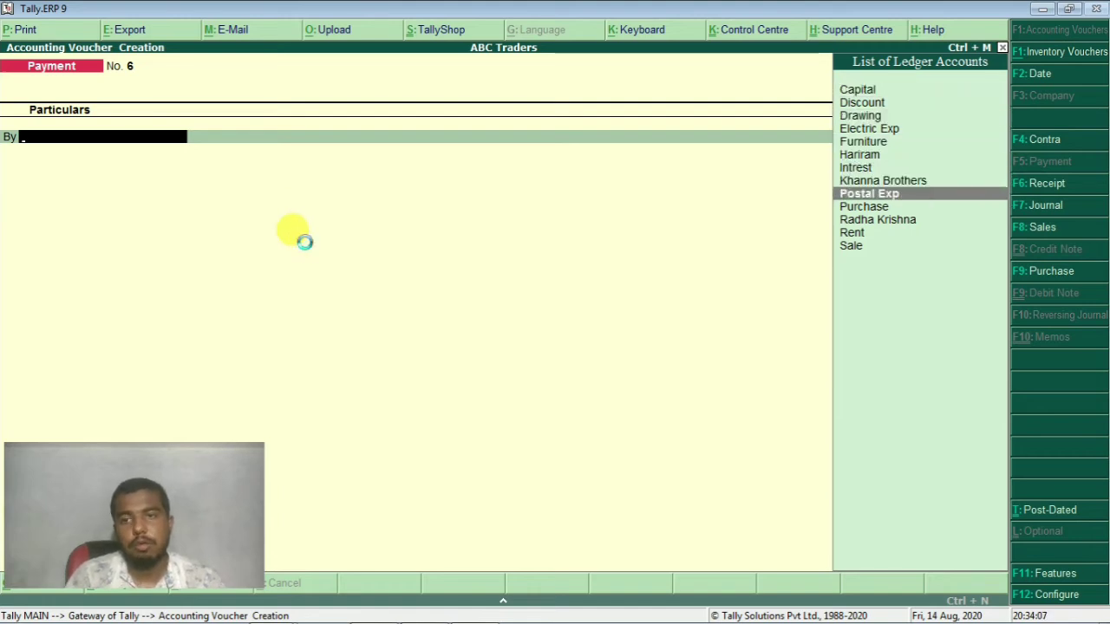
key("Return")
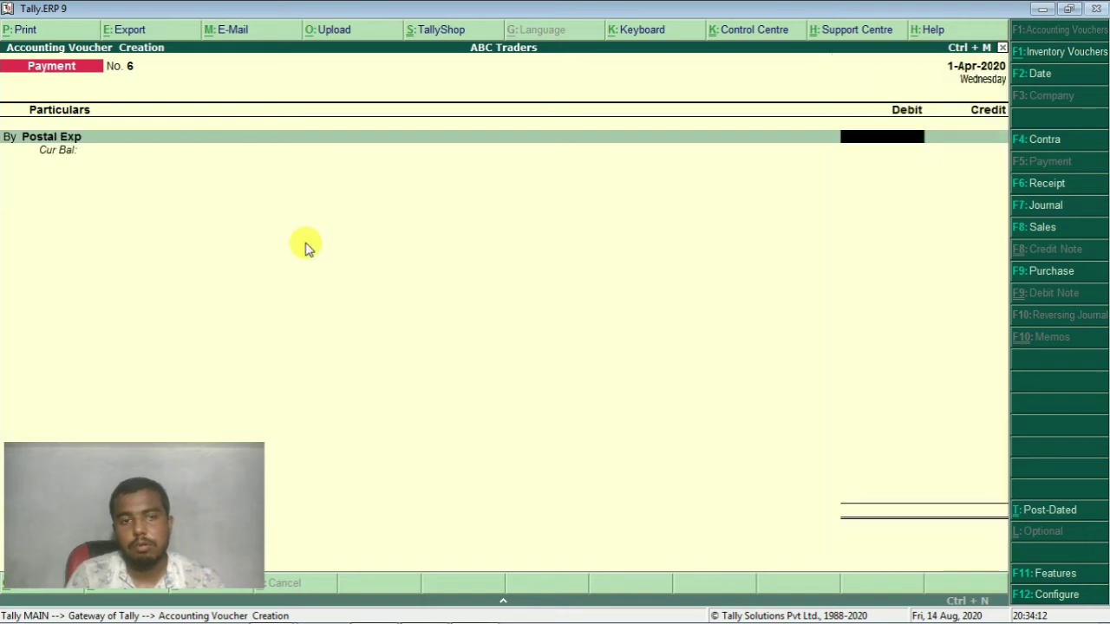
key("Return")
key("Return")
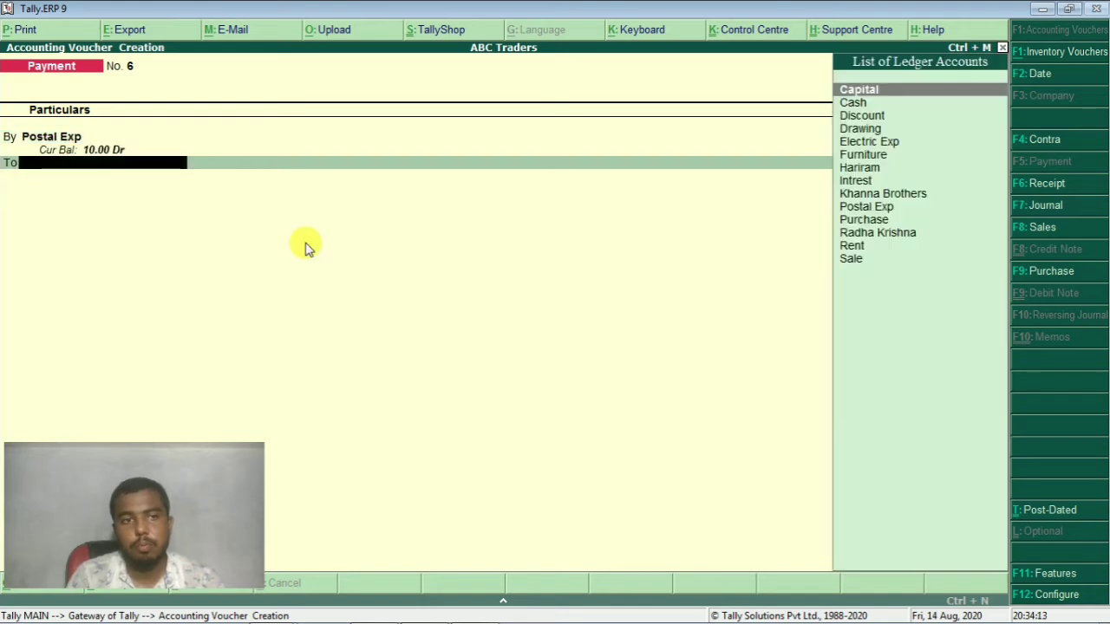
Credit Cash with 10.00 and save the payment voucher for transaction 10 without a narration
key("Down")
key("Return")
key("Return")
key("Return")
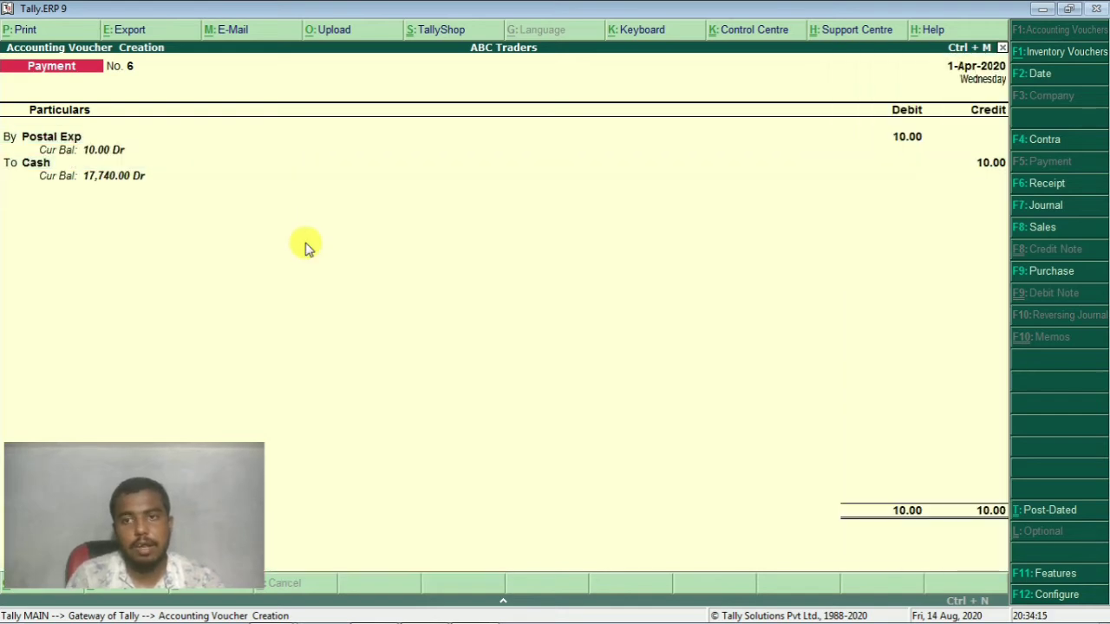
key("Return")
Consult transaction 11, the Khanna Brothers settlement, in Word, compare it with the earlier sale to them, and return to Tally
key("alt+Tab")
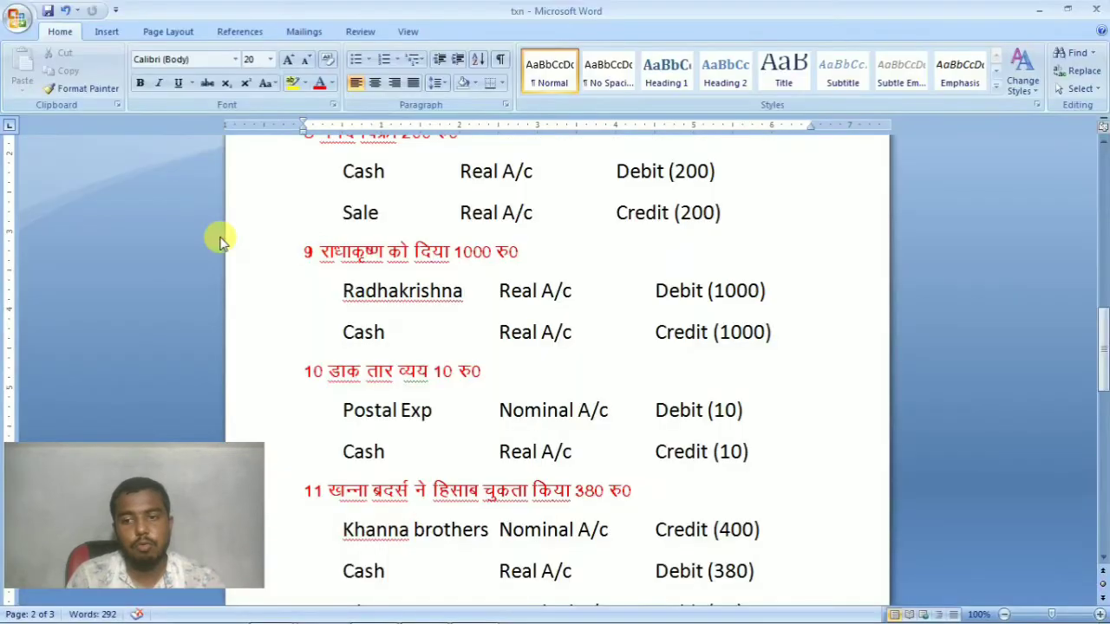
scroll(399, 356, "down", 3)
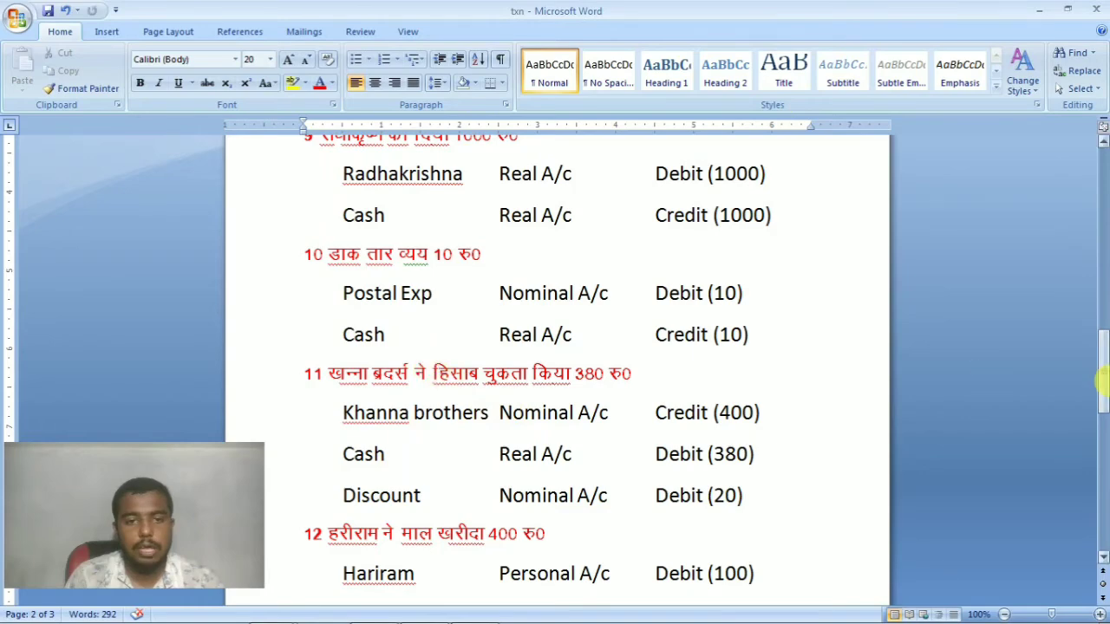
left_click_drag(1098, 372, 1103, 265)
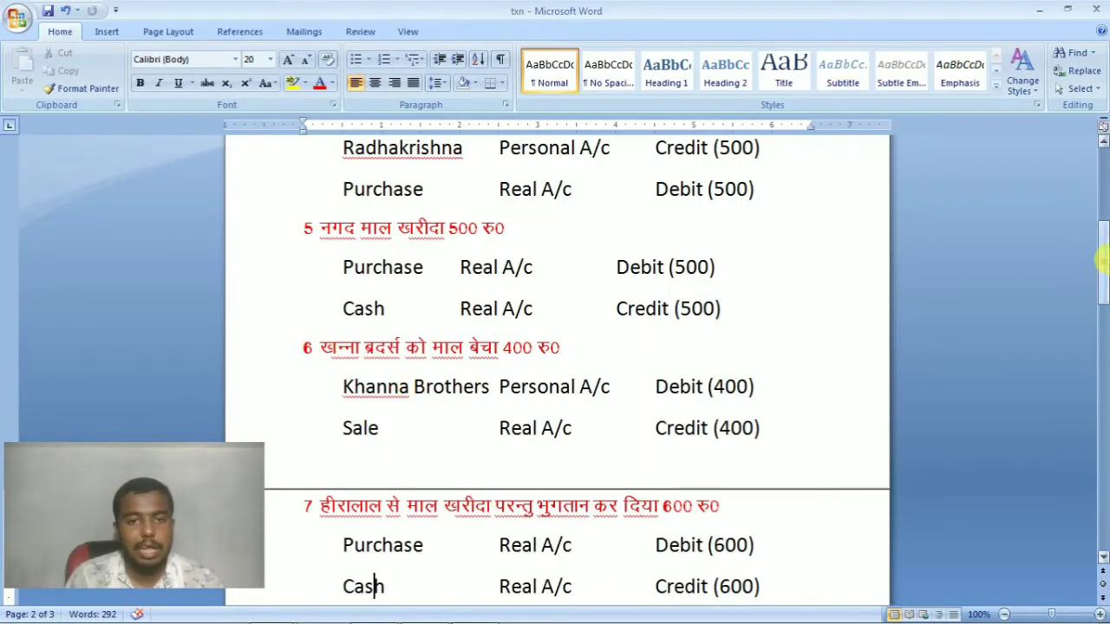
left_click_drag(1102, 258, 1102, 362)
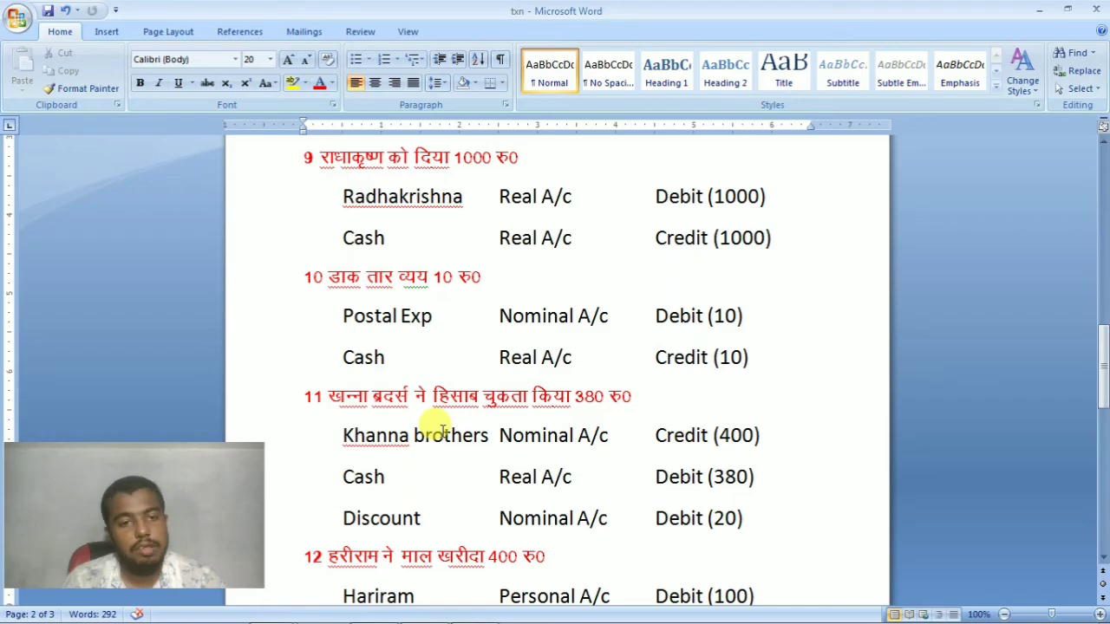
key("alt+Tab")
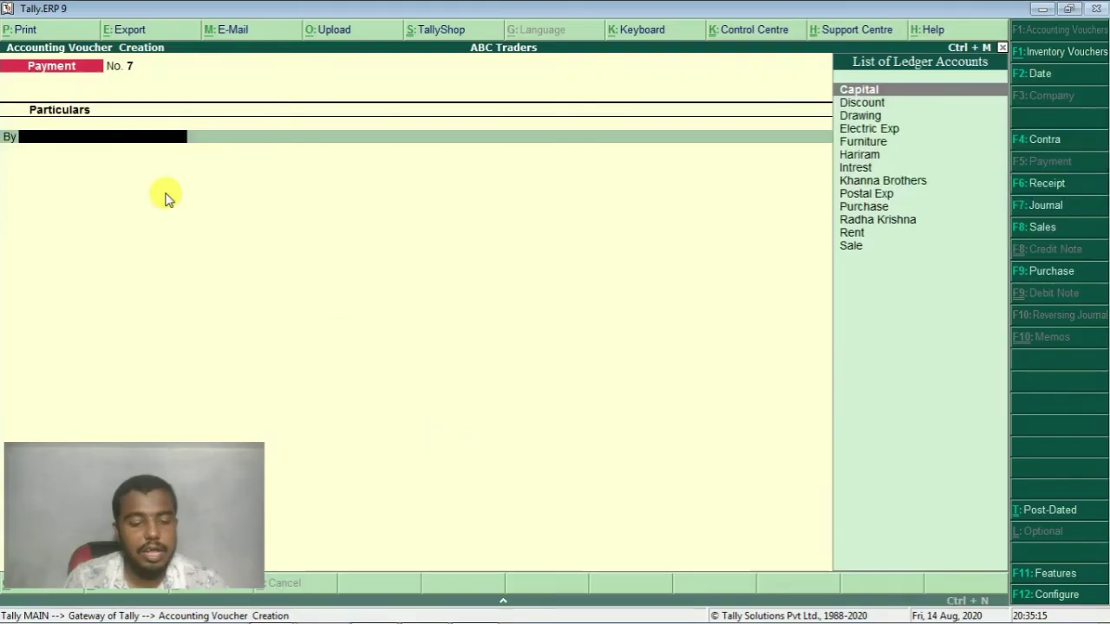
Start a receipt voucher for transaction 11 and credit Khanna Brothers with 400
left_click(1041, 184)
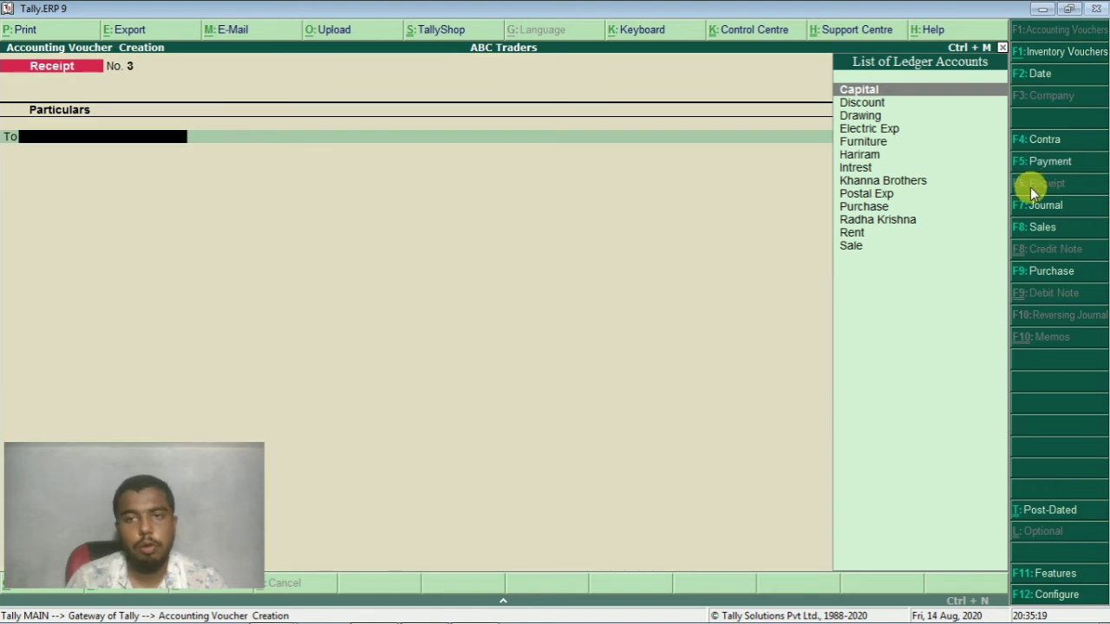
key("Down")
key("Down")
key("Down")
key("Down")
key("Down")
key("Down")
key("Down")
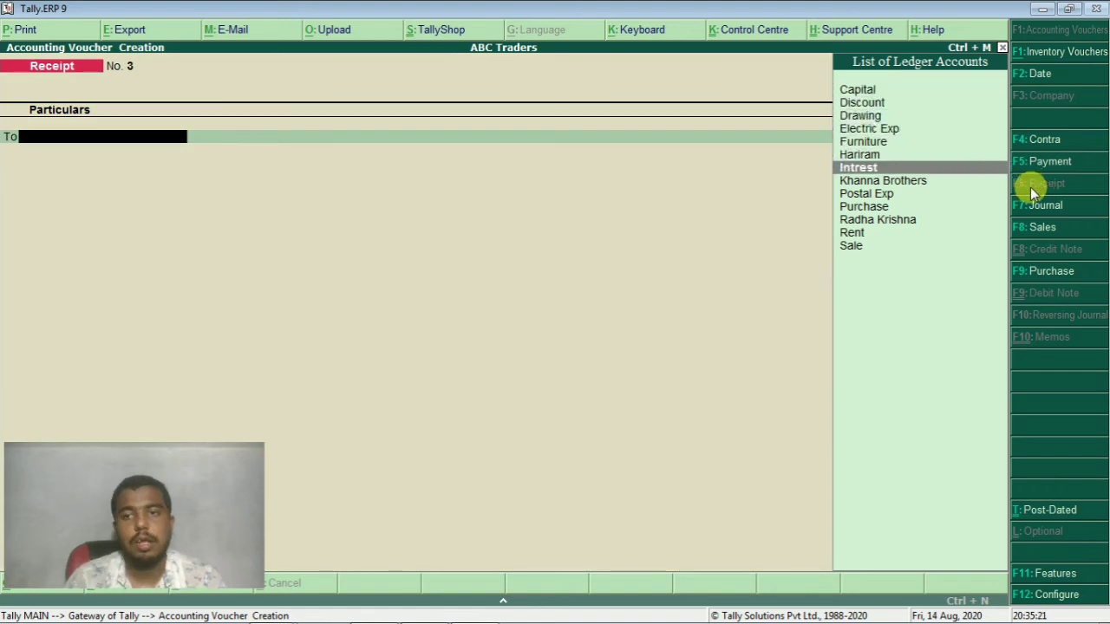
key("Return")
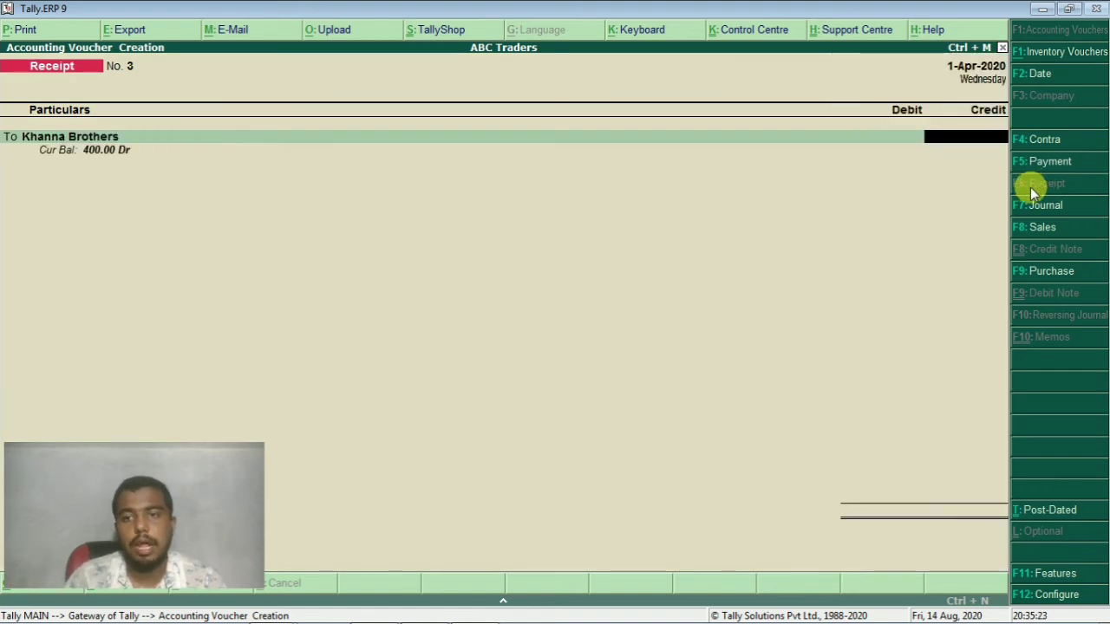
type("4000")
key("BackSpace")
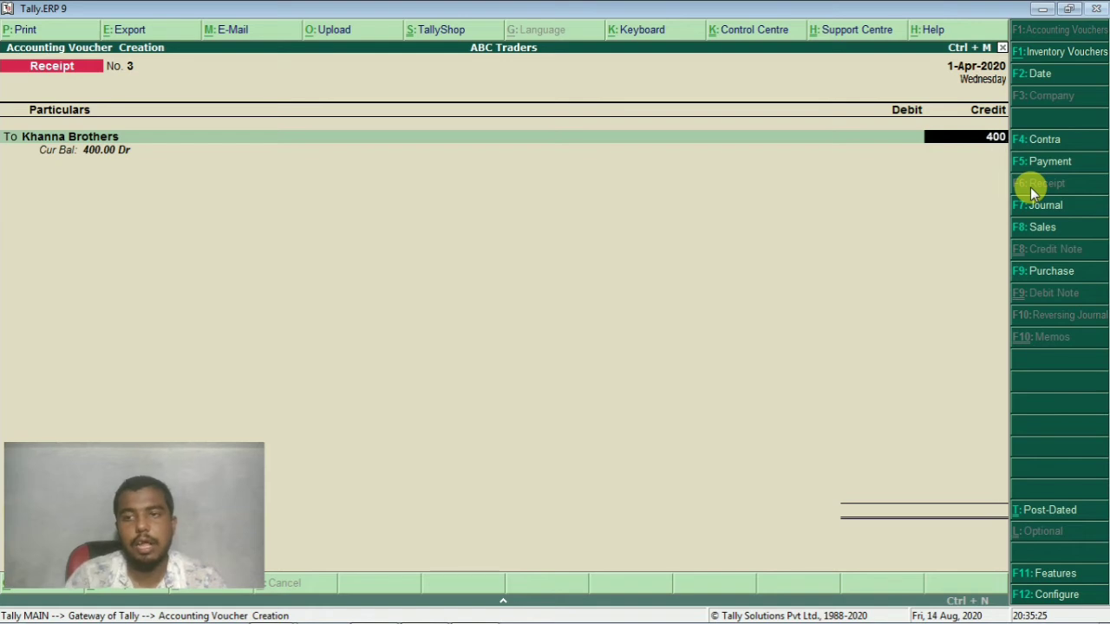
key("Return")
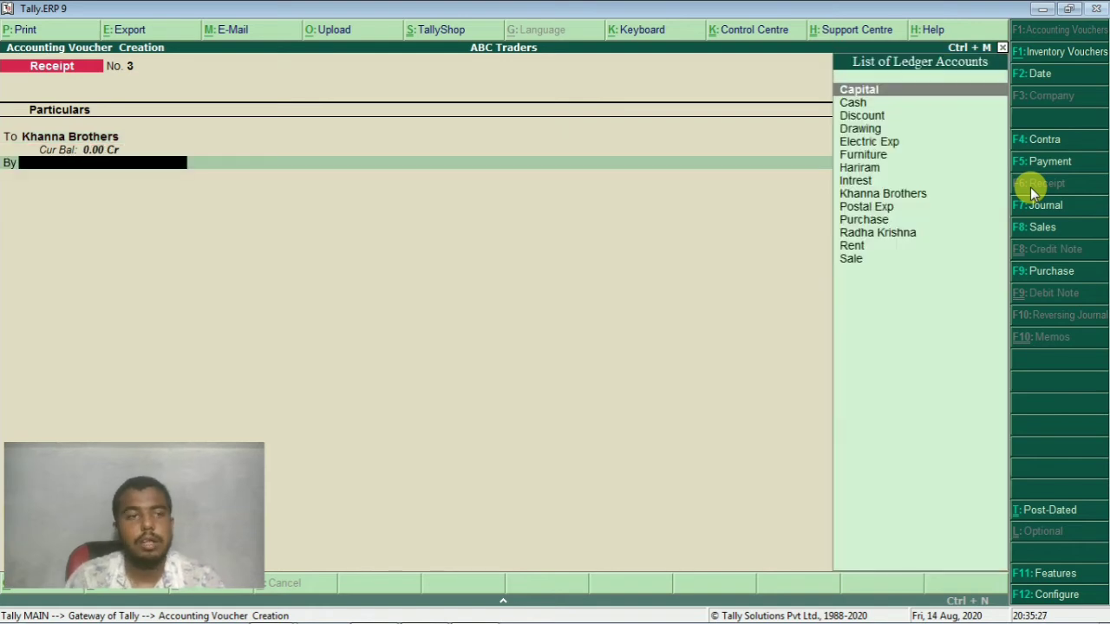
Debit Cash with 380 in the receipt voucher
key("Down")
key("Return")
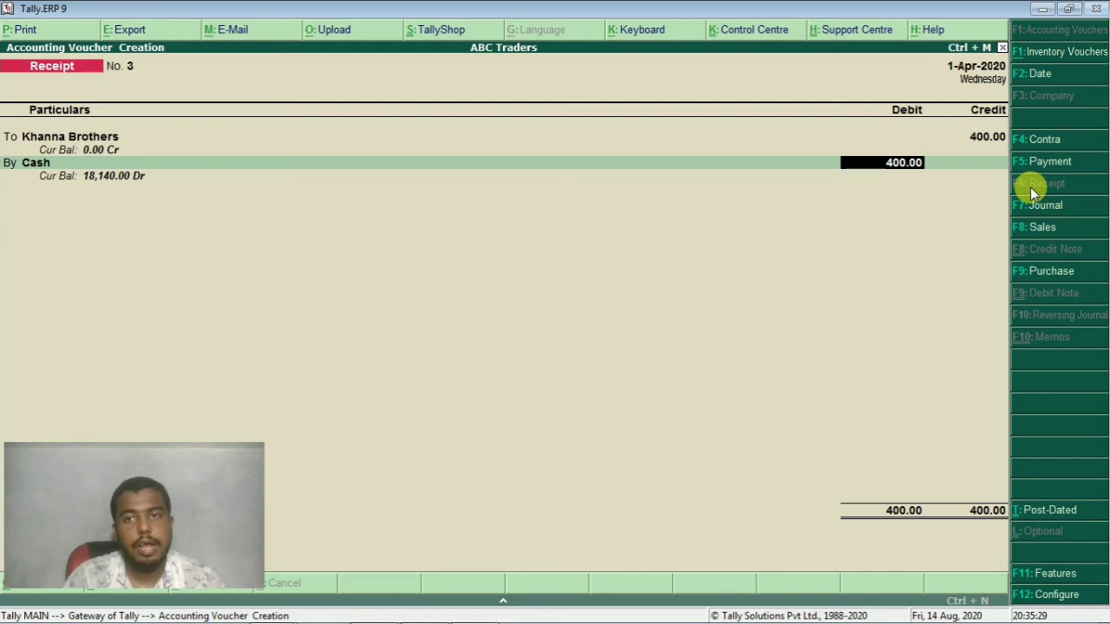
type("380")
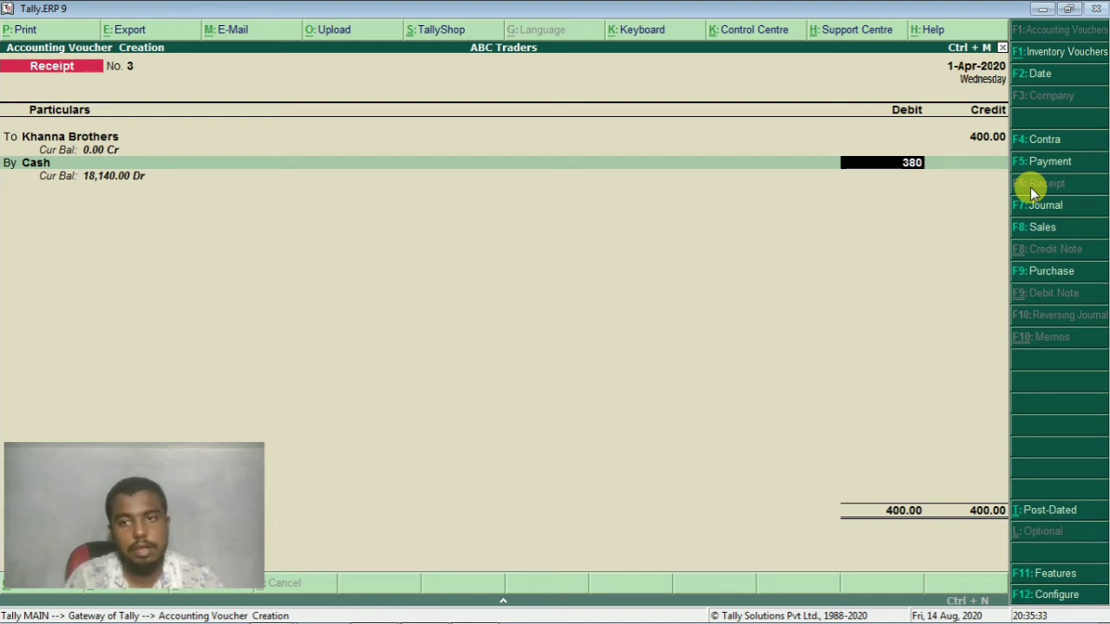
key("Return")
key("Return")
Debit Discount with the remaining 20.00 and save the receipt voucher for transaction 11 without a narration
key("Down")
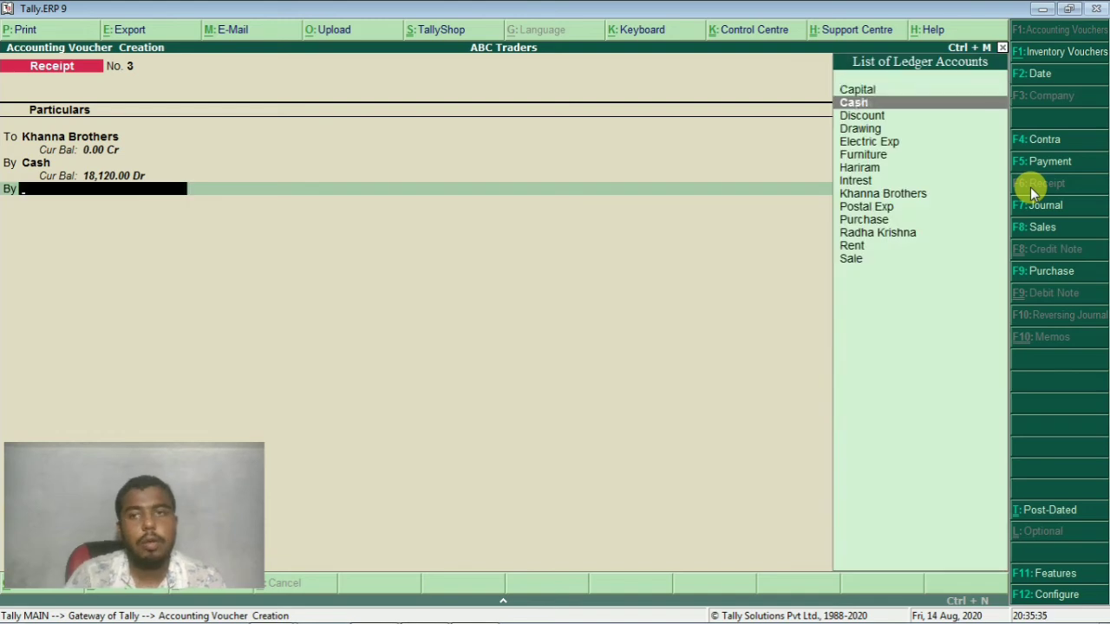
key("Down")
key("Return")
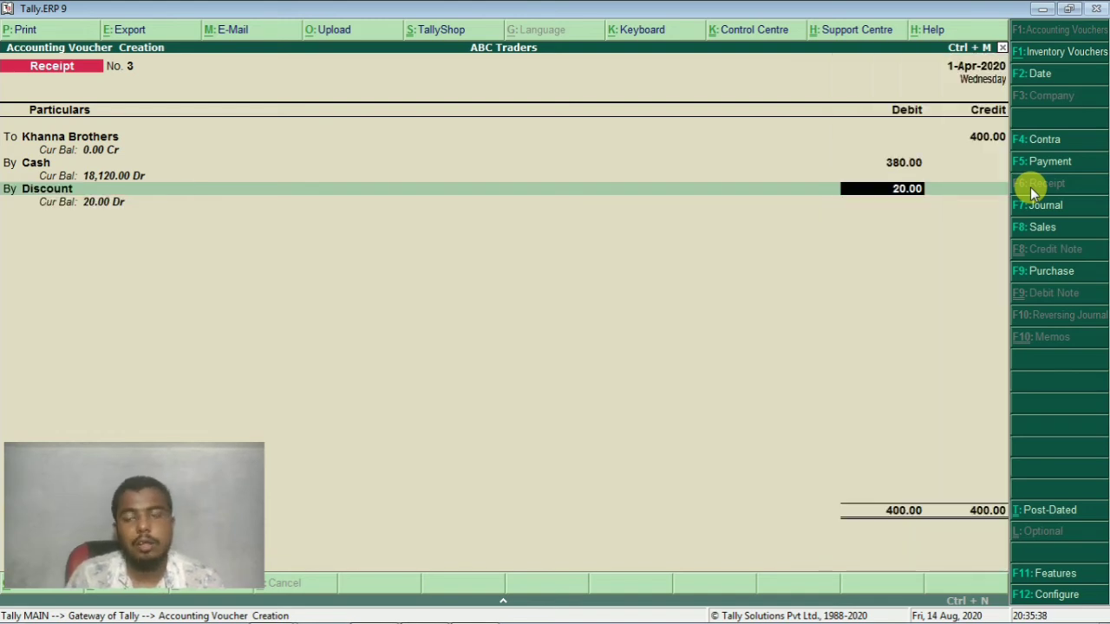
key("Return")
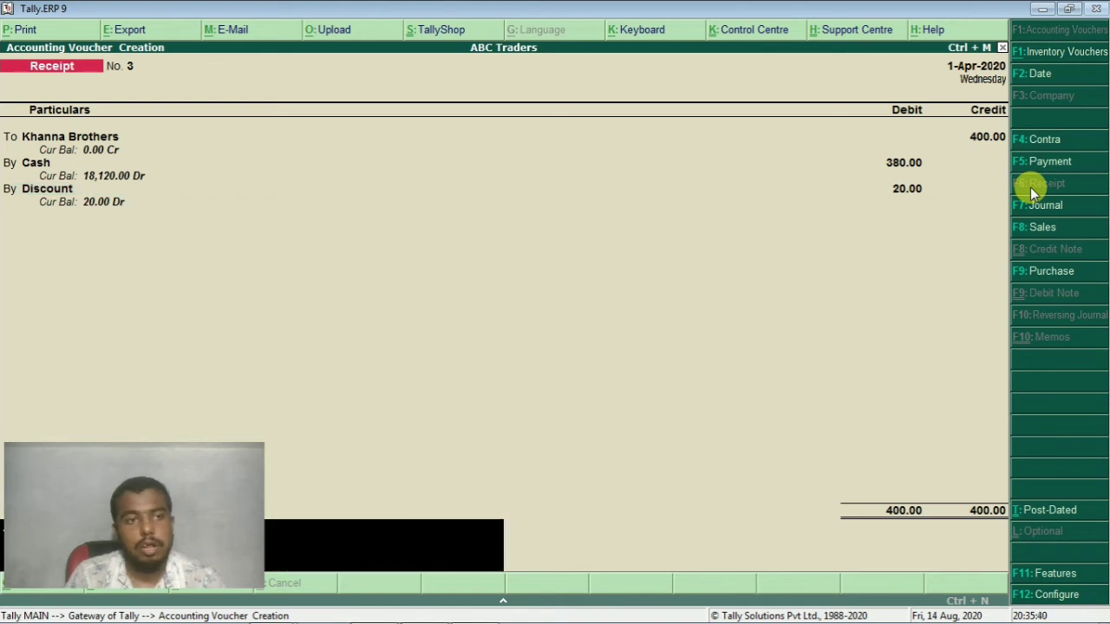
key("Return")
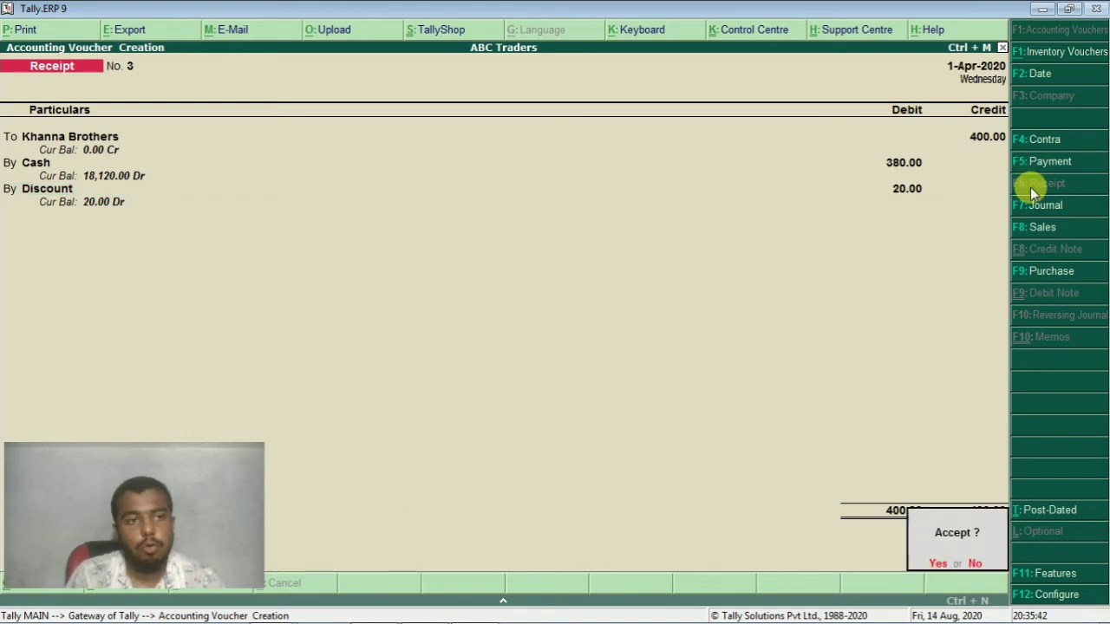
key("Return")
Consult transaction 12, the credit sale, in Word and return to the voucher screen in Tally
key("alt+Tab")
scroll(664, 394, "down", 3)
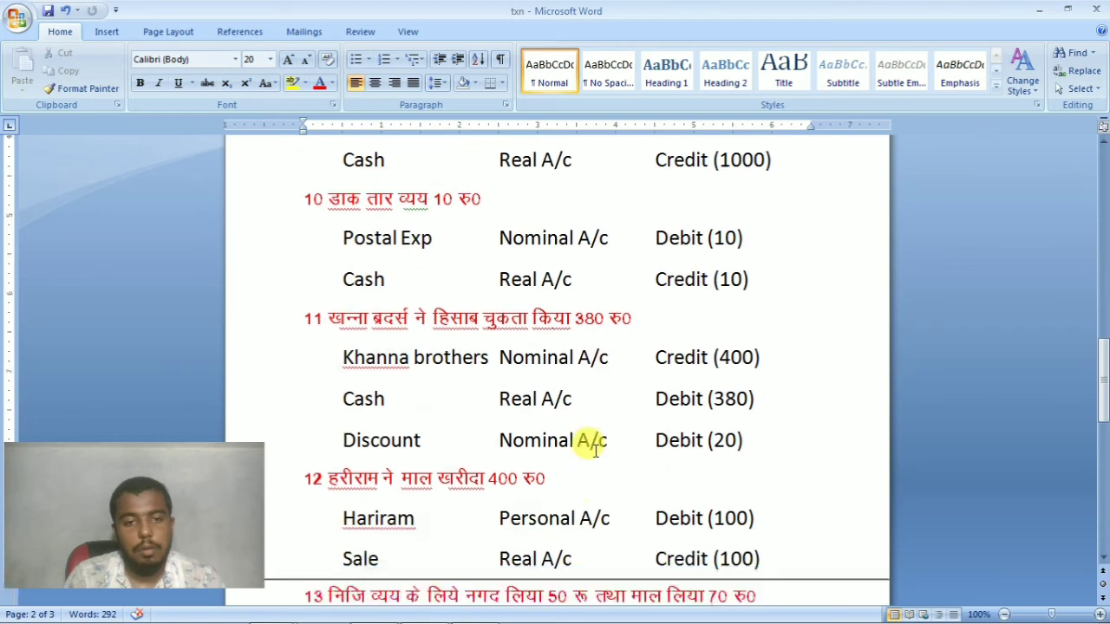
scroll(477, 458, "down", 1)
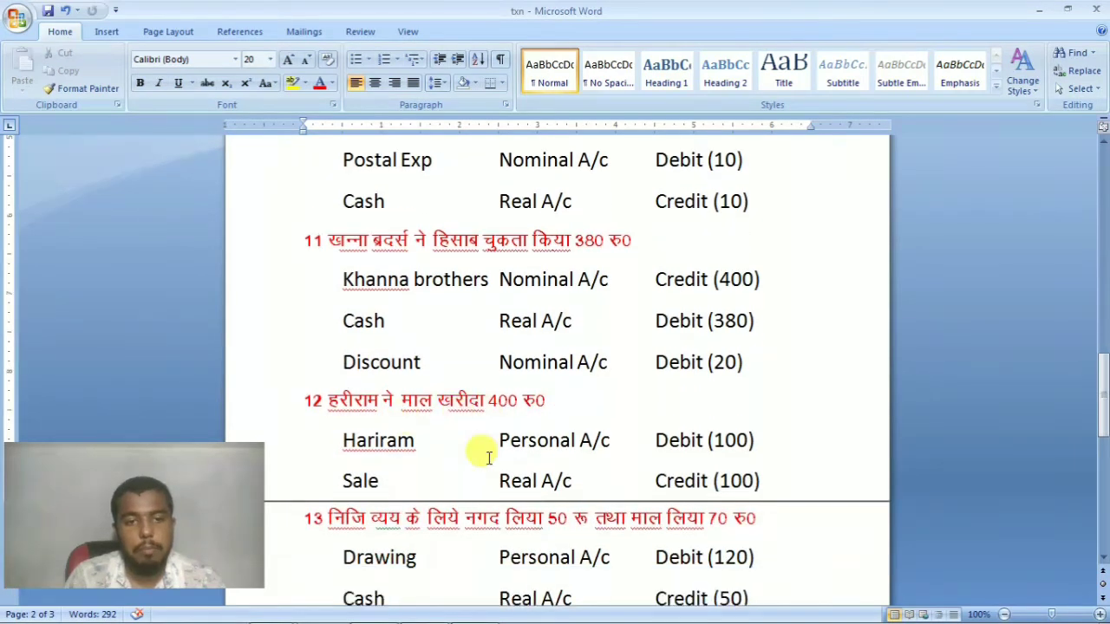
scroll(479, 465, "down", 1)
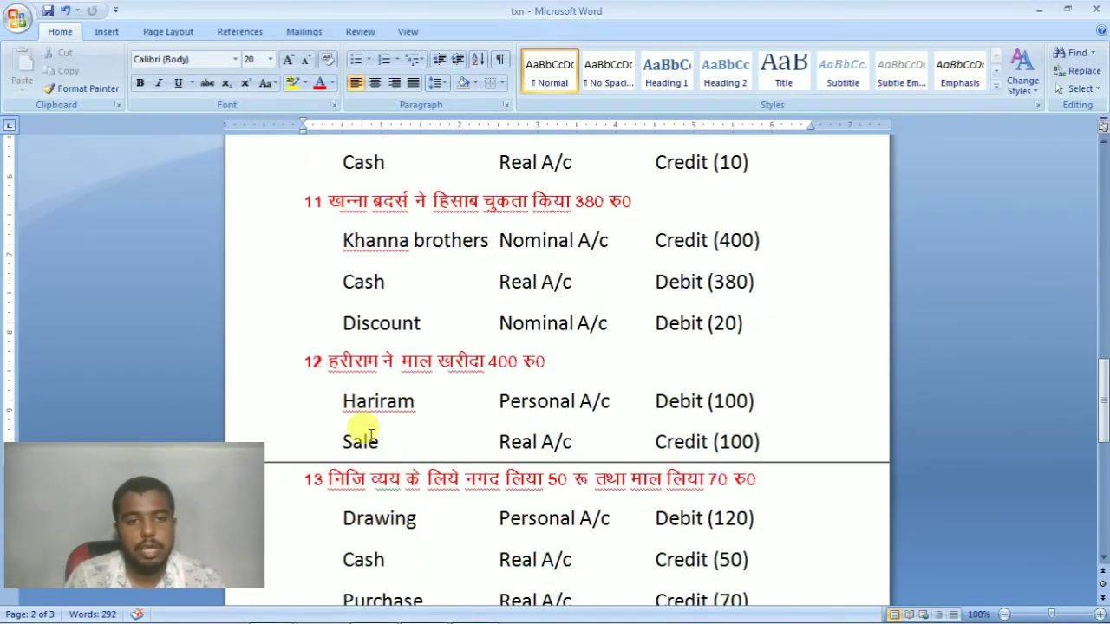
key("alt+Tab")
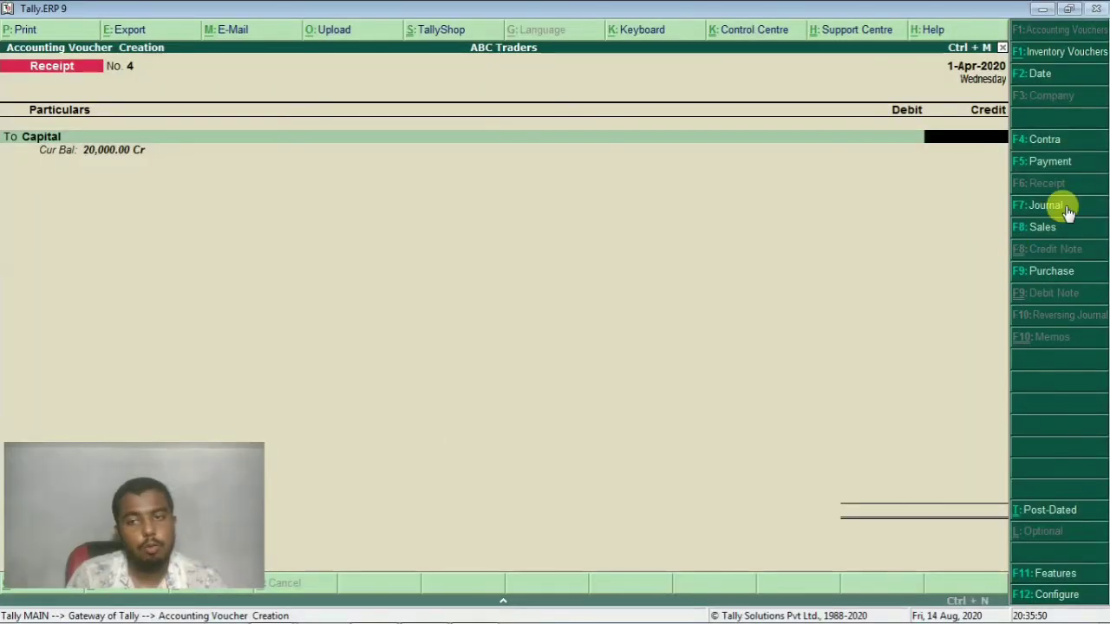
Start a sales voucher in voucher mode without a reference number and choose the customer of transaction 12 as the debit ledger
left_click(1036, 229)
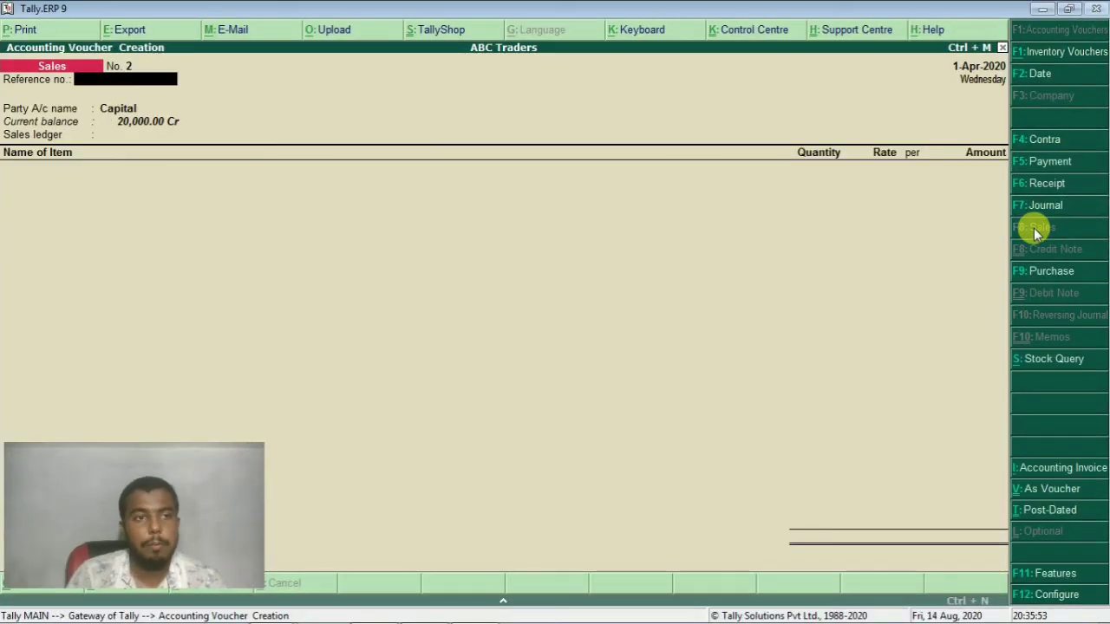
left_click(1053, 491)
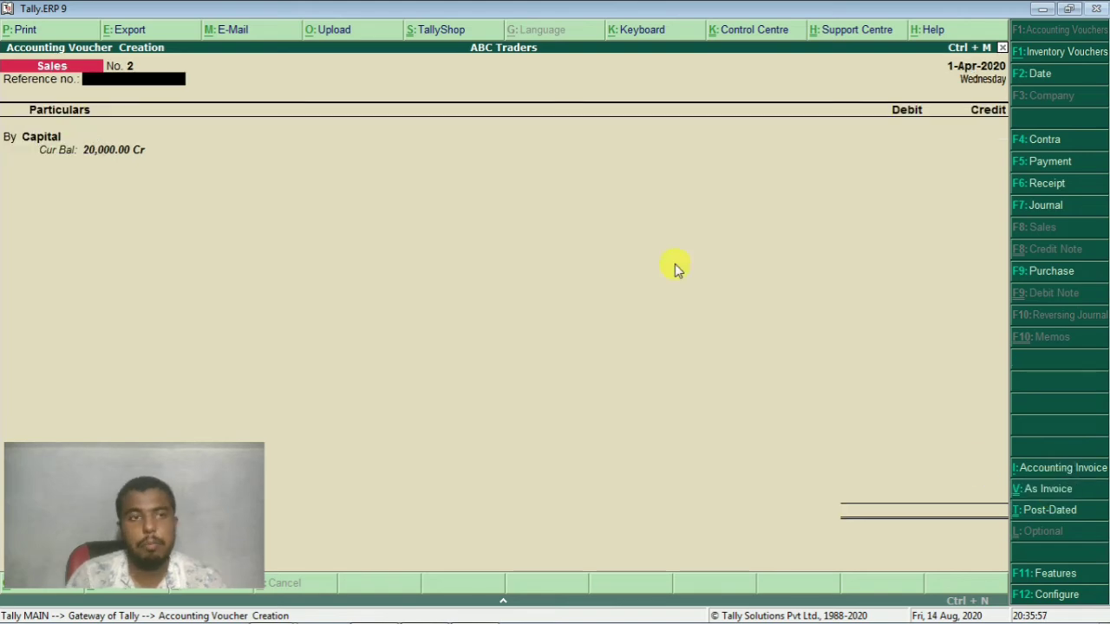
key("Return")
key("Down")
key("Return")
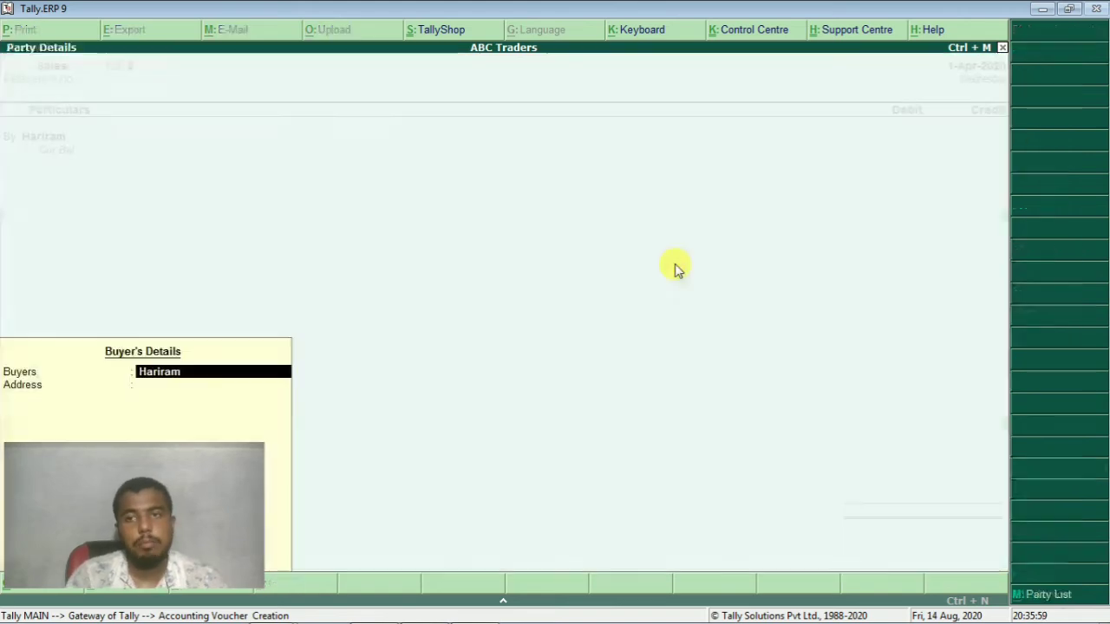
Check the transaction 12 amount in Word, accept the buyer's details in Tally and debit the customer with 100
key("alt+Tab")
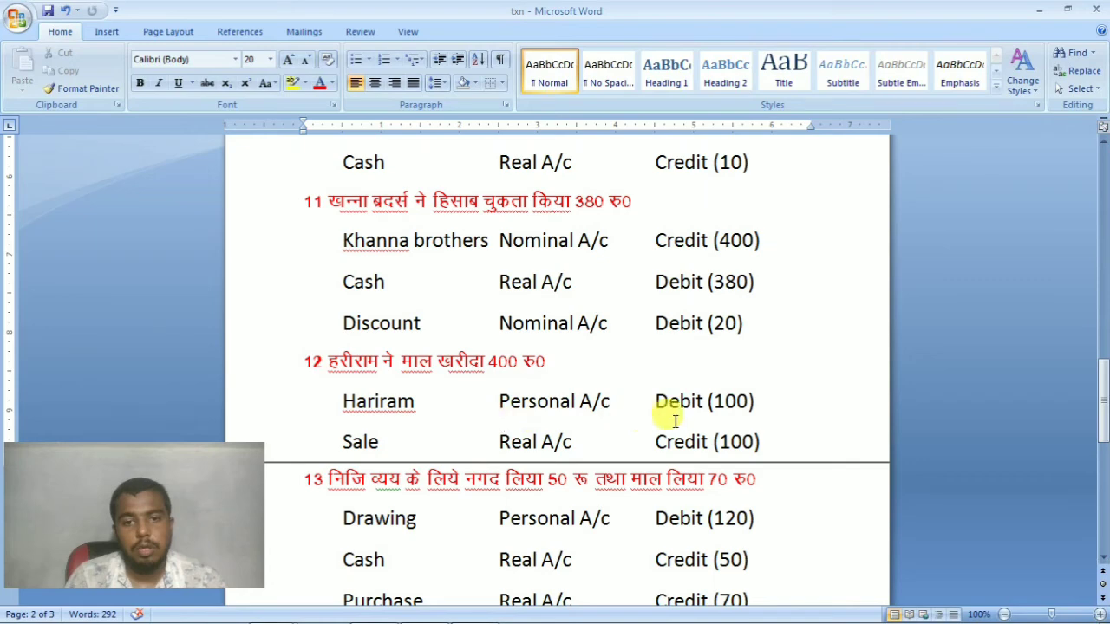
key("alt+Tab")
key("Return")
key("Return")
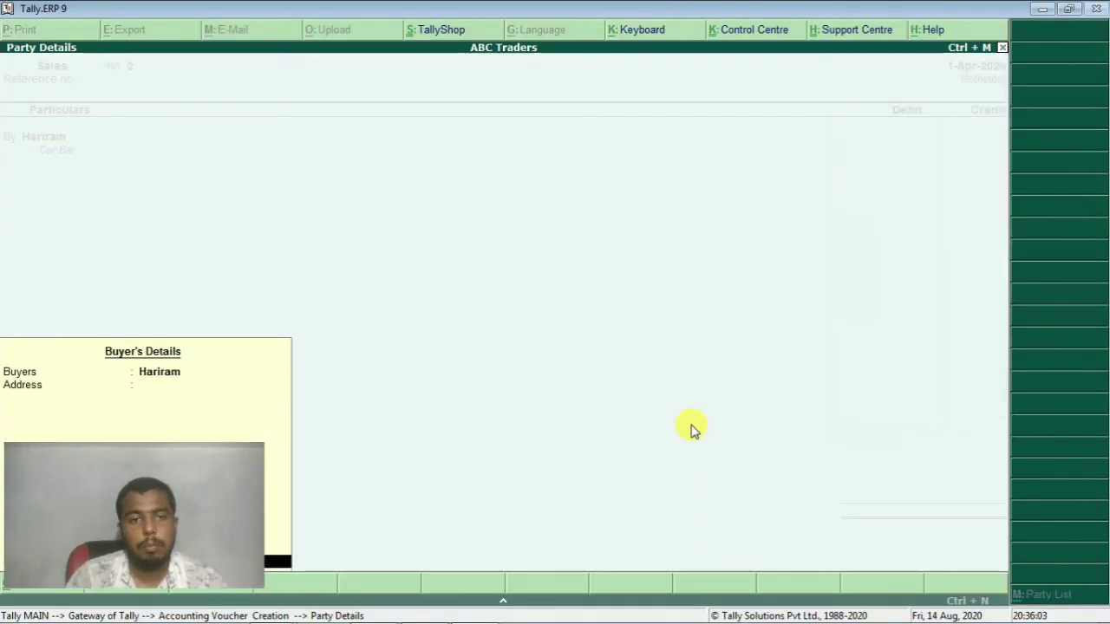
key("Return")
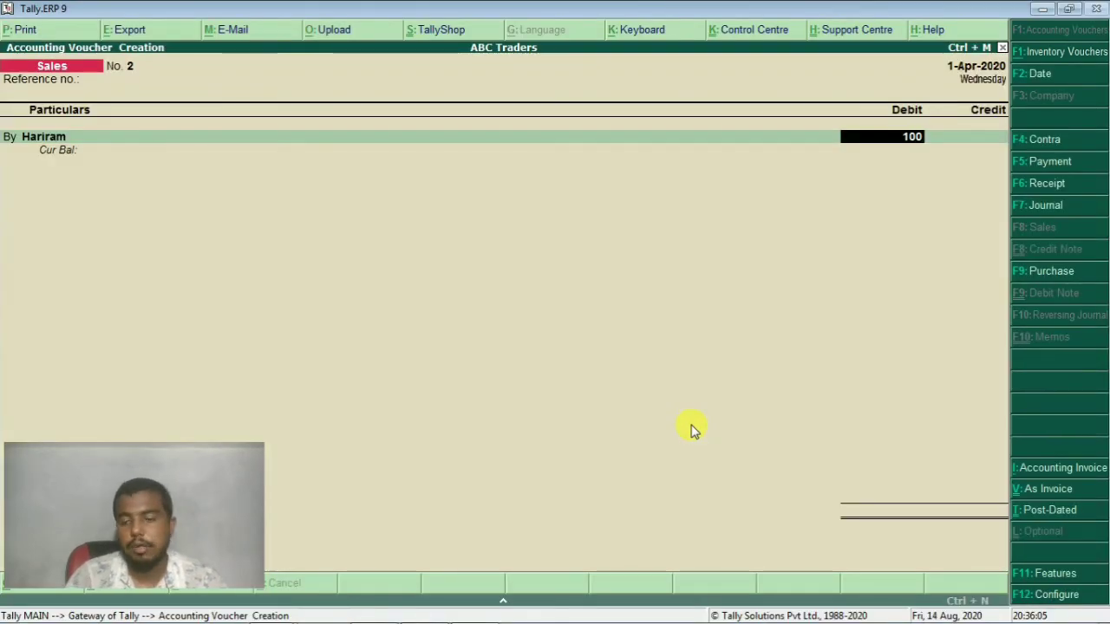
key("Return")
Credit Sale with 100.00 without allocating any stock item and save the sales voucher for transaction 12
key("Return")
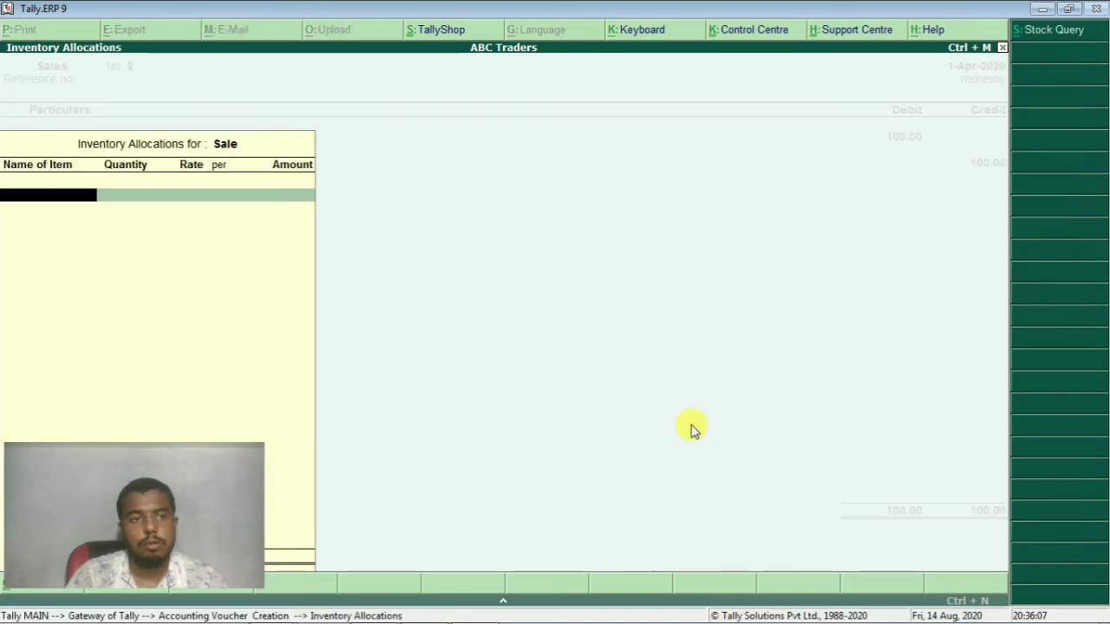
key("Return")
key("Return")
key("Return")
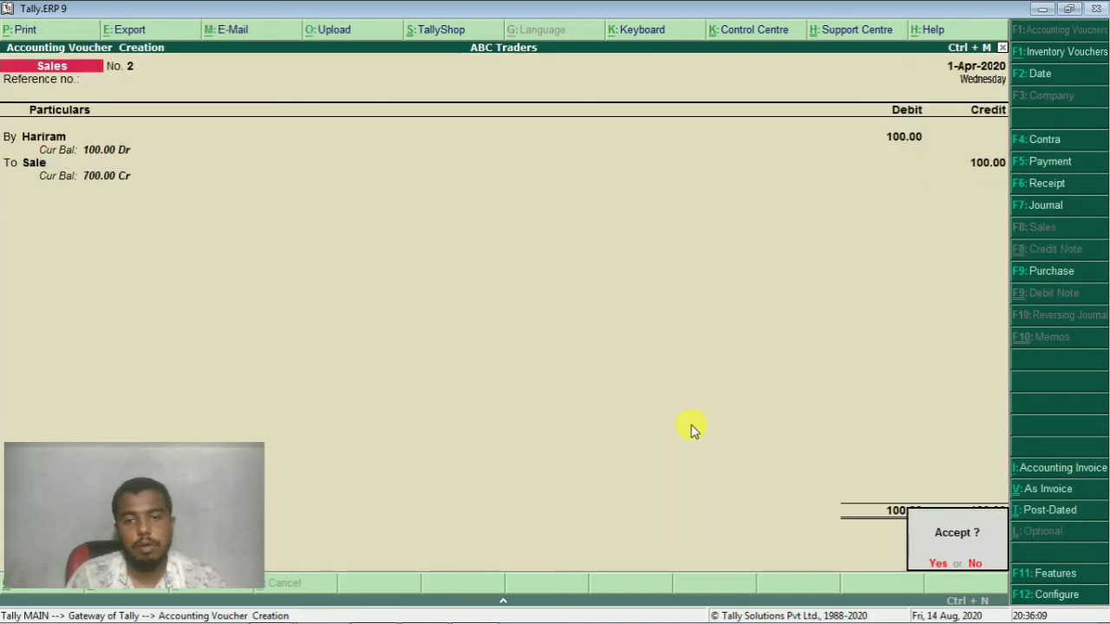
key("Return")
Consult transaction 13, the drawings of cash and goods, in Word and return to the voucher screen in Tally
key("alt+Tab")
scroll(627, 399, "down", 2)
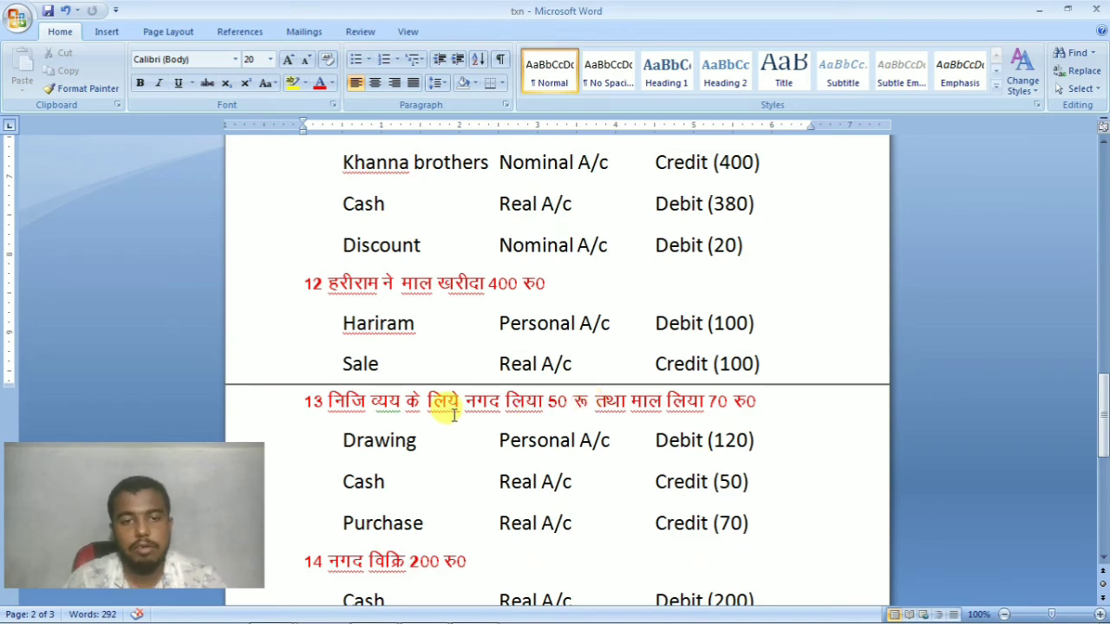
scroll(442, 408, "down", 1)
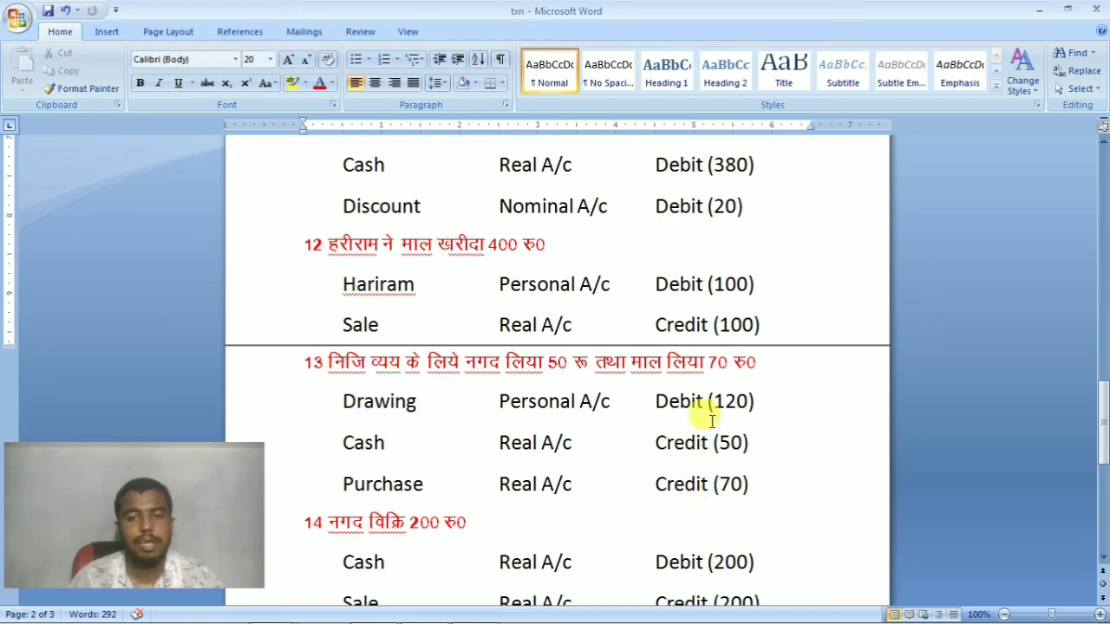
key("alt+Tab")
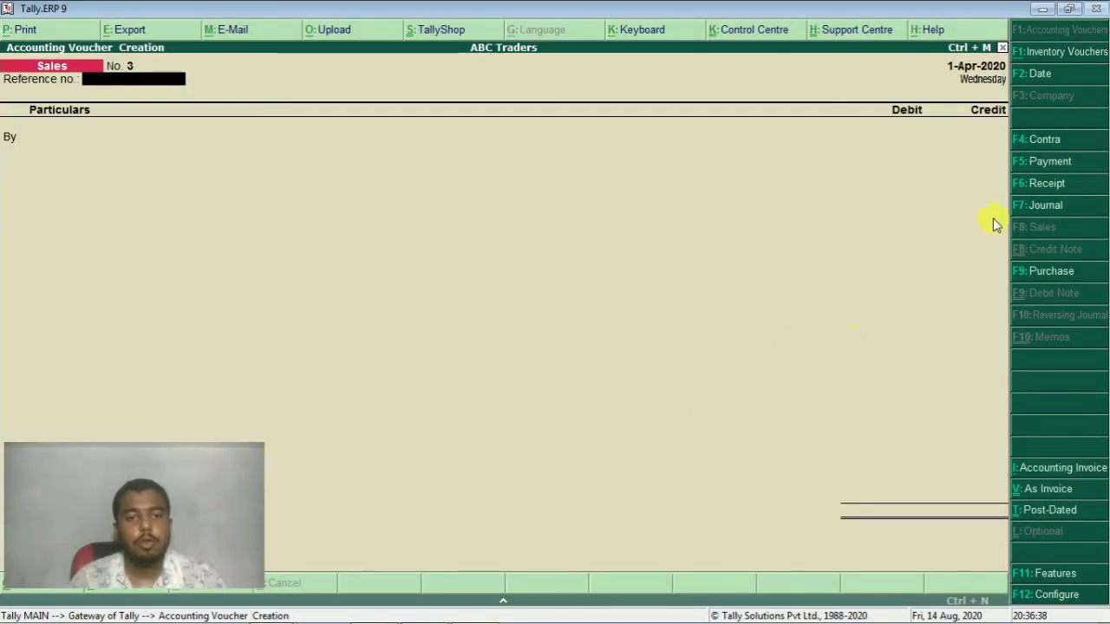
Start a payment voucher for transaction 13 and debit the Capital ledger with 120
left_click(1040, 163)
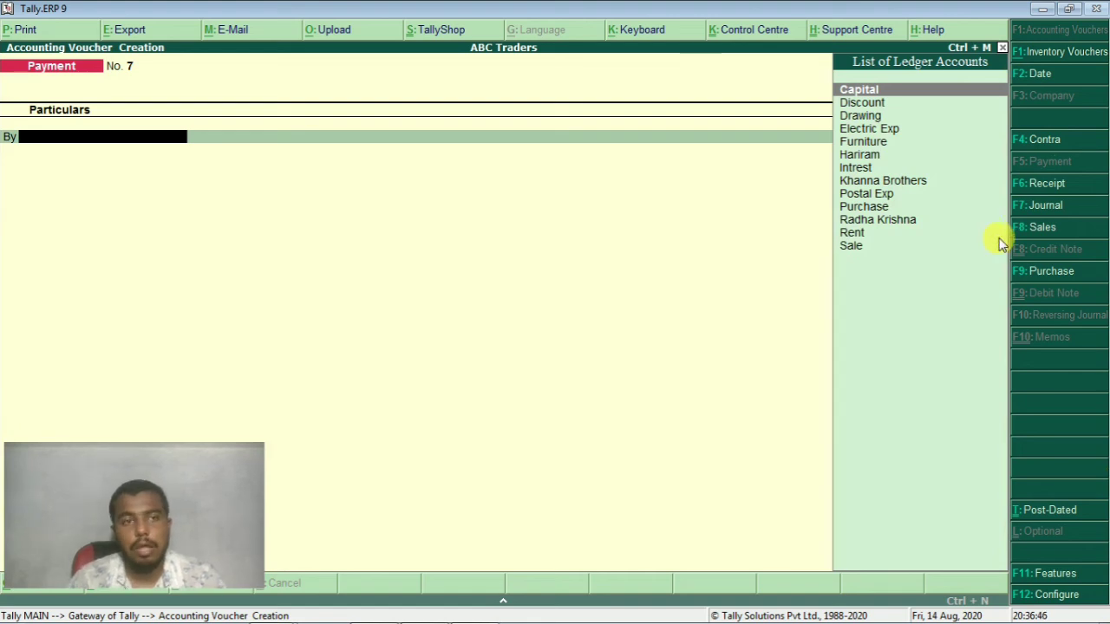
key("Return")
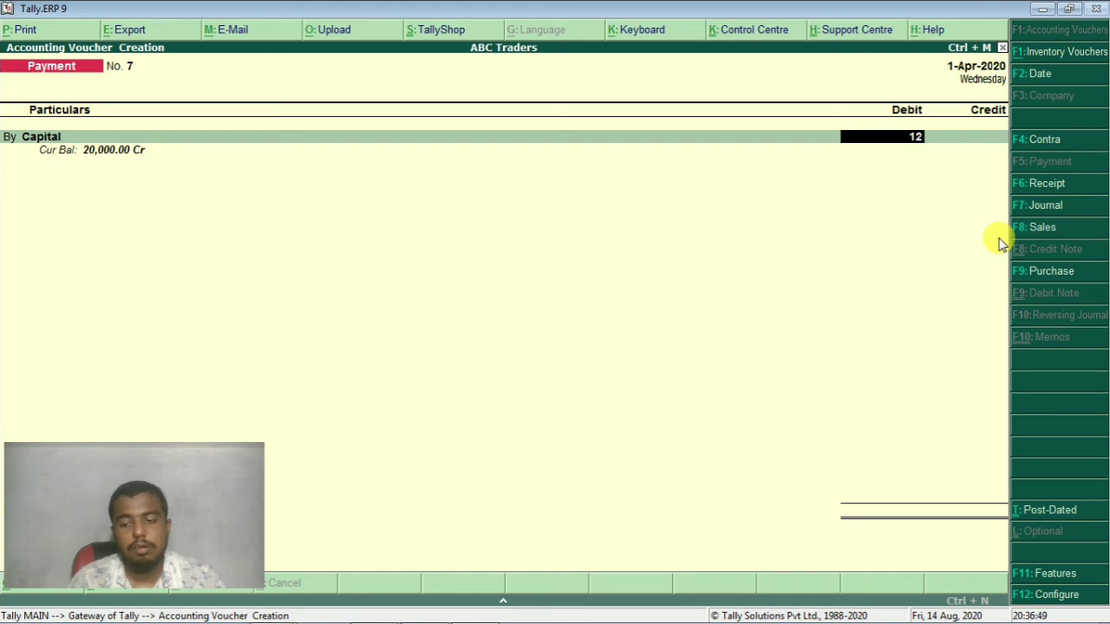
type("0")
key("Return")
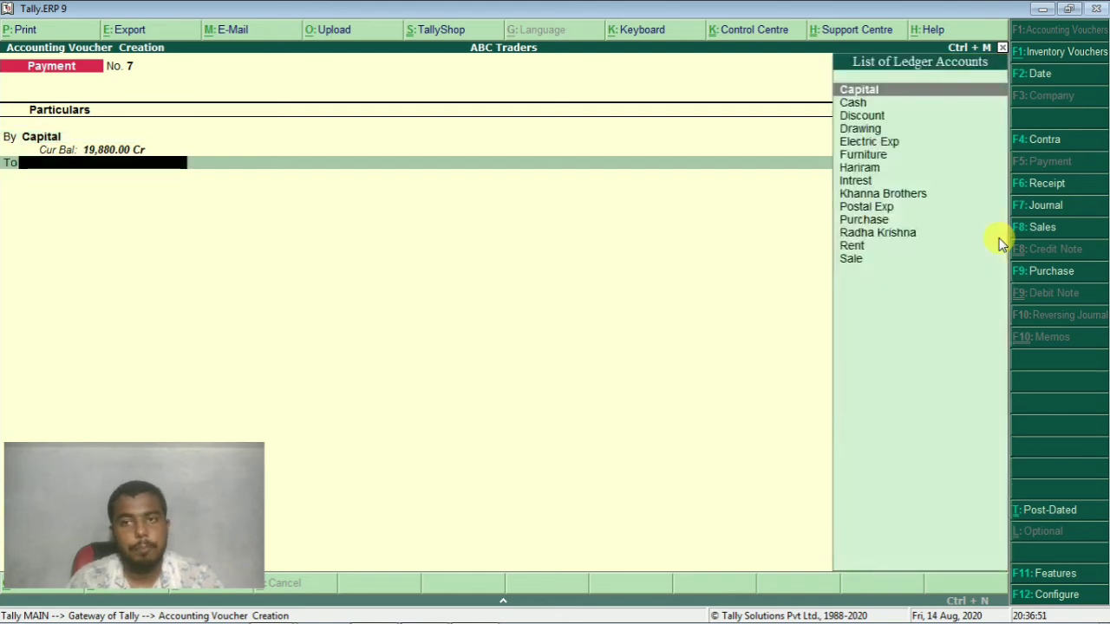
Choose Cash as the credit ledger, check its transaction 13 amount in Word and credit it with 50 in Tally
key("Down")
key("Return")
key("alt+Tab")
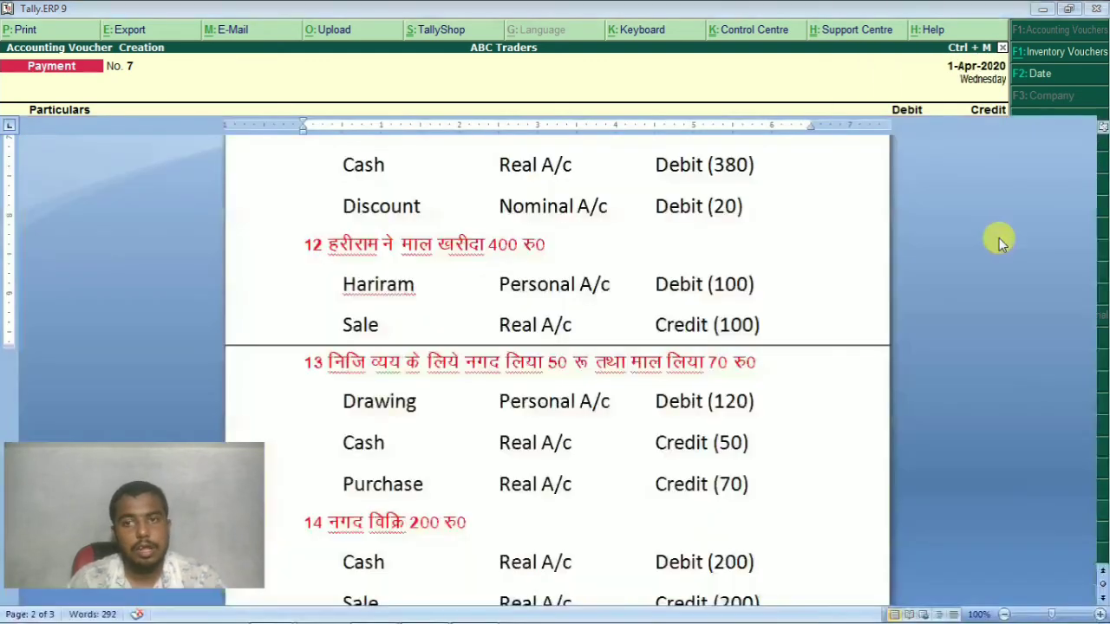
key("alt+Tab")
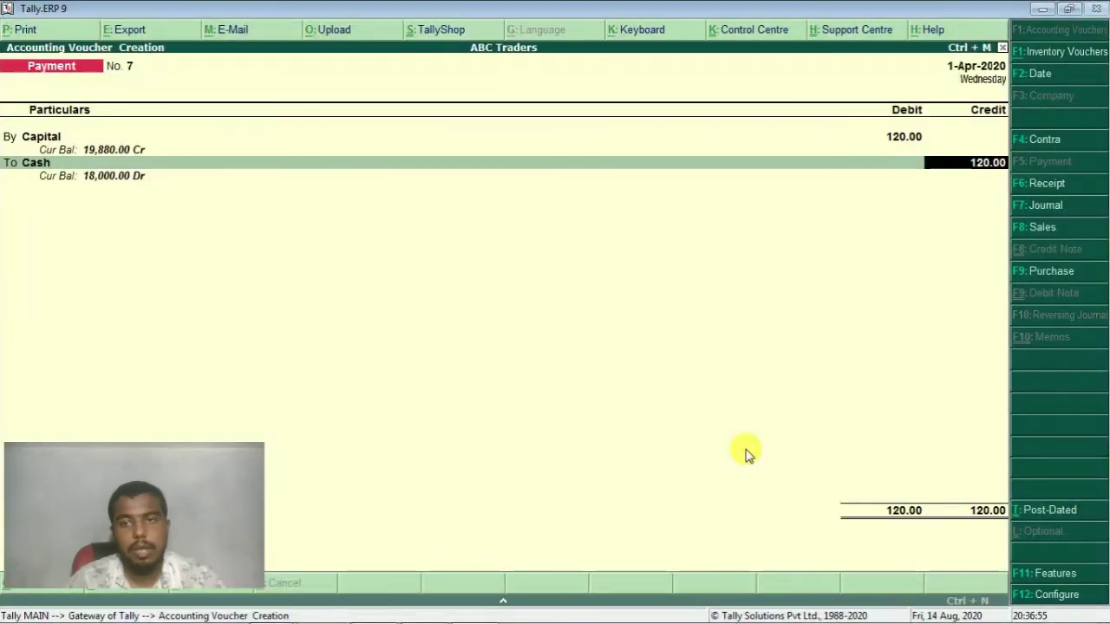
type("50")
key("Return")
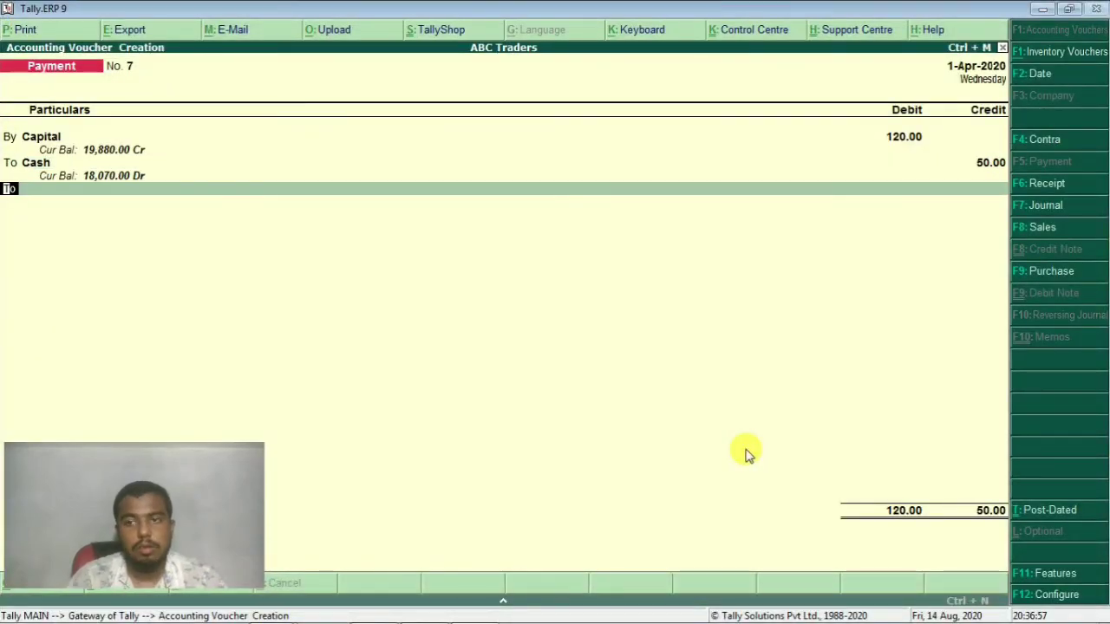
Credit Purchase with 70.00 without allocating any stock item and save the payment voucher without narration
key("Return")
key("Down")
key("Down")
key("Down")
key("Down")
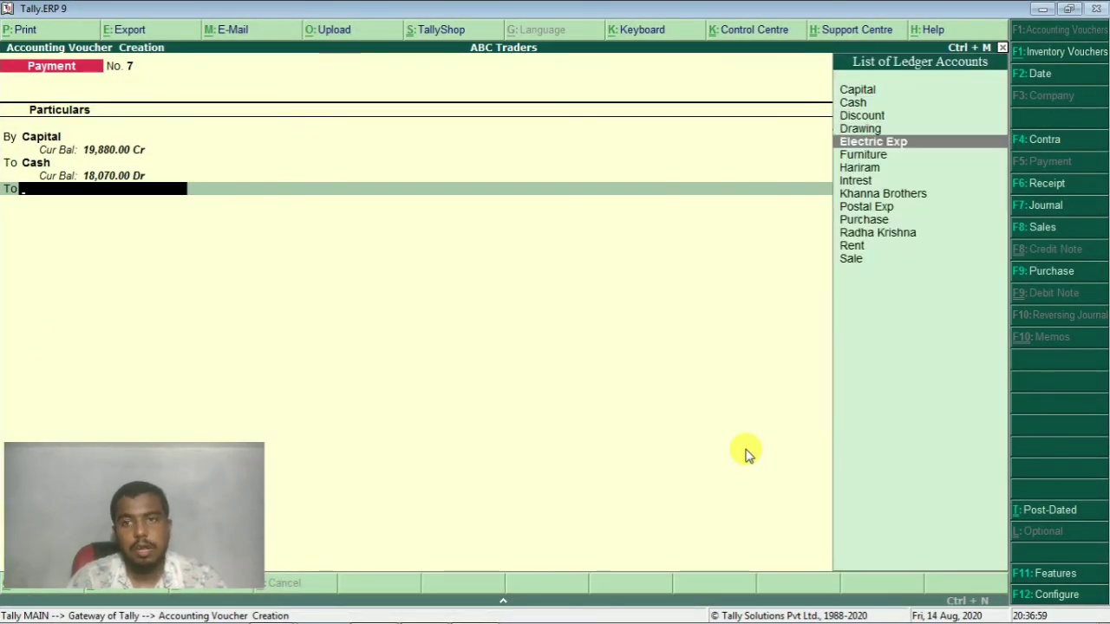
key("Down")
key("Down")
key("Down")
key("Down")
key("Down")
key("Down")
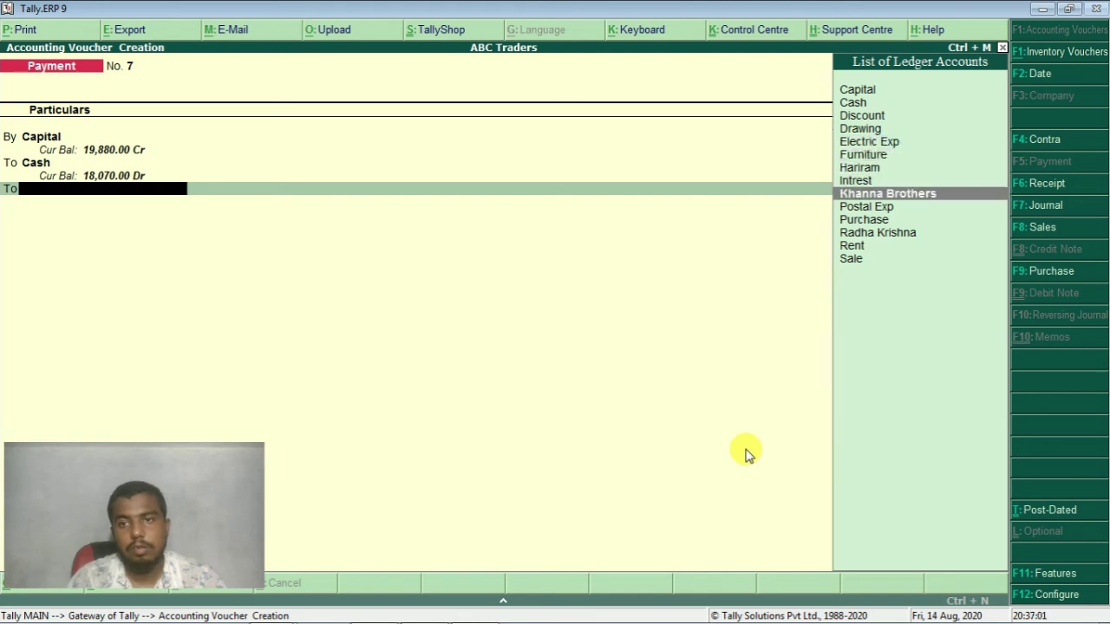
key("Return")
key("Escape")
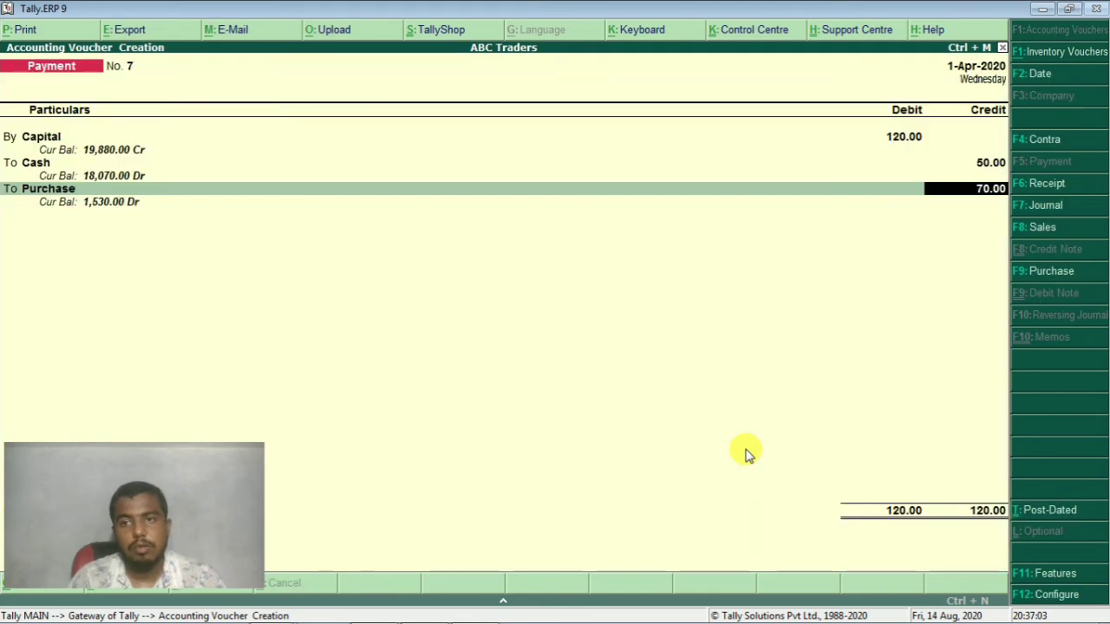
key("Return")
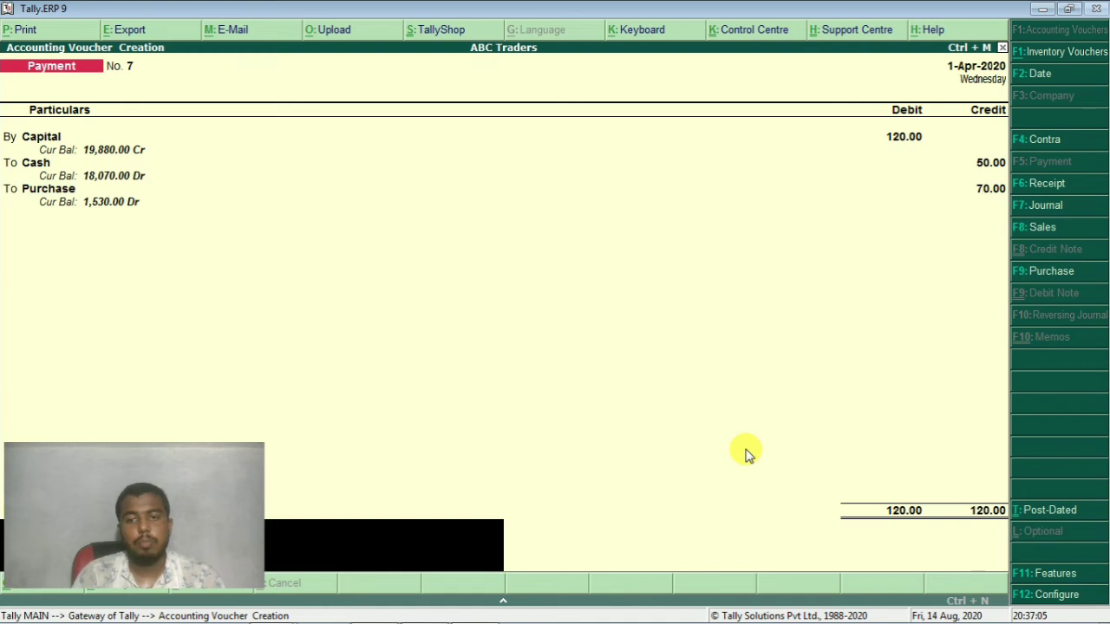
key("Return")
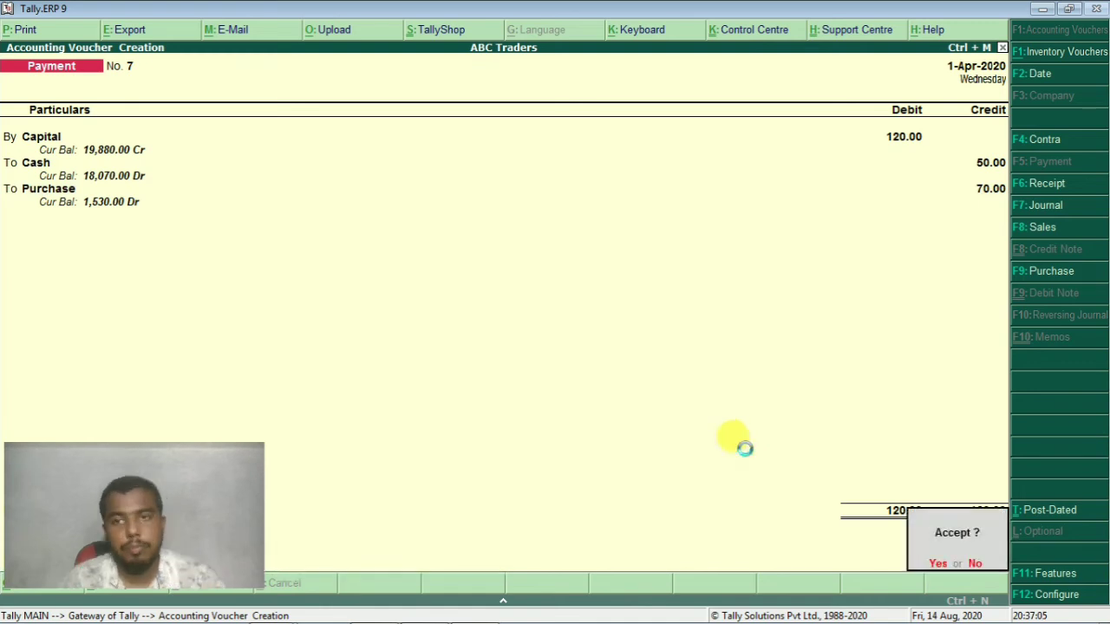
Consult transaction 14, the cash sale, in Word and choose Sale as the credit ledger of a new receipt voucher in Tally
key("alt+Tab")
scroll(748, 447, "down", 3)
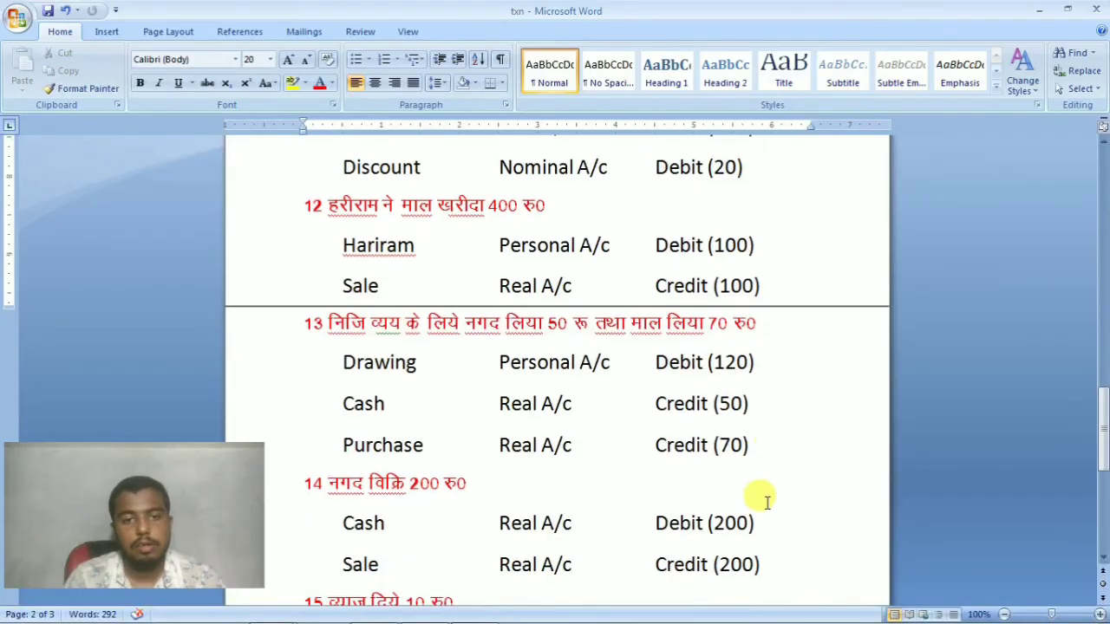
scroll(433, 412, "down", 2)
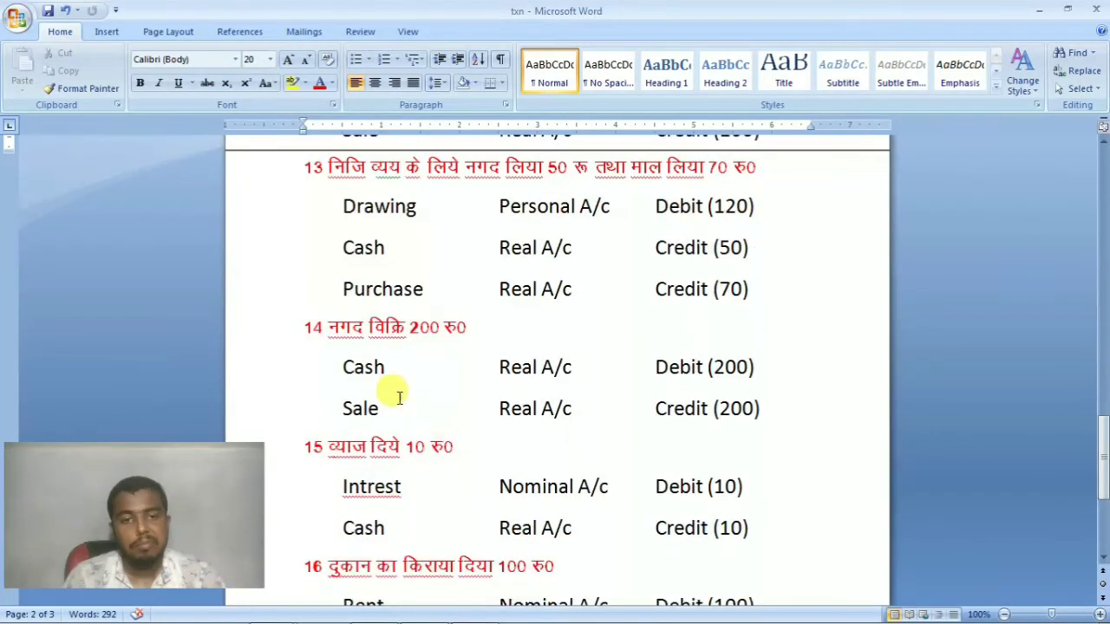
scroll(343, 325, "down", 1)
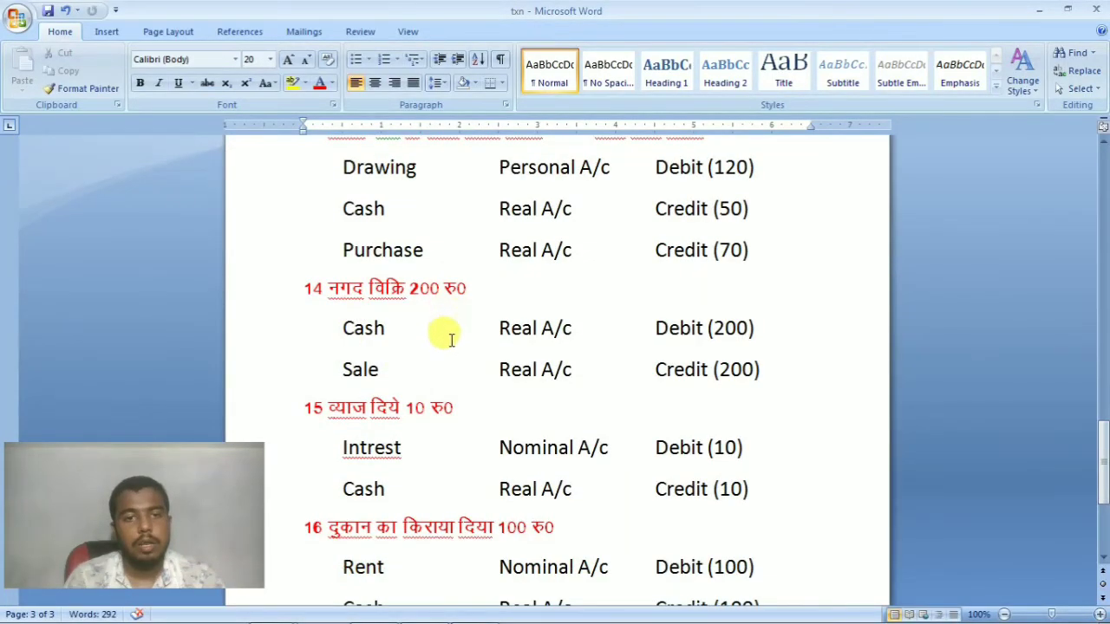
key("alt+Tab")
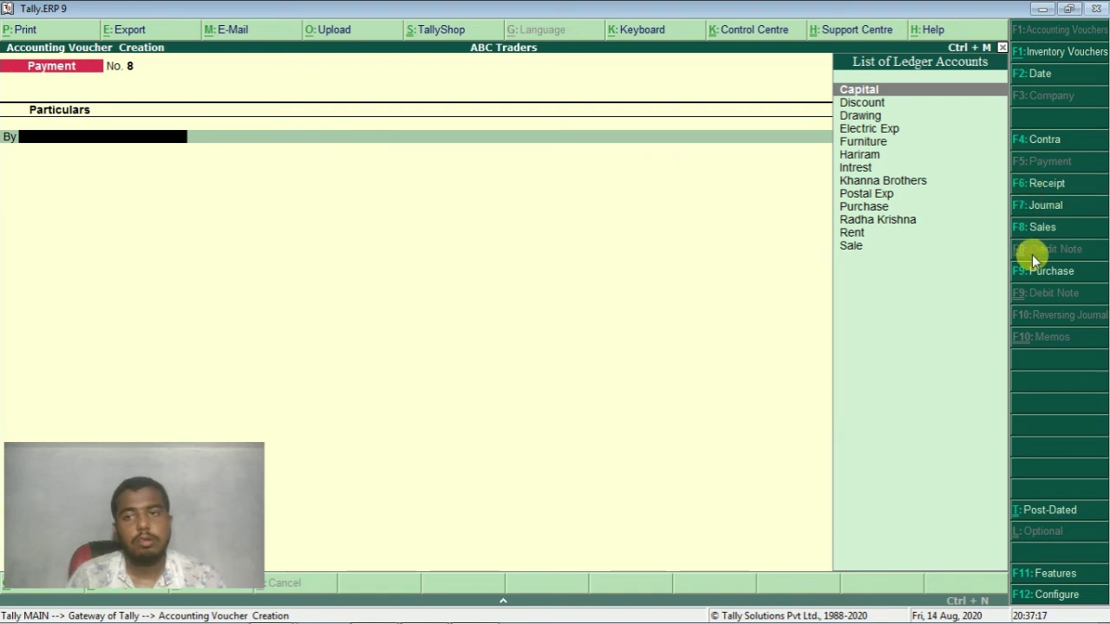
left_click(1041, 183)
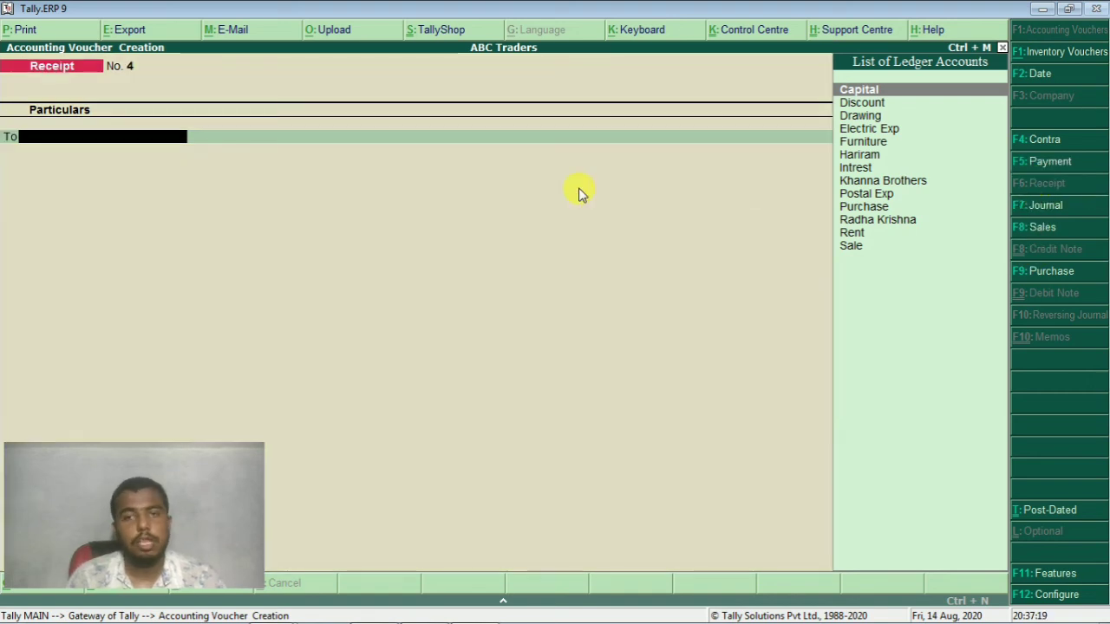
key("Down")
key("Down")
key("Down")
key("Down")
key("Down")
key("Down")
key("Down")
key("Down")
key("Down")
key("Down")
key("Down")
key("Down")
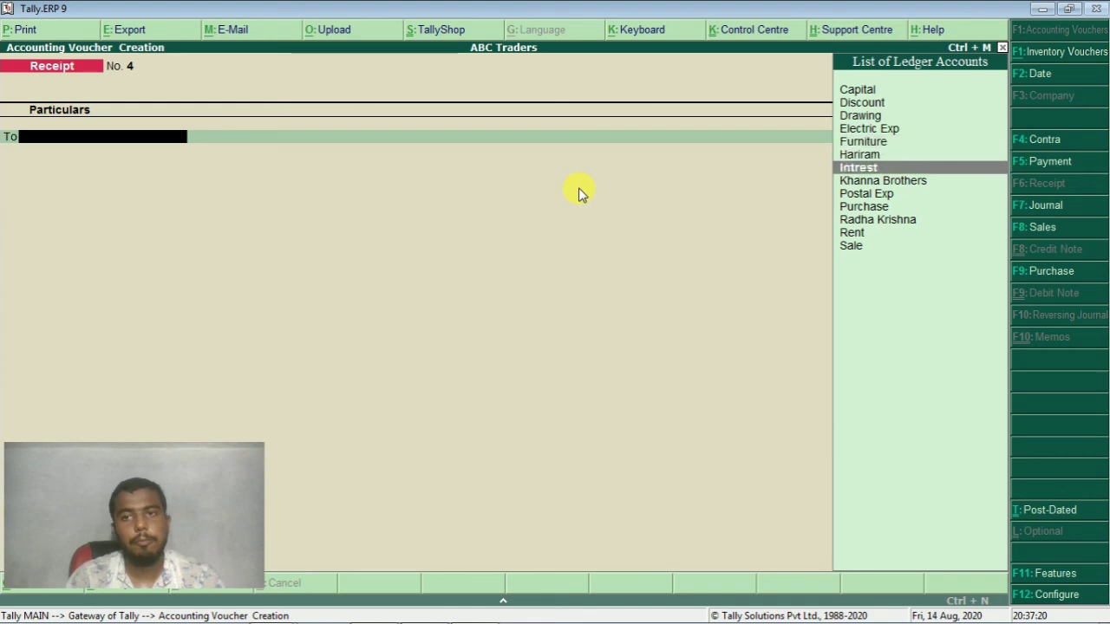
key("Return")
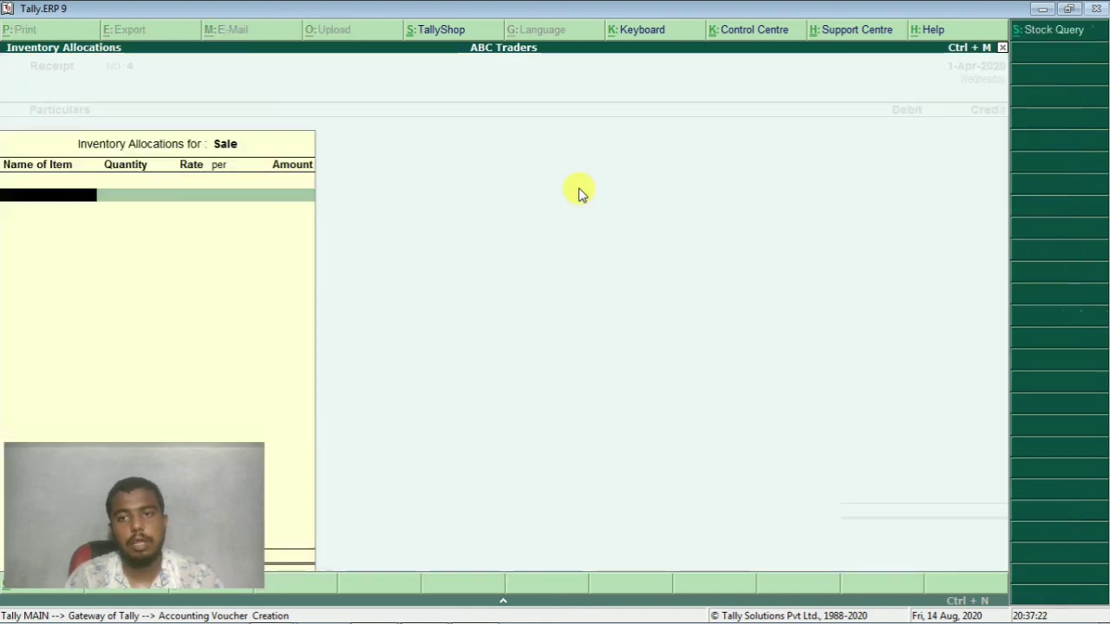
Skip the stock item allocation, check the transaction 14 amount in Word and credit Sale with 200 in Tally
key("Escape")
key("alt+Tab")
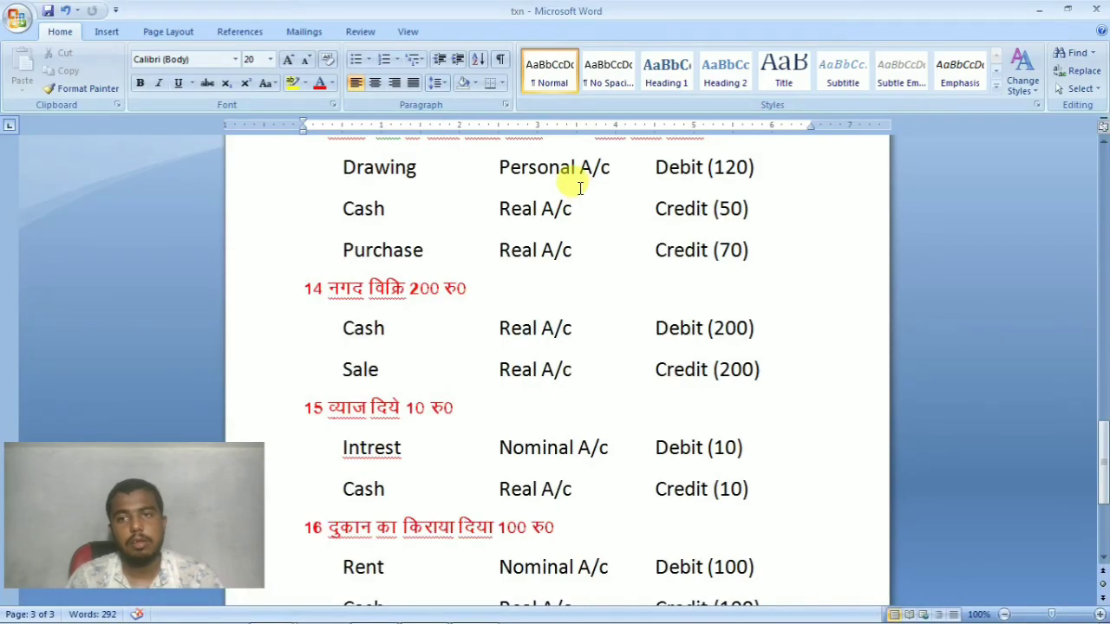
key("alt+Tab")
key("Return")
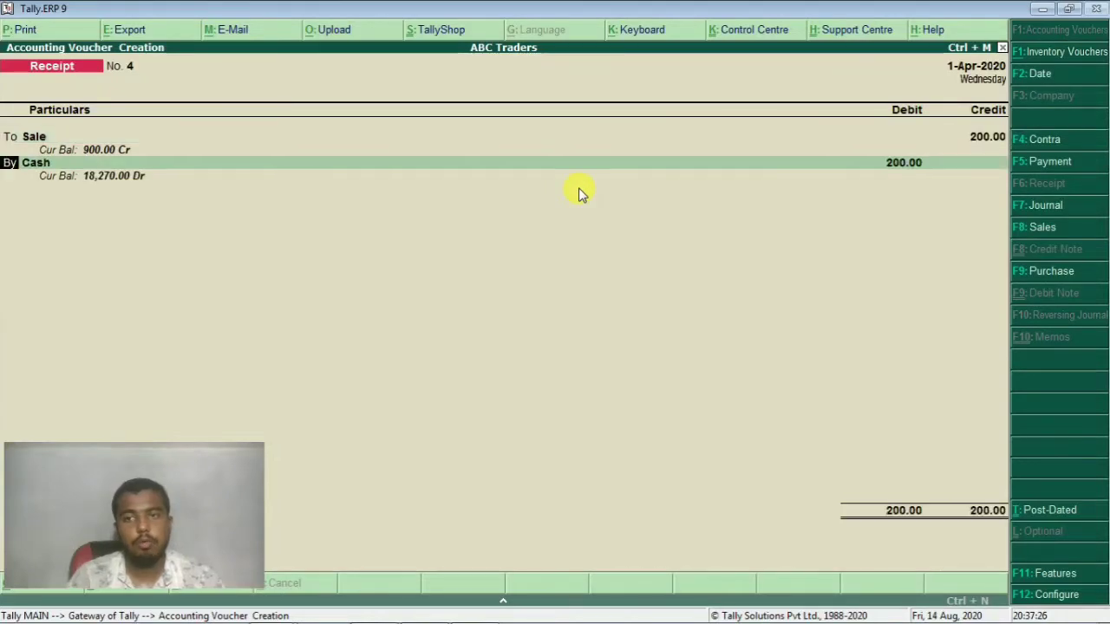
Debit Cash with 200.00 and save the receipt voucher without narration
key("Return")
key("Return")
key("Return")
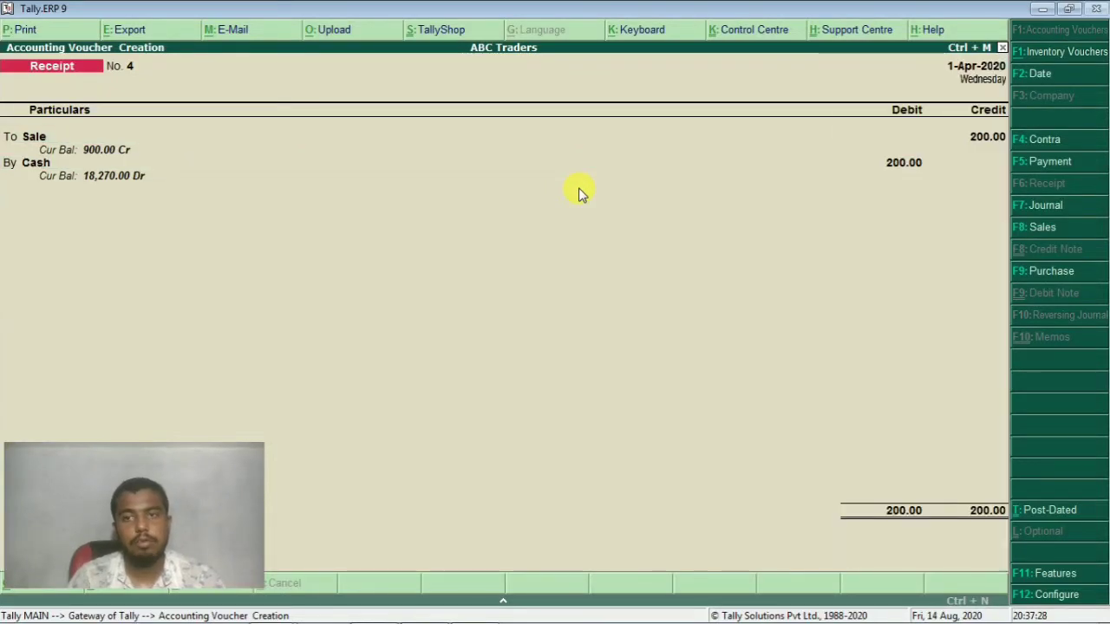
key("Return")
key("Return")
Consult transaction 15, the interest paid, in Word and debit Intrest with 10 in a new payment voucher in Tally
key("alt+Tab")
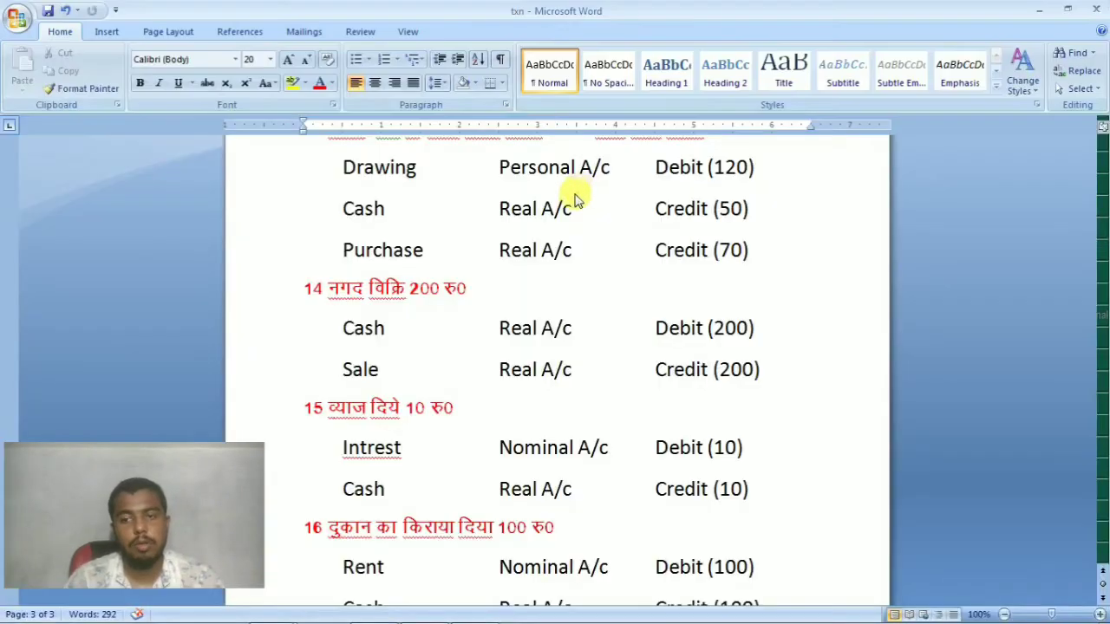
scroll(511, 330, "down", 1)
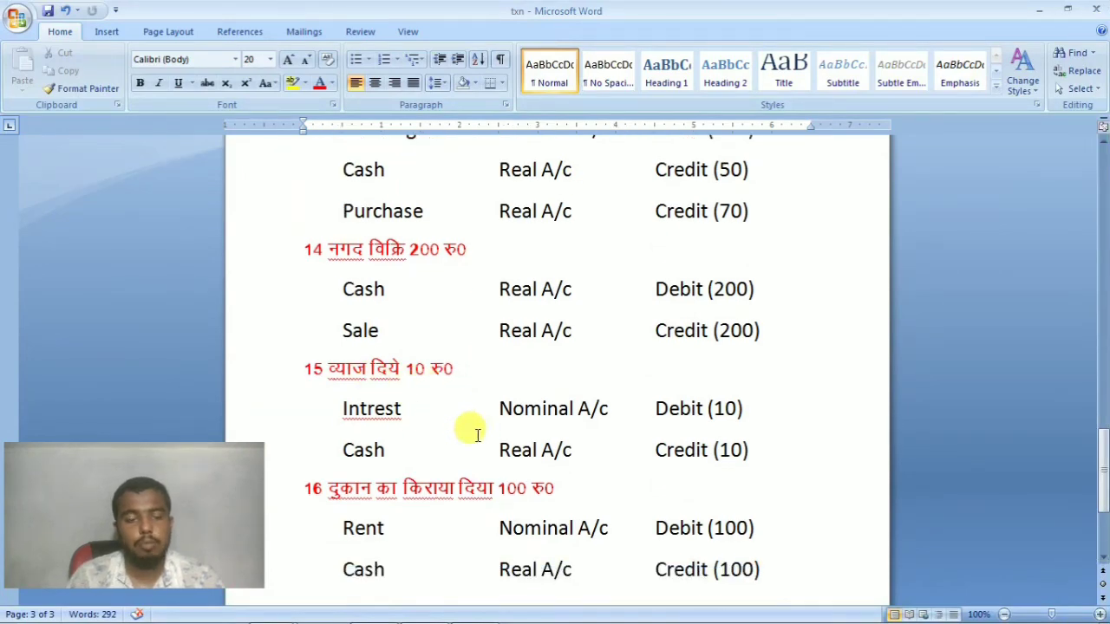
key("alt+Tab")
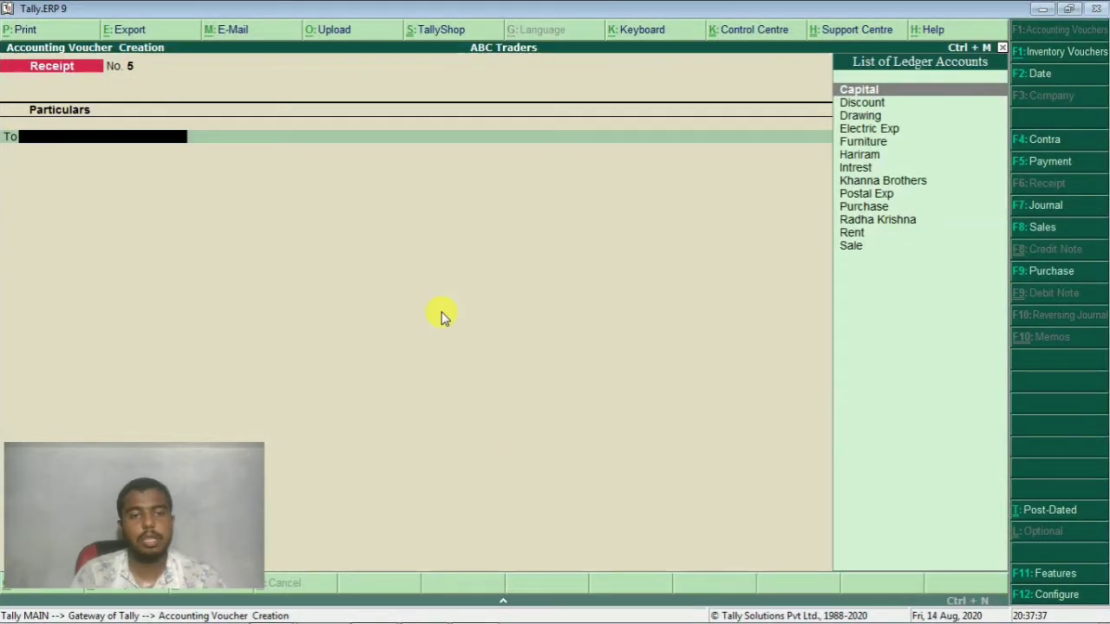
left_click(1048, 163)
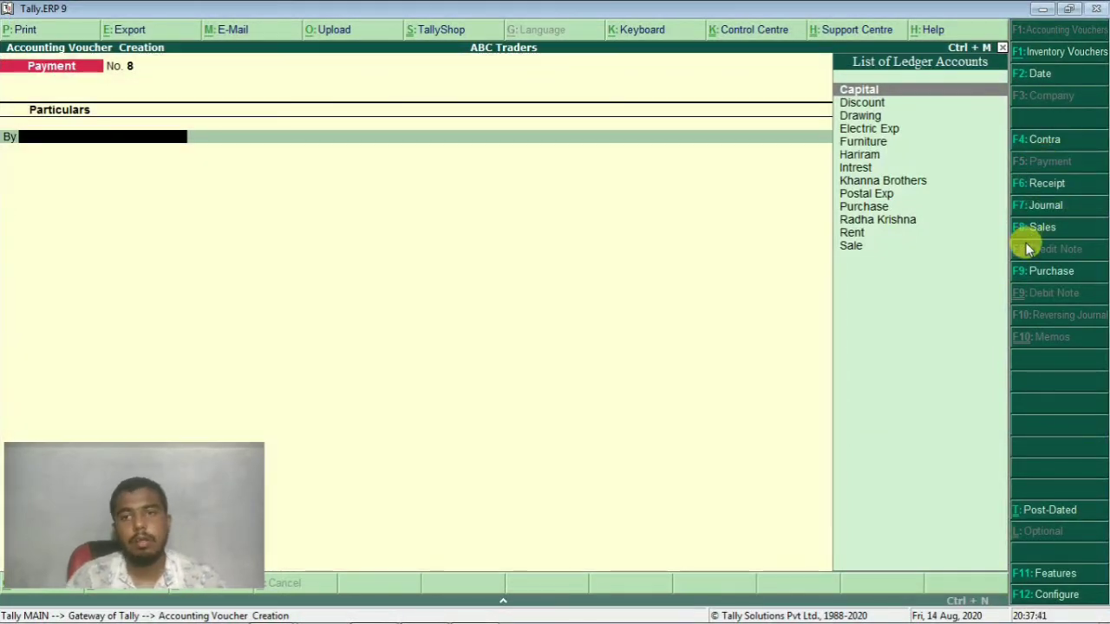
key("Down")
key("Down")
key("Down")
key("Down")
key("Down")
key("Down")
key("Return")
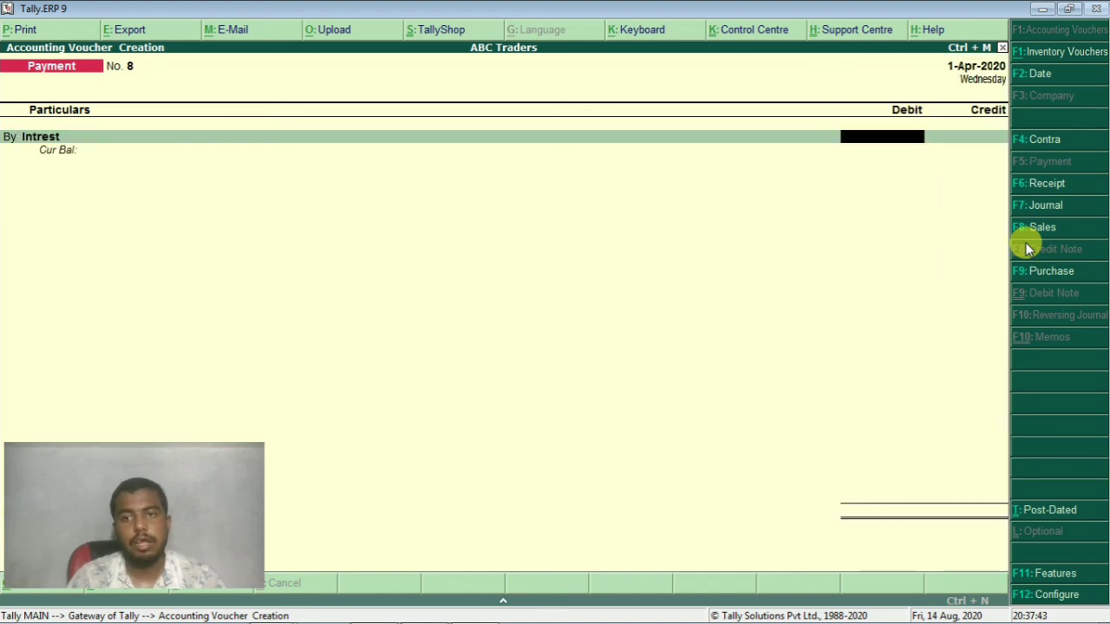
key("Return")
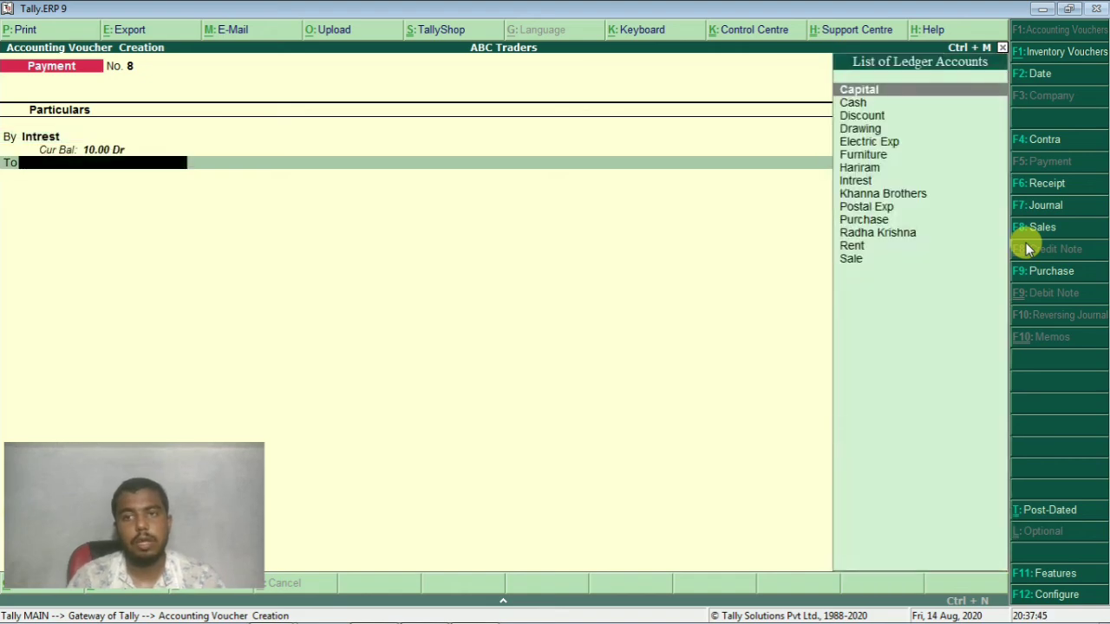
Credit Cash with 10.00 and save the interest payment voucher without narration
key("Down")
key("Return")
key("Return")
key("Return")
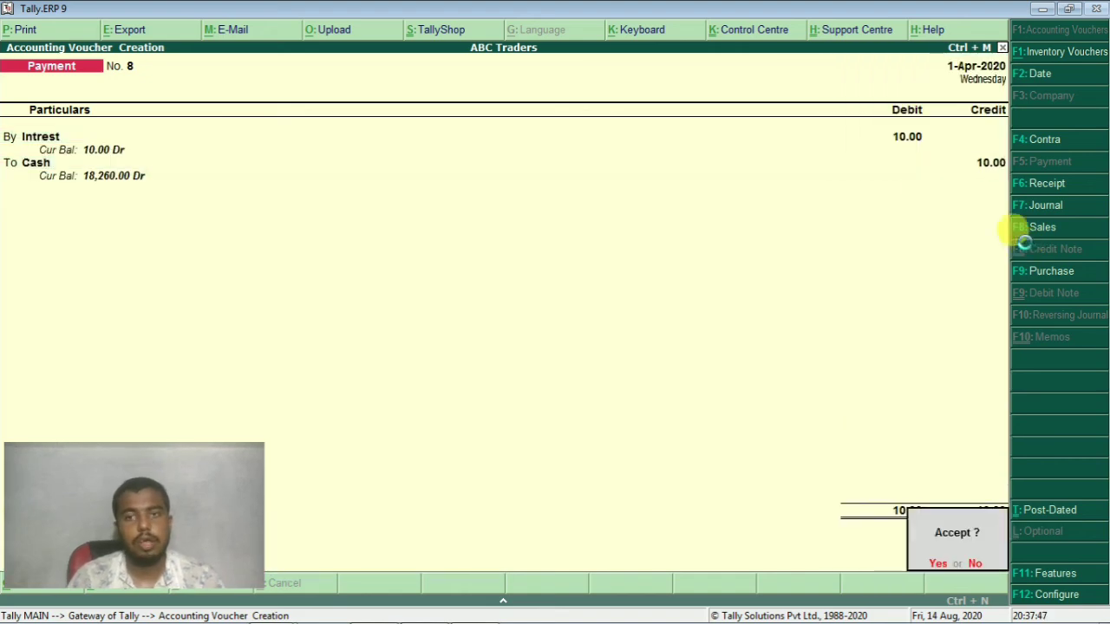
key("Return")
Consult transaction 16, the shop rent paid, in Word and choose Rent as the debit ledger of the Tally payment voucher
key("alt+Tab")
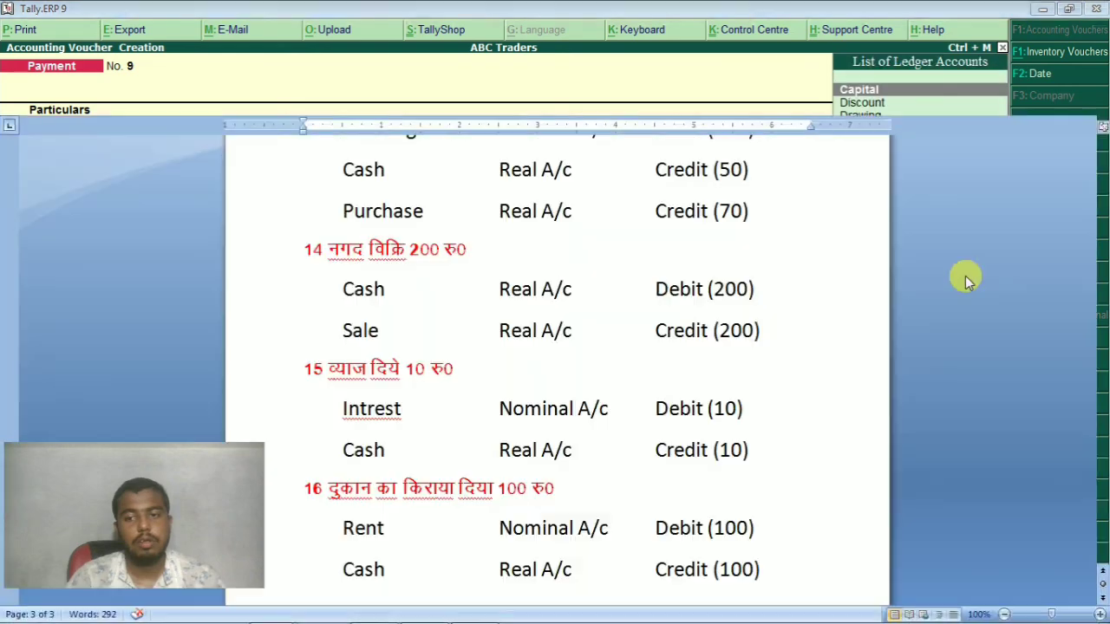
scroll(529, 433, "down", 2)
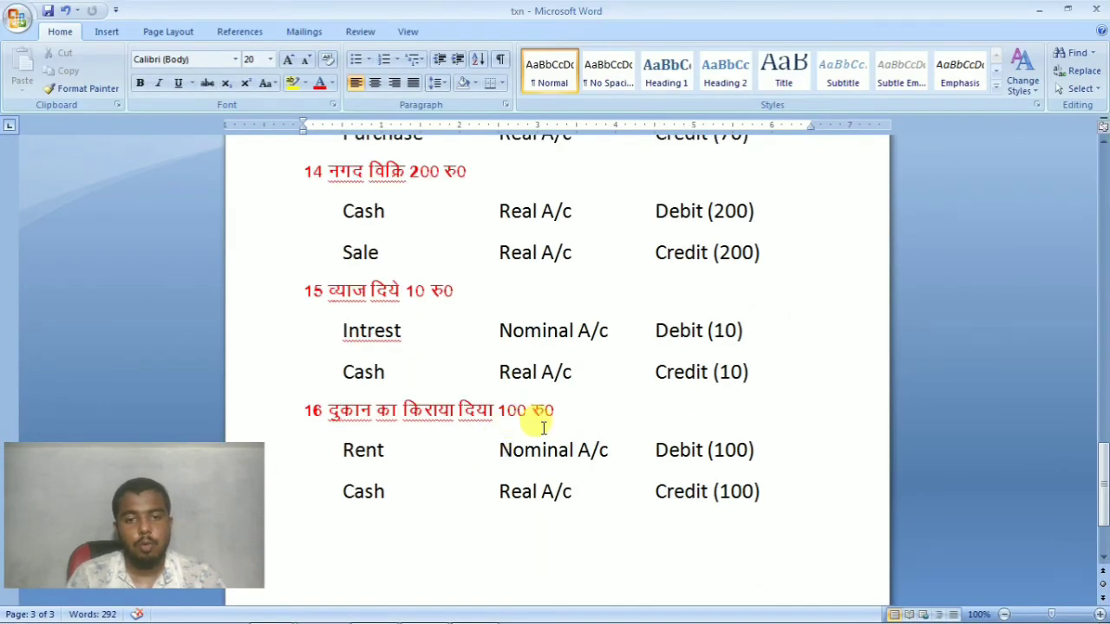
key("alt+Tab")
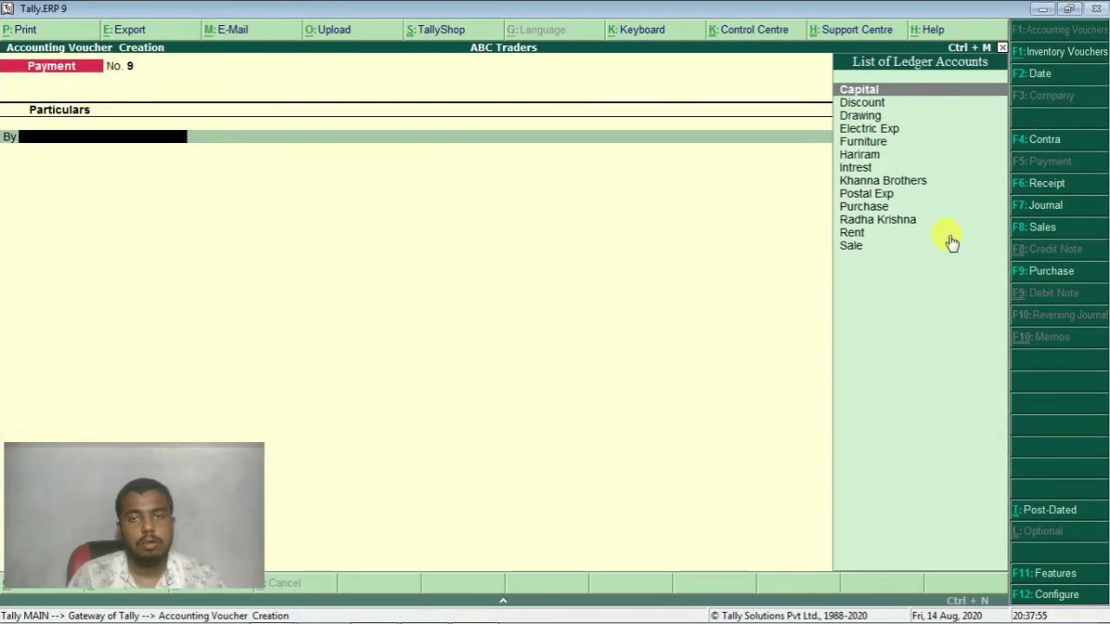
key("Down")
key("Down")
key("Down")
key("Down")
key("Down")
key("Down")
key("Down")
key("Down")
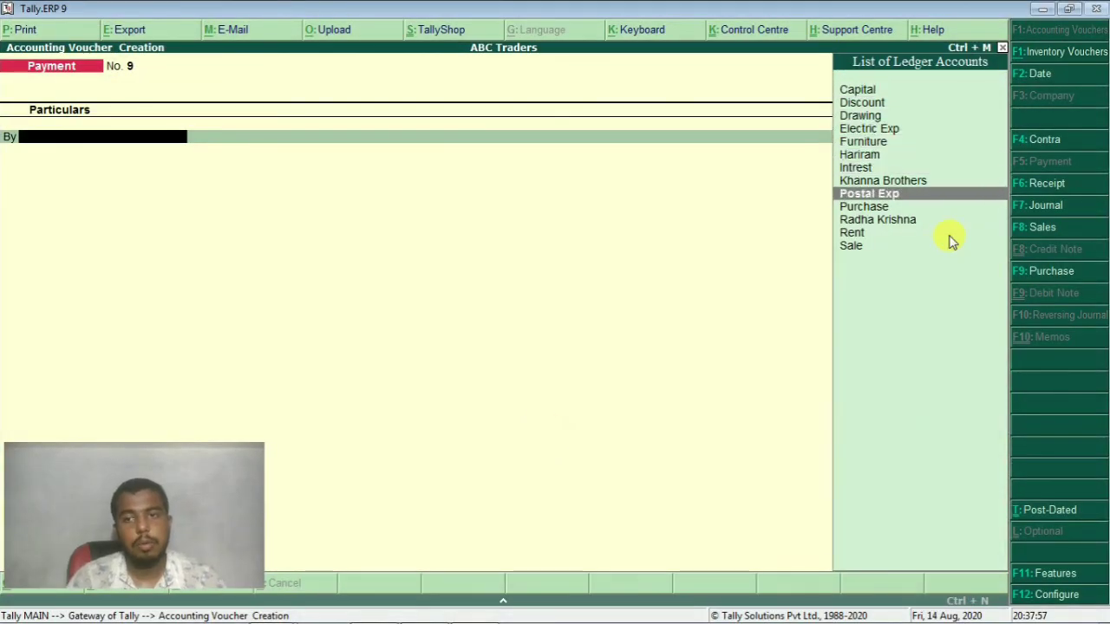
key("Down")
key("Down")
key("Down")
key("Return")
Check the shop rent amount of transaction 16 in Word and debit Rent with 100 in the Tally payment voucher
key("alt+Tab")
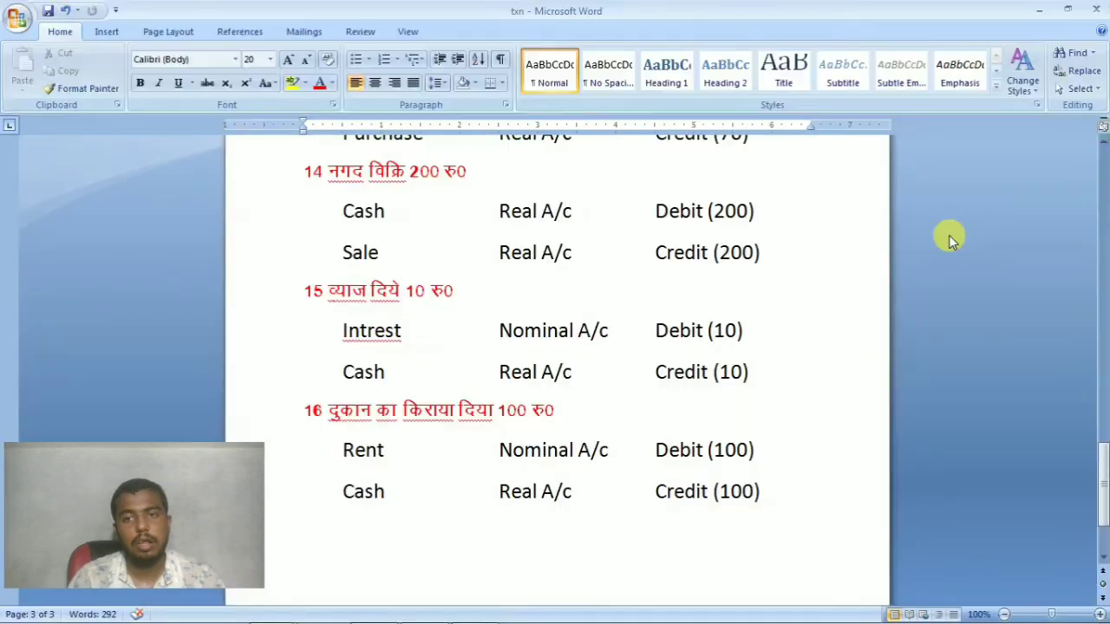
key("alt+Tab")
type("100")
key("Return")
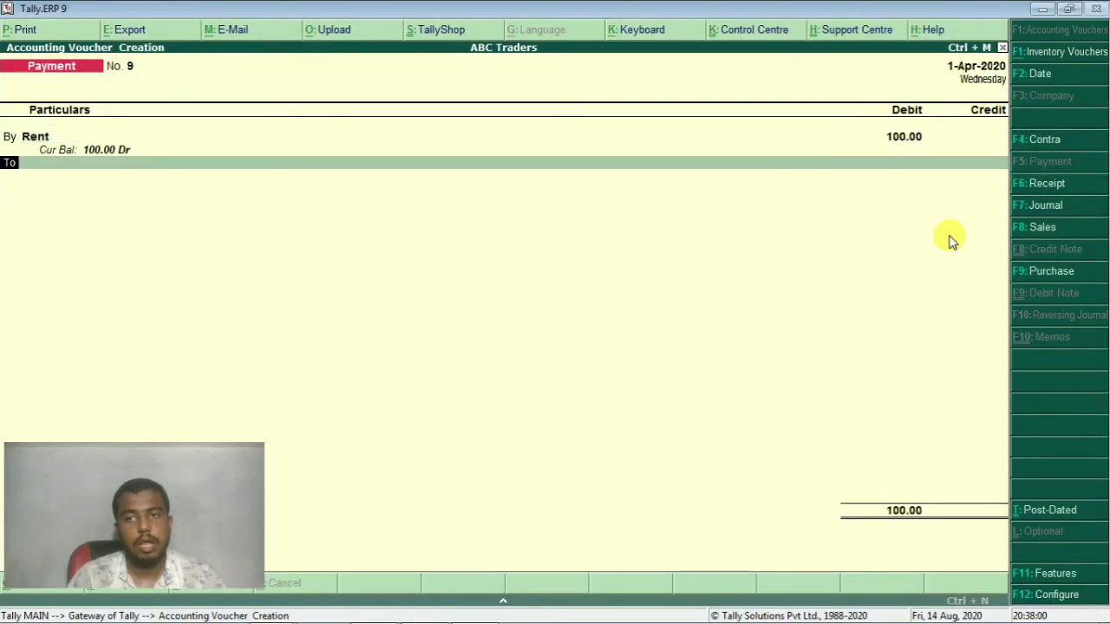
Credit Cash with 100.00, save the rent payment voucher without narration and quit voucher entry to the Gateway of Tally
key("Return")
key("Down")
key("Return")
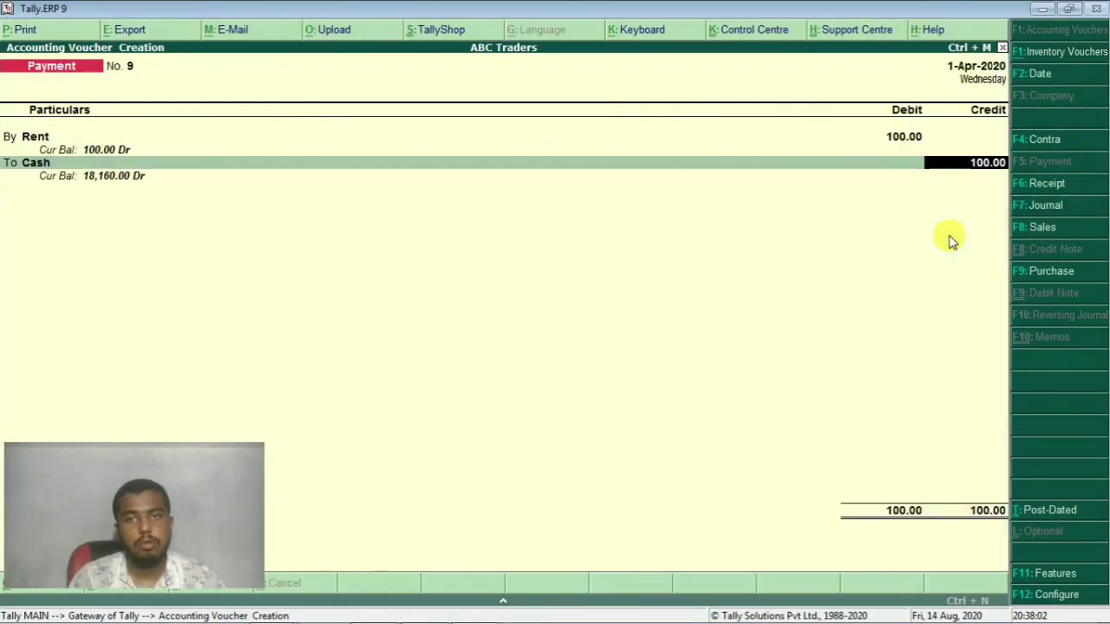
key("Return")
key("Return")
key("Return")
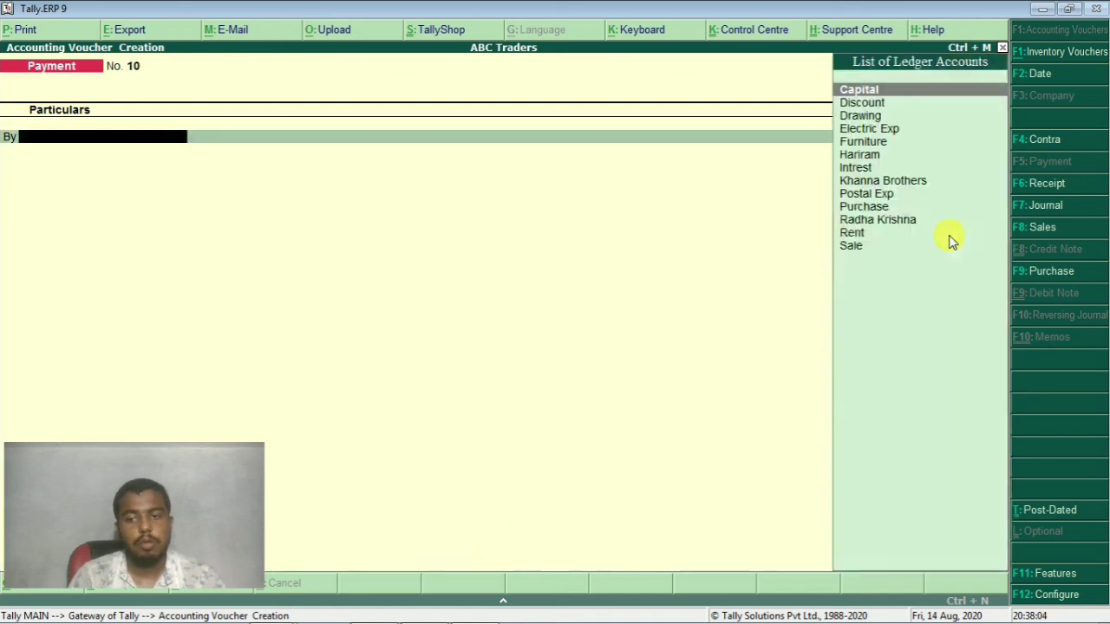
key("Escape")
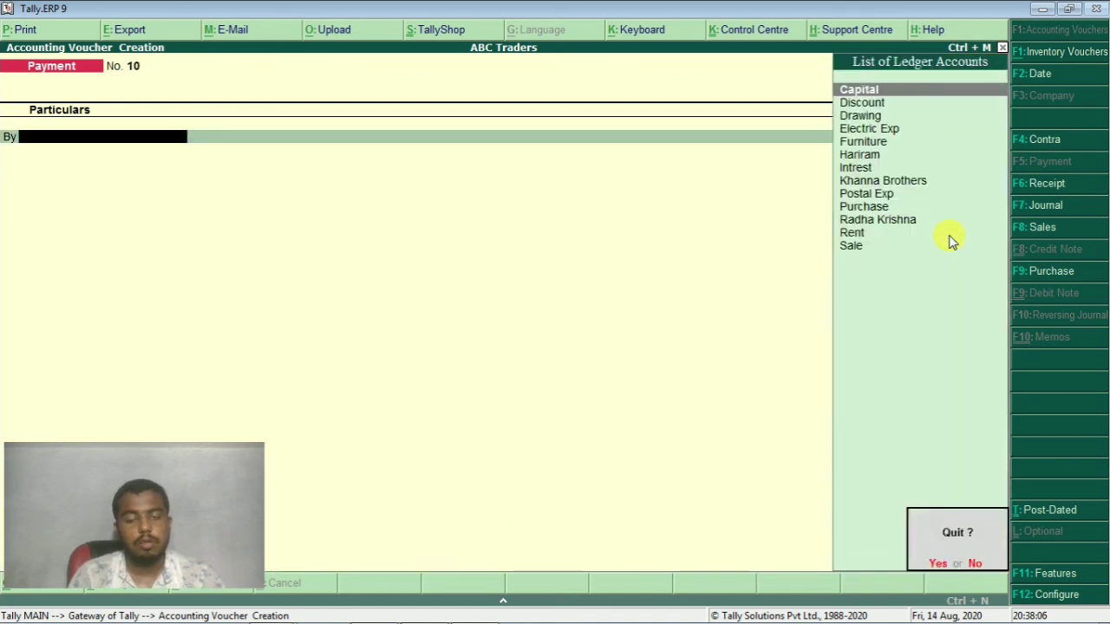
key("Return")
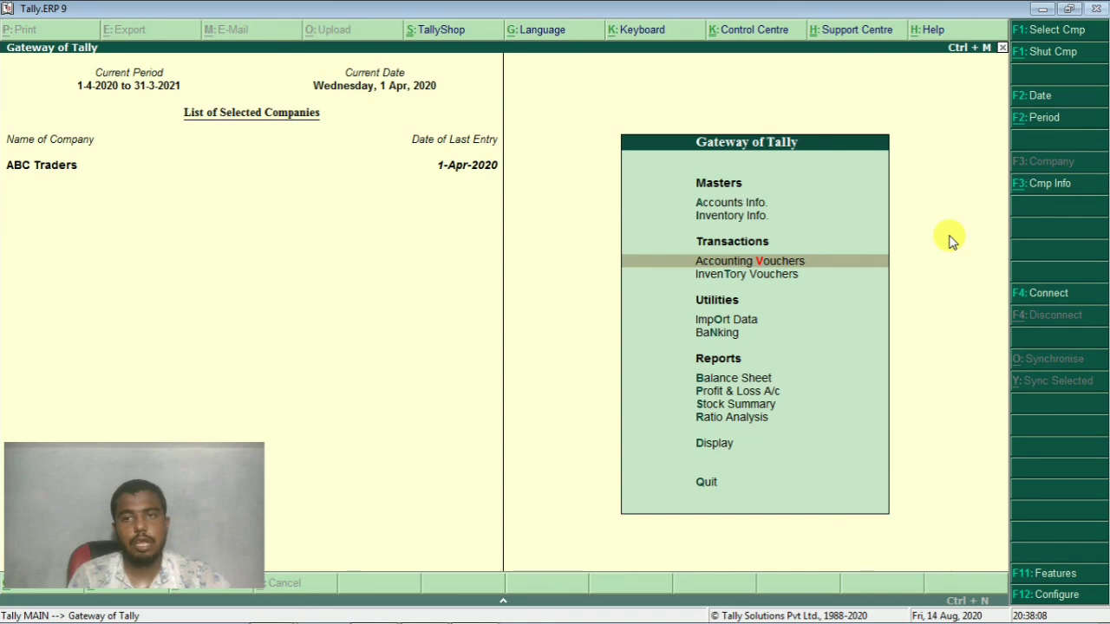
Look over the end and the beginning of the Word transaction list, and open the Balance Sheet of ABC Traders in Tally
key("alt+Tab")
scroll(662, 427, "down", 2)
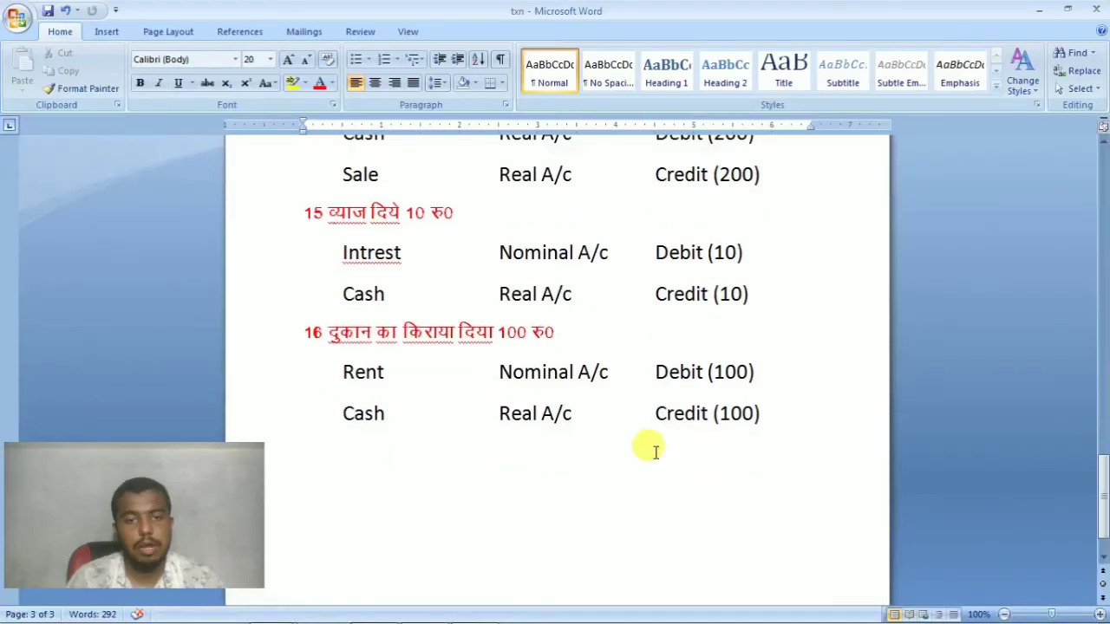
left_click_drag(1102, 477, 1100, 145)
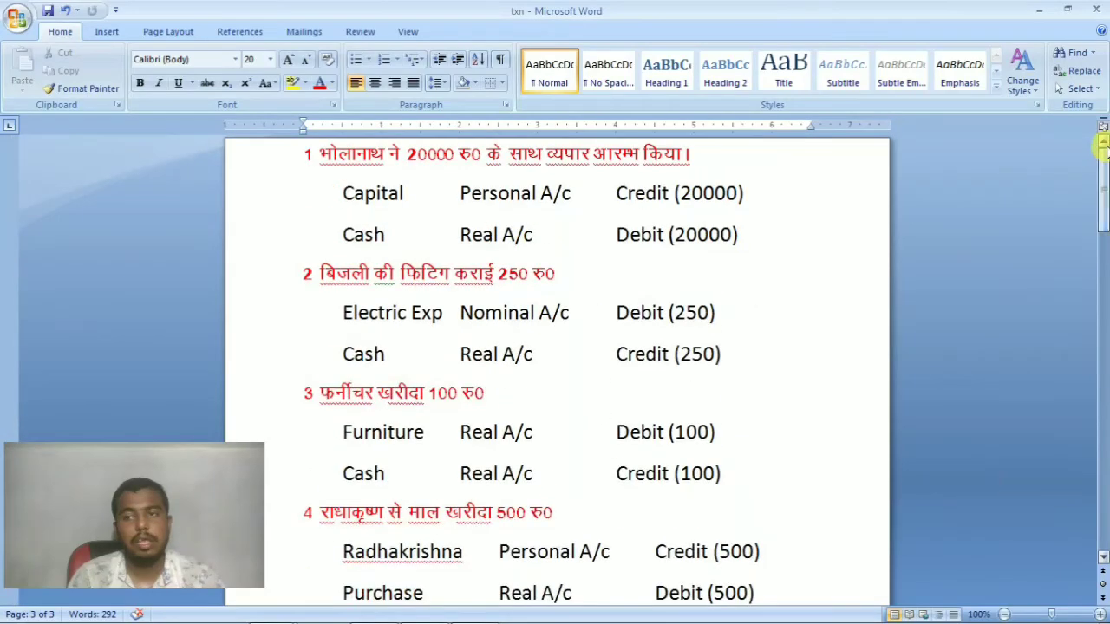
key("alt+Tab")
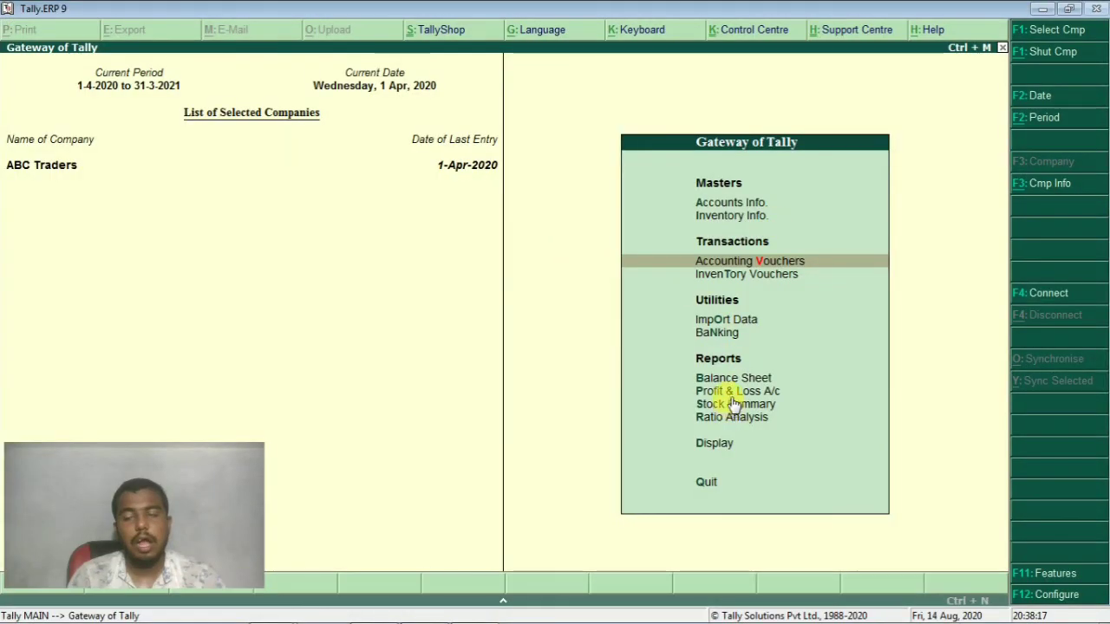
left_click(768, 382)
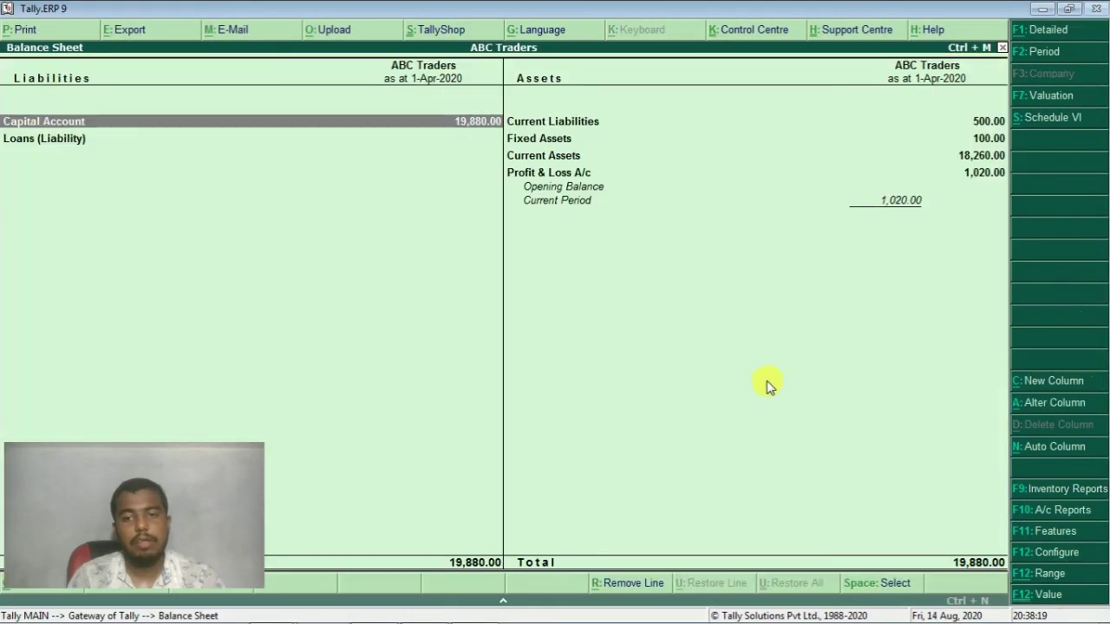